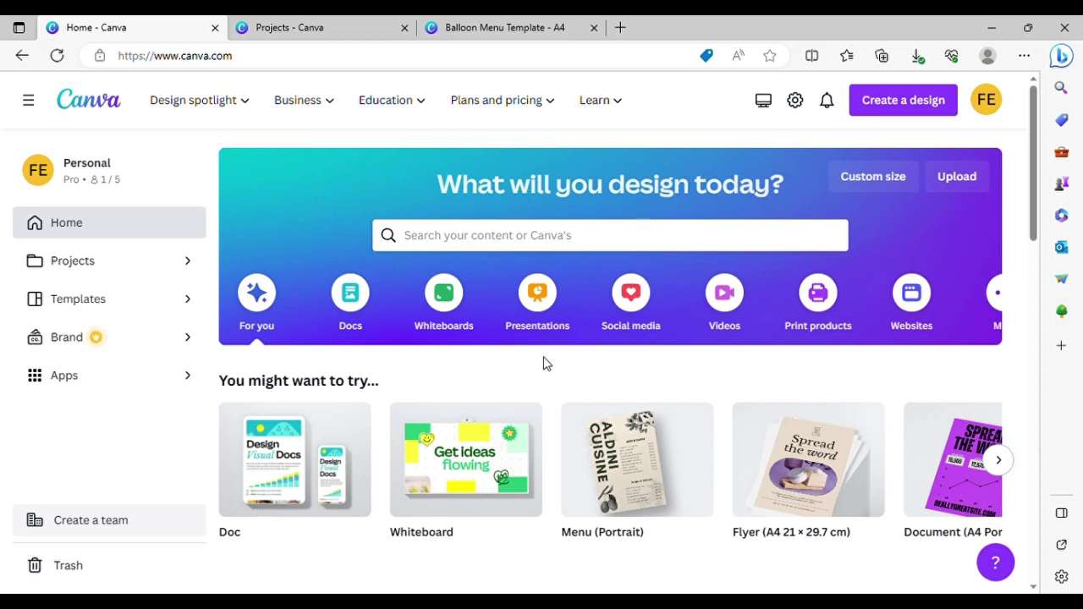
Create a new Menu (Portrait) design at 21 × 29.7 cm
{"action": "left_click", "coordinate": [876, 104]}
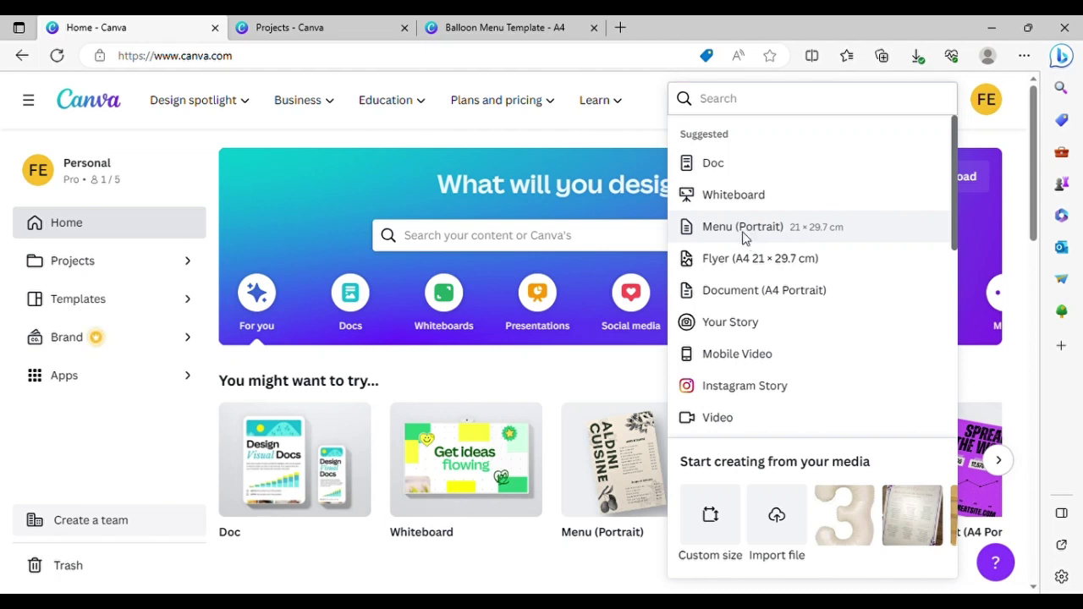
{"action": "left_click", "coordinate": [743, 237]}
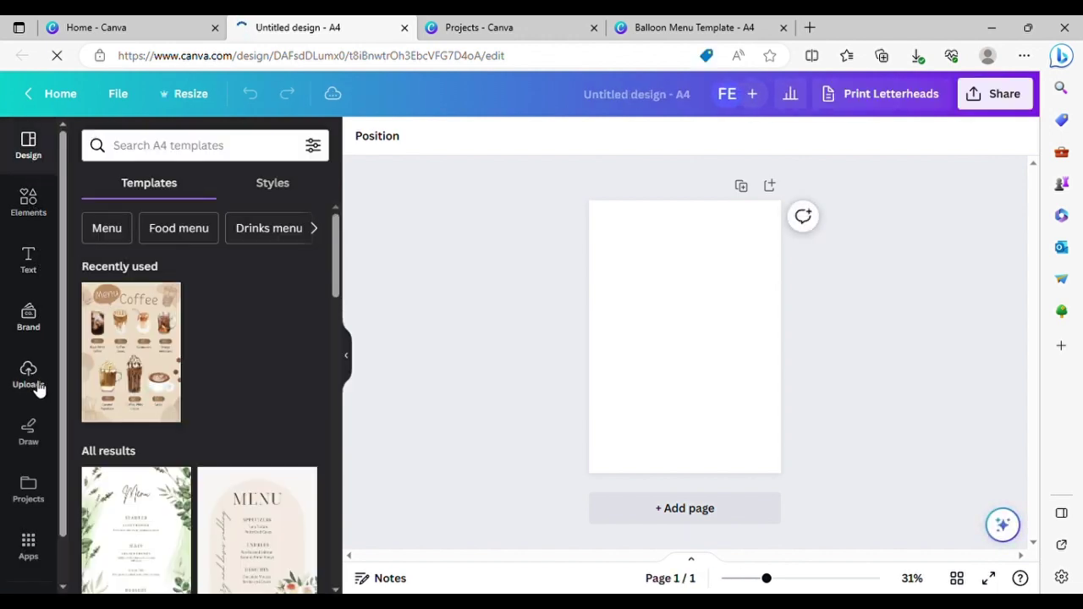
Add a heading reading "Balloon Menu" and place it centred near the top of the page
{"action": "left_click", "coordinate": [31, 263]}
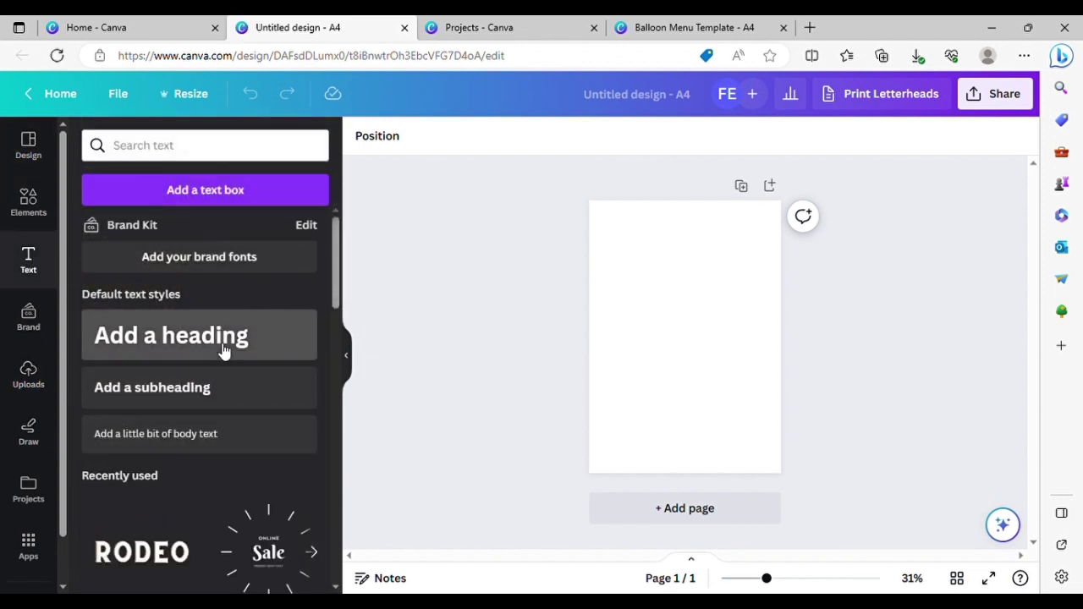
{"action": "left_click", "coordinate": [225, 352]}
{"action": "type", "text": "Balloon"}
{"action": "key", "text": "BackSpace"}
{"action": "type", "text": "o"}
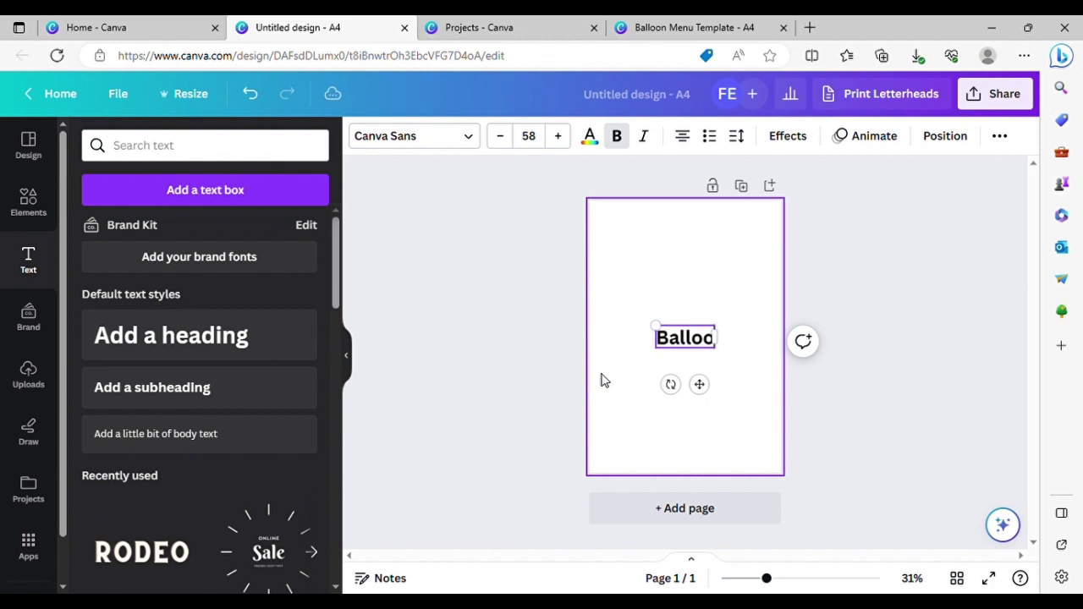
{"action": "type", "text": "n Menu"}
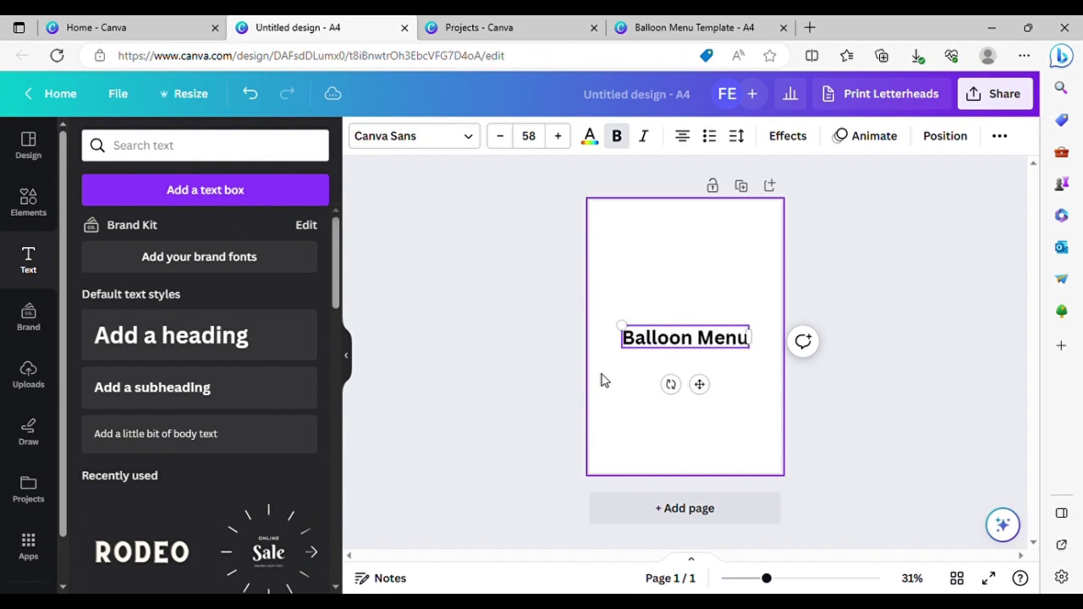
{"action": "left_click_drag", "start_coordinate": [696, 383], "coordinate": [705, 282]}
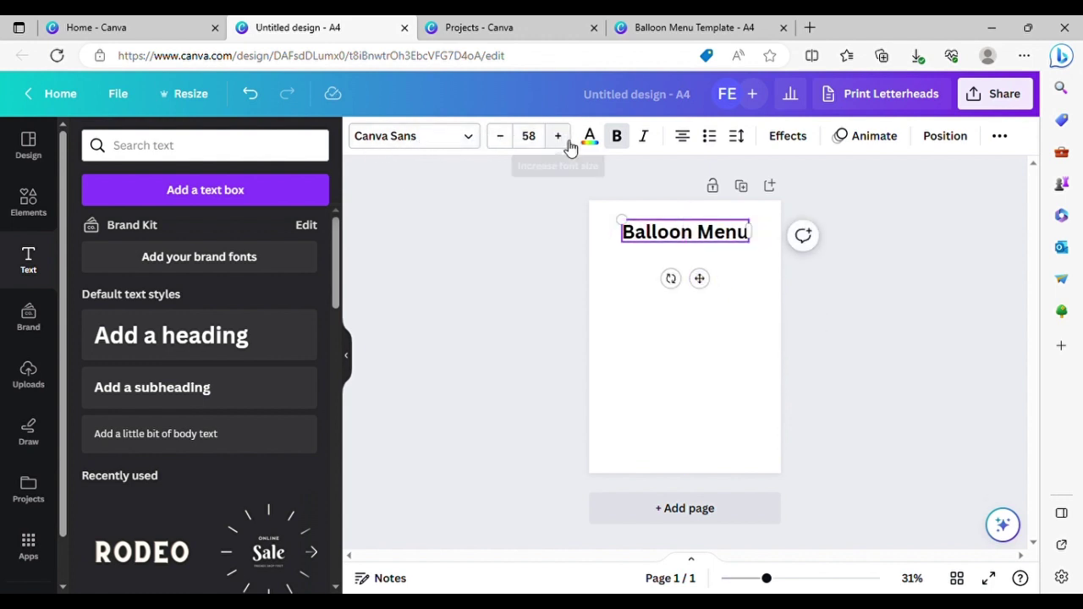
{"action": "left_click", "coordinate": [513, 224]}
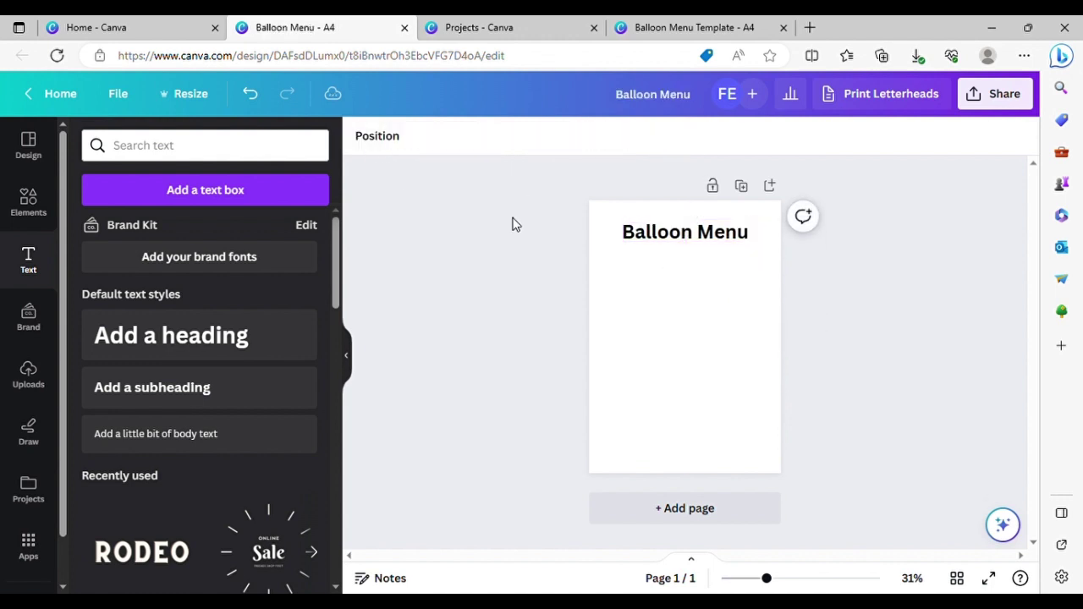
Search the graphics elements for "green sphere" and add the glossy bright green sphere to the page
{"action": "left_click", "coordinate": [25, 206]}
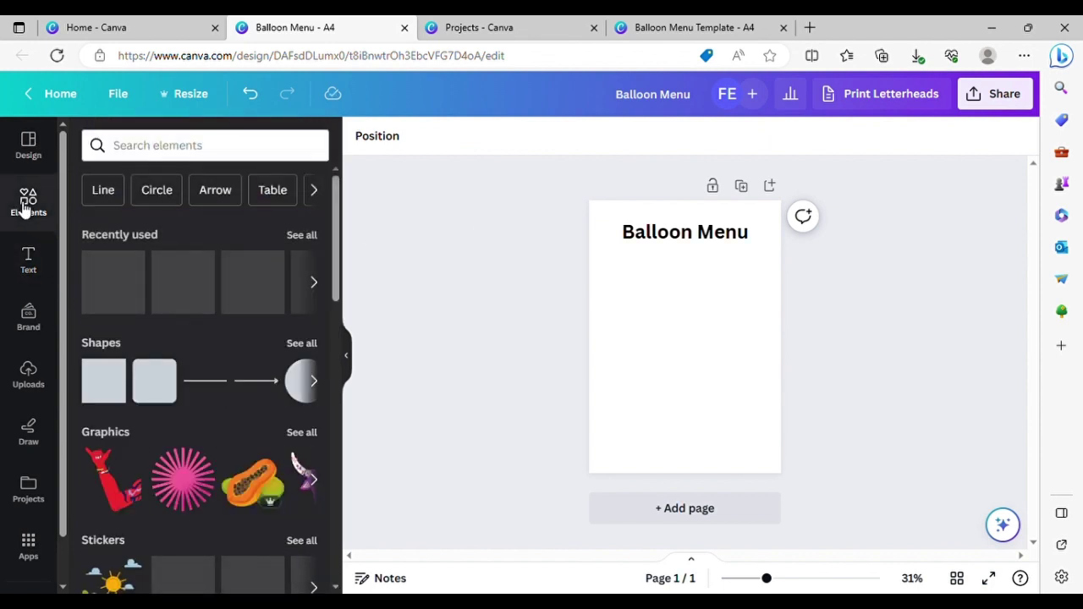
{"action": "left_click", "coordinate": [225, 152]}
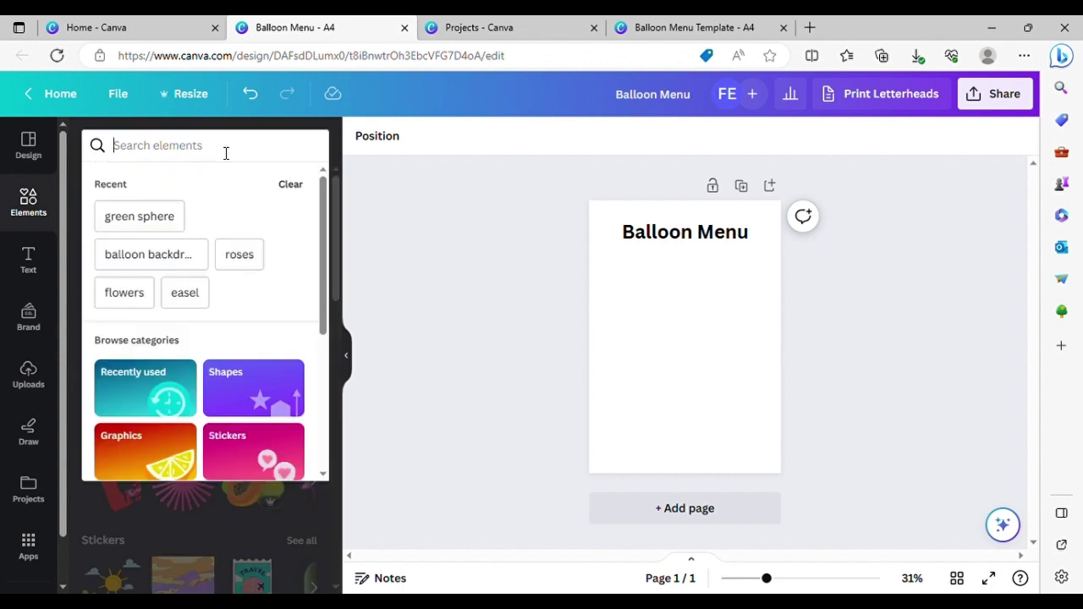
{"action": "type", "text": "green s"}
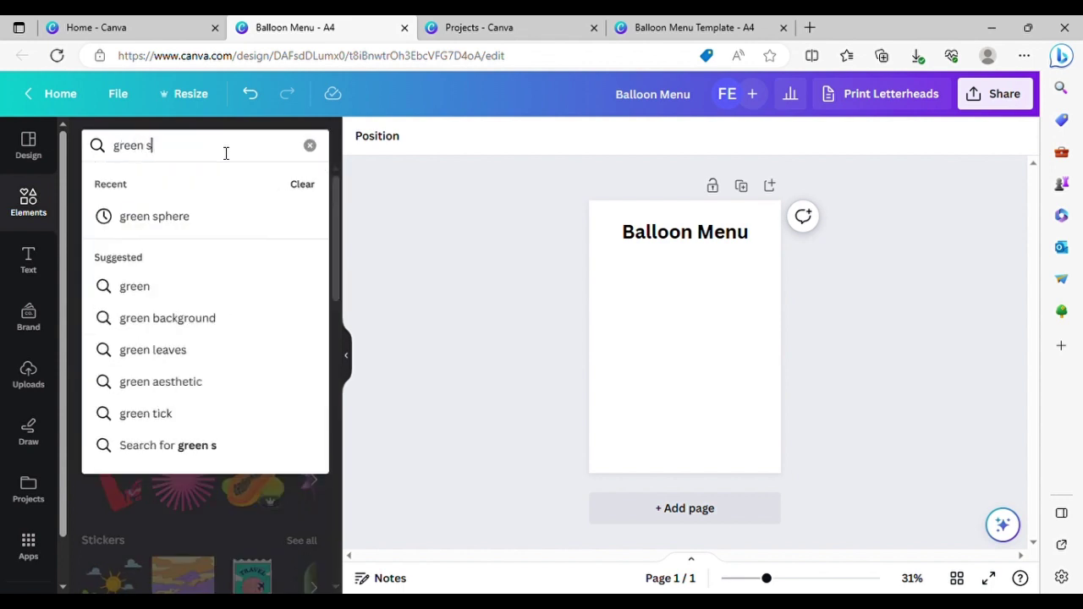
{"action": "type", "text": "phere"}
{"action": "key", "text": "BackSpace"}
{"action": "key", "text": "BackSpace"}
{"action": "type", "text": "re"}
{"action": "key", "text": "Return"}
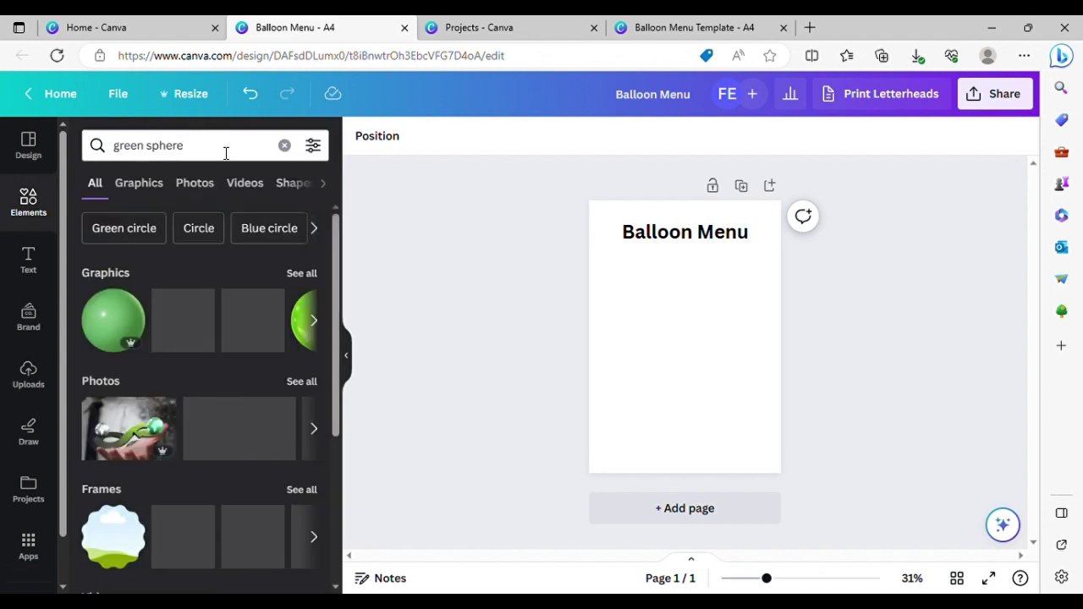
{"action": "left_click", "coordinate": [303, 273]}
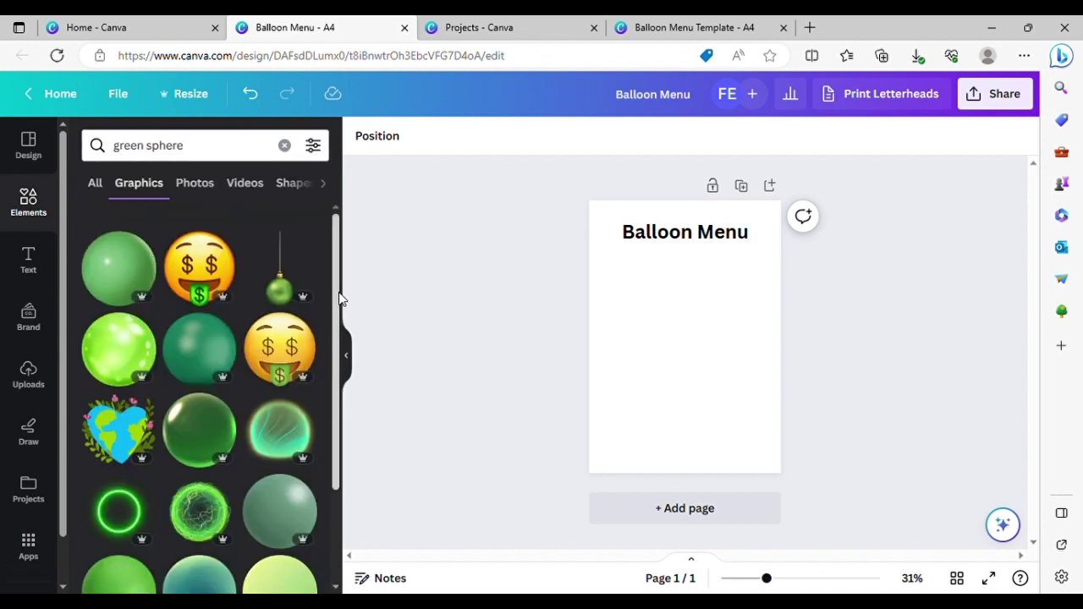
{"action": "left_click", "coordinate": [116, 336]}
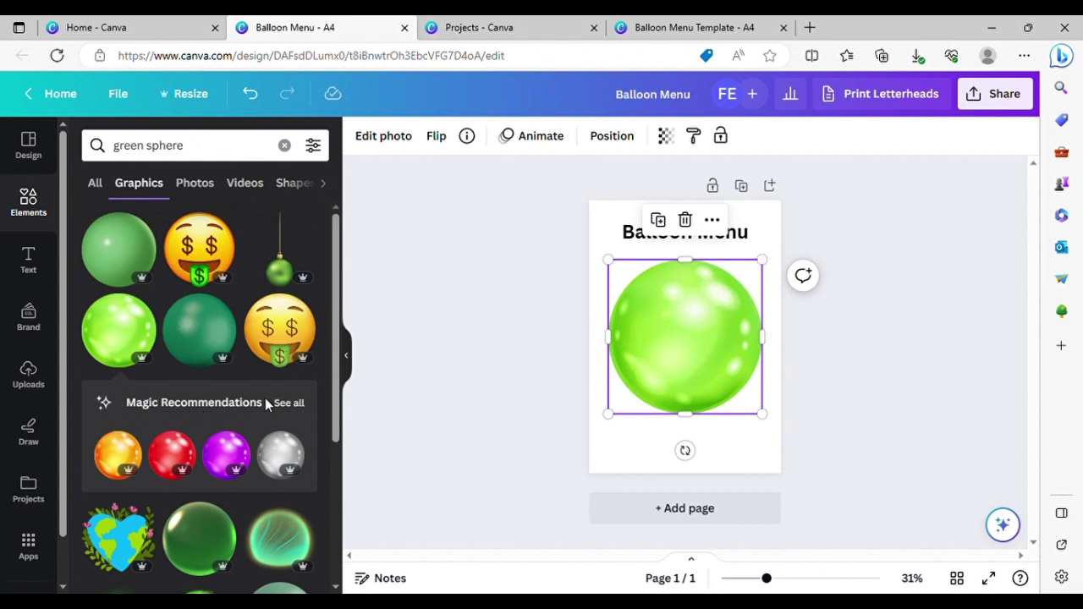
Add the pearly pale green sphere from the magic recommendations, shrink it at the page's lower left, and delete the bright green sphere
{"action": "left_click", "coordinate": [289, 404]}
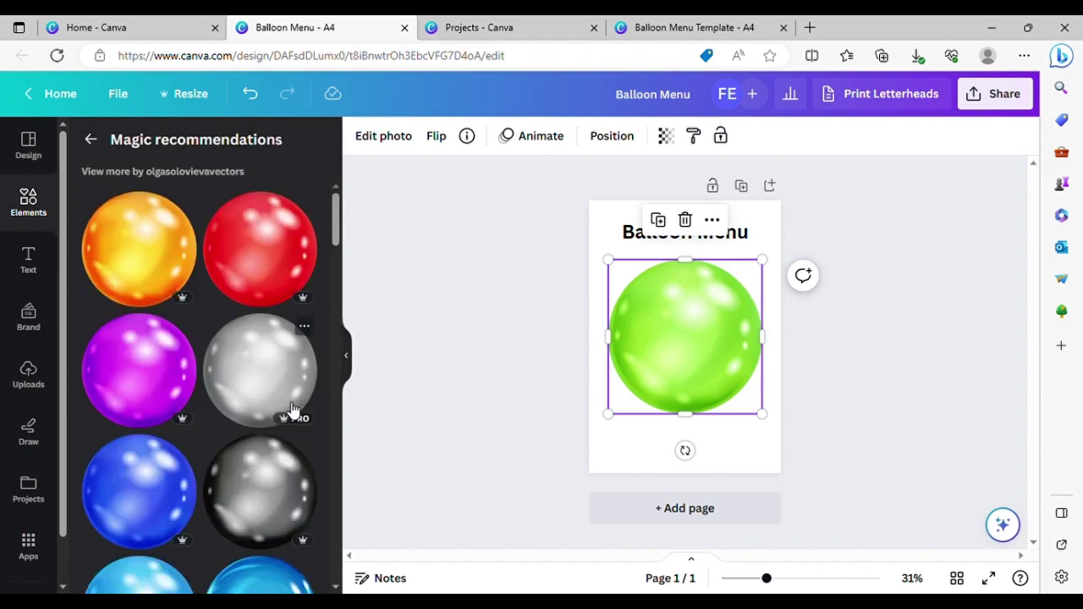
{"action": "left_click_drag", "start_coordinate": [338, 226], "coordinate": [336, 490]}
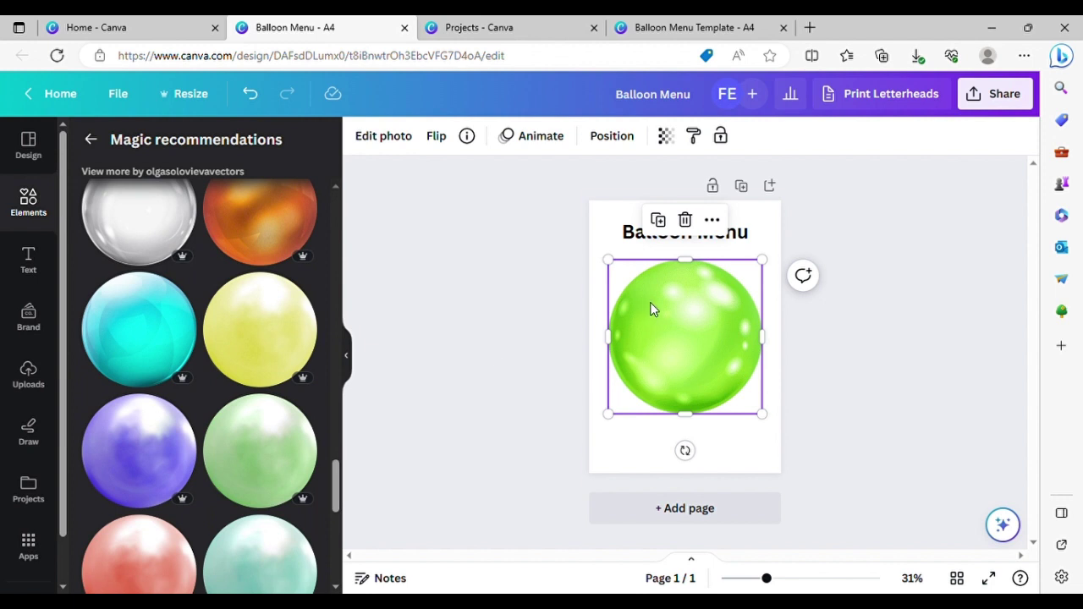
{"action": "left_click", "coordinate": [272, 437]}
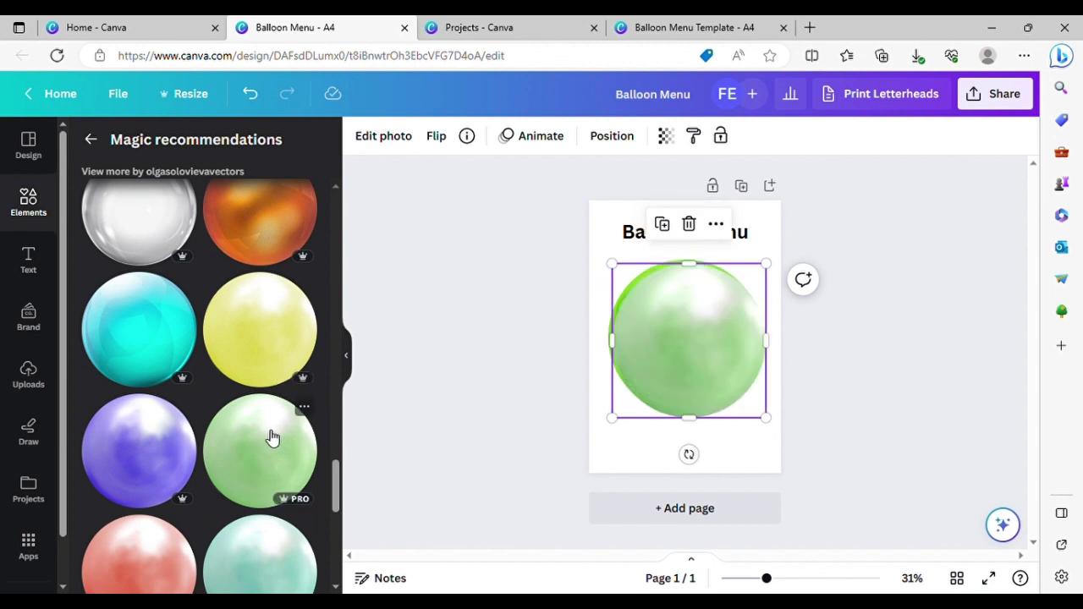
{"action": "left_click_drag", "start_coordinate": [745, 309], "coordinate": [673, 360]}
{"action": "left_click", "coordinate": [722, 336]}
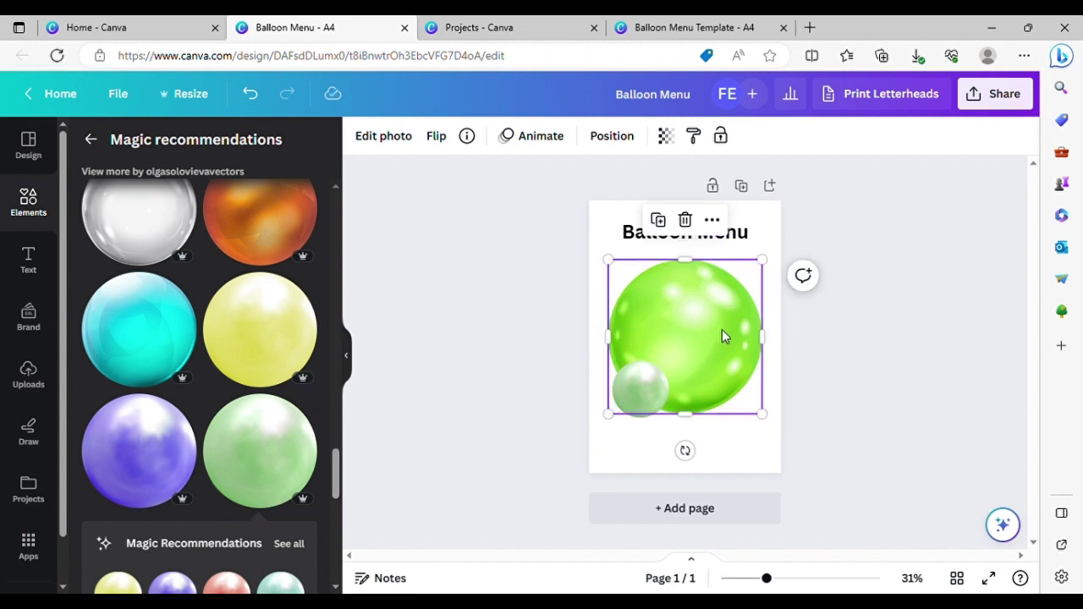
{"action": "key", "text": "Delete"}
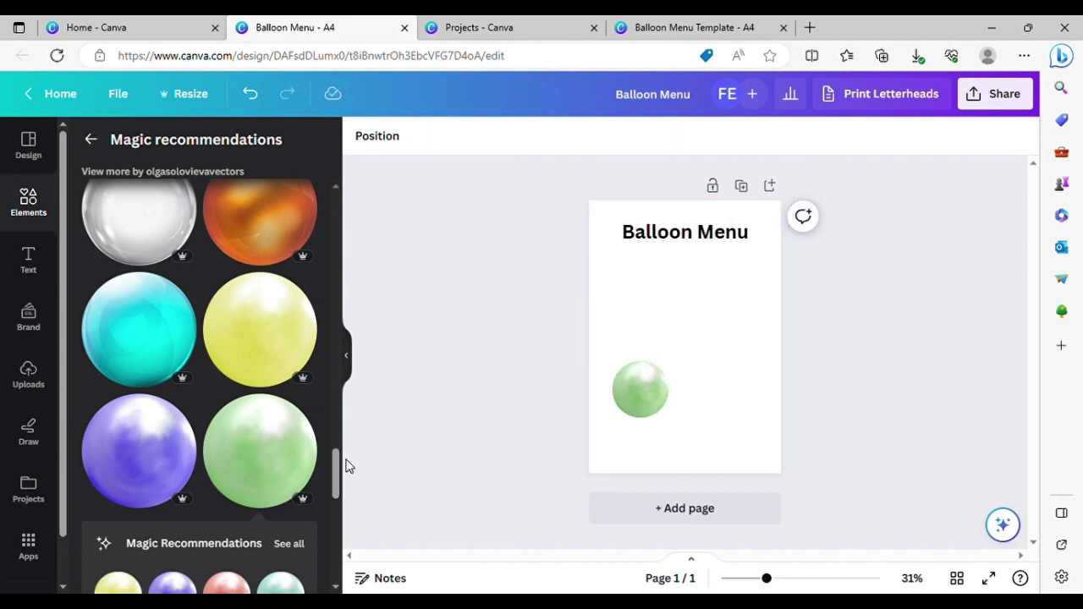
Add the pearly golden-orange sphere from the magic recommendations to the page
{"action": "scroll", "coordinate": [336, 470], "scroll_direction": "down", "scroll_amount": 3}
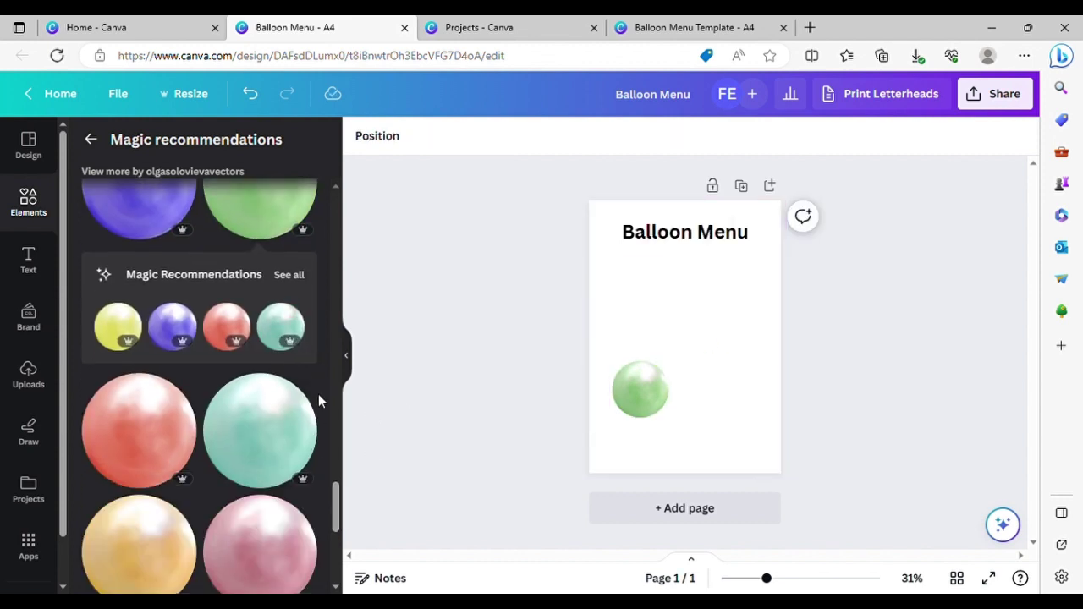
{"action": "scroll", "coordinate": [336, 499], "scroll_direction": "down", "scroll_amount": 8}
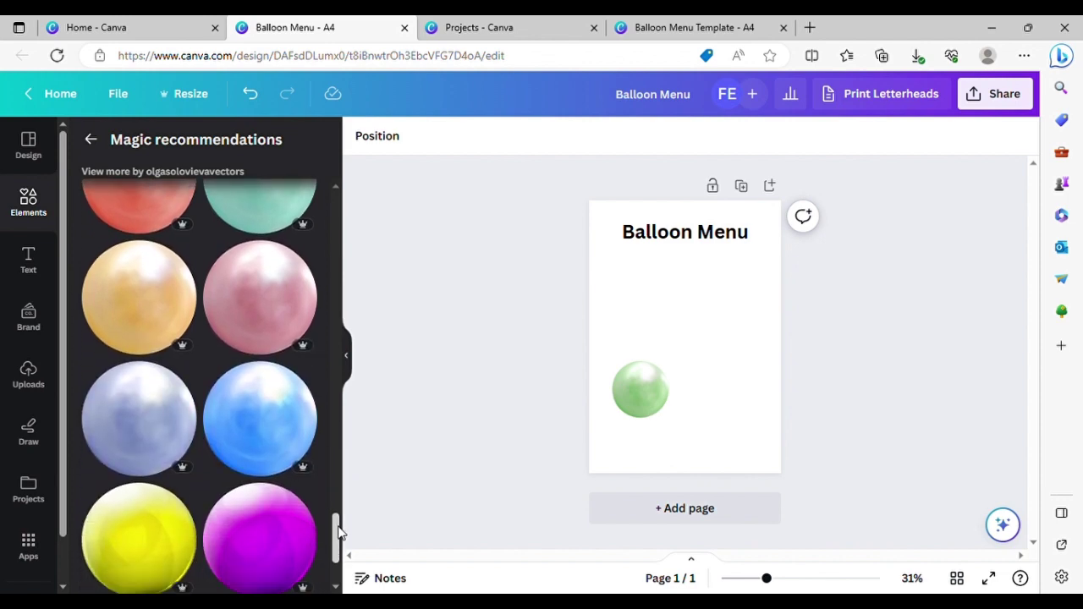
{"action": "scroll", "coordinate": [336, 485], "scroll_direction": "down", "scroll_amount": 3}
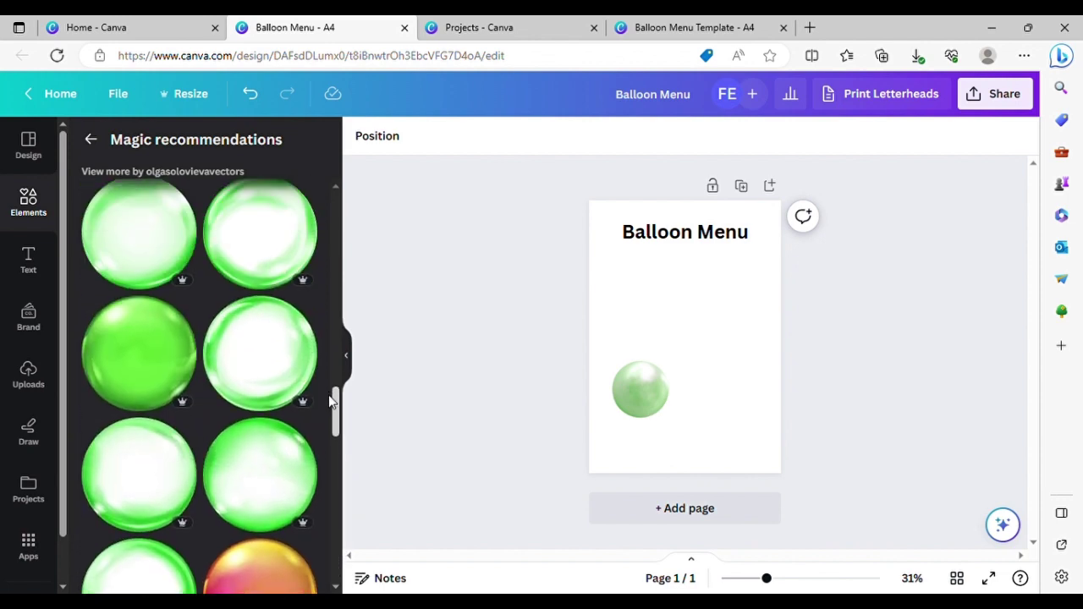
{"action": "scroll", "coordinate": [342, 517], "scroll_direction": "down", "scroll_amount": 2}
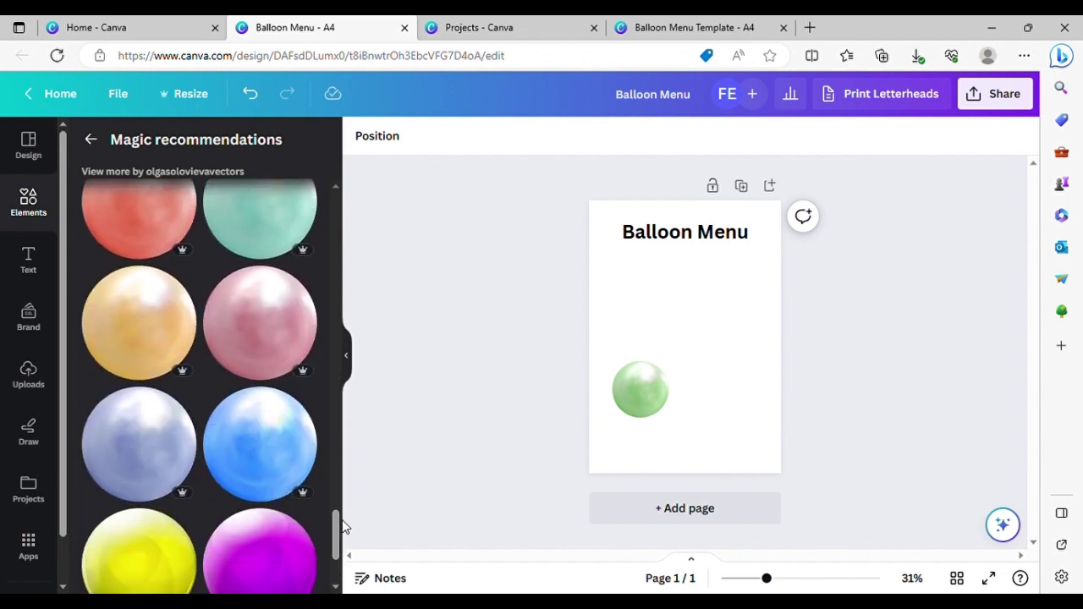
{"action": "left_click", "coordinate": [115, 309]}
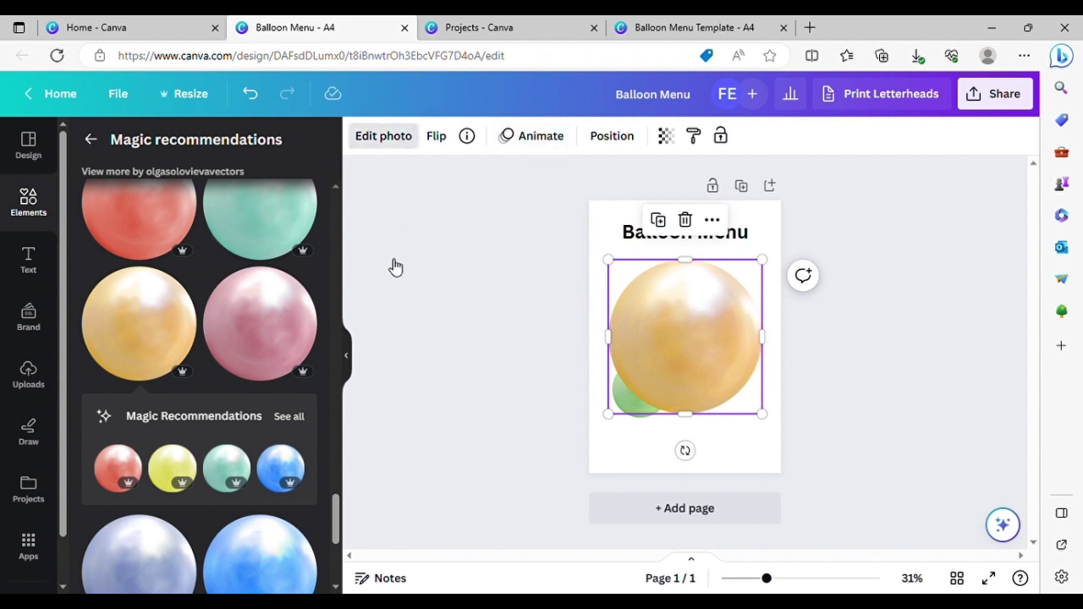
Apply the Aura filter to the golden-orange sphere and shrink it to a small balloon above and right of the green one
{"action": "left_click", "coordinate": [379, 146]}
{"action": "left_click", "coordinate": [374, 151]}
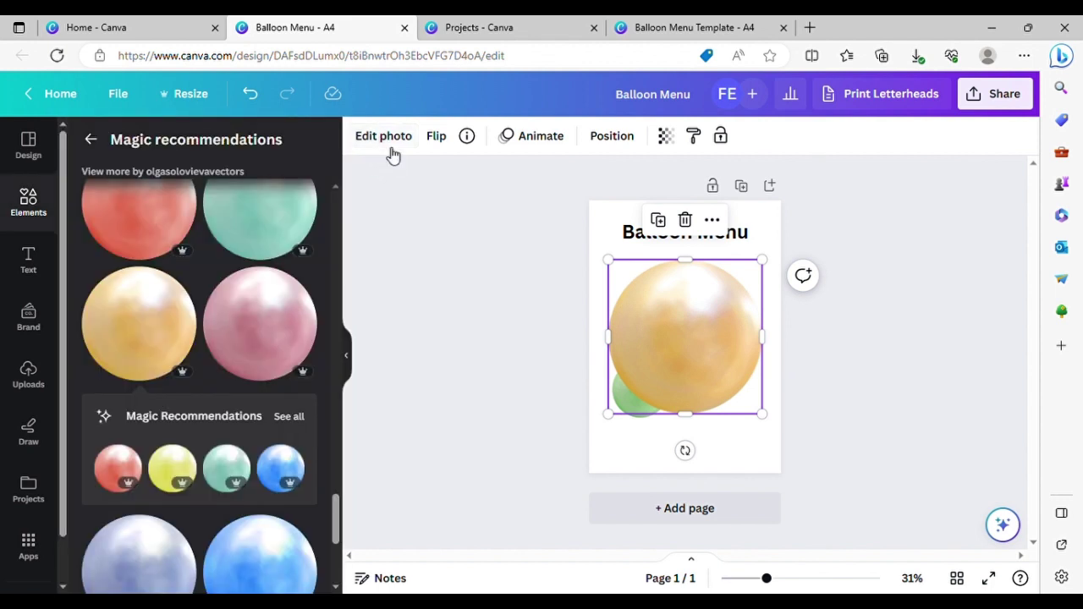
{"action": "left_click", "coordinate": [391, 149]}
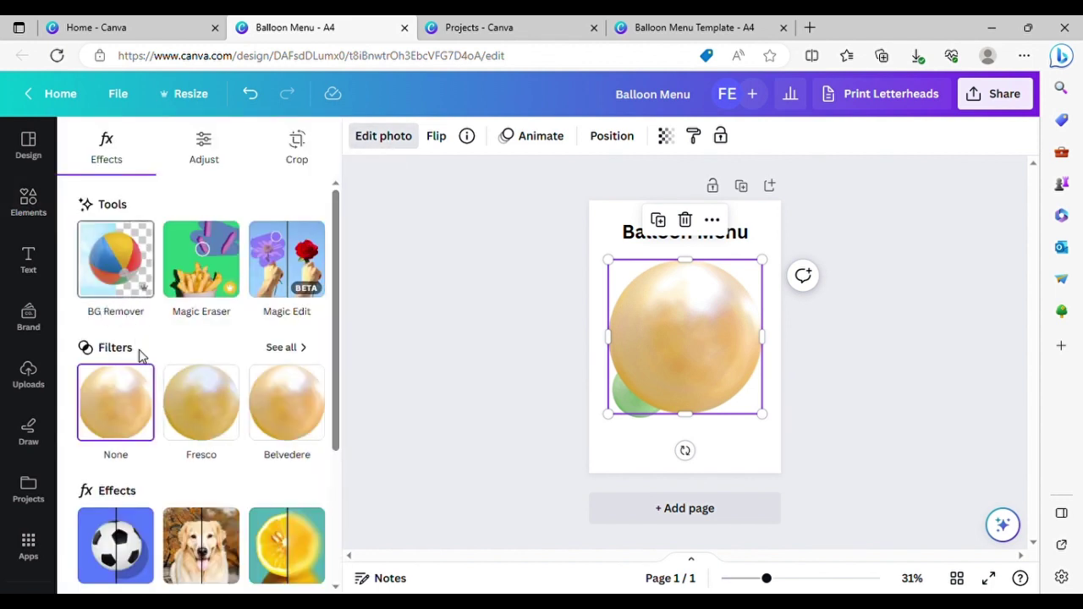
{"action": "left_click", "coordinate": [282, 348]}
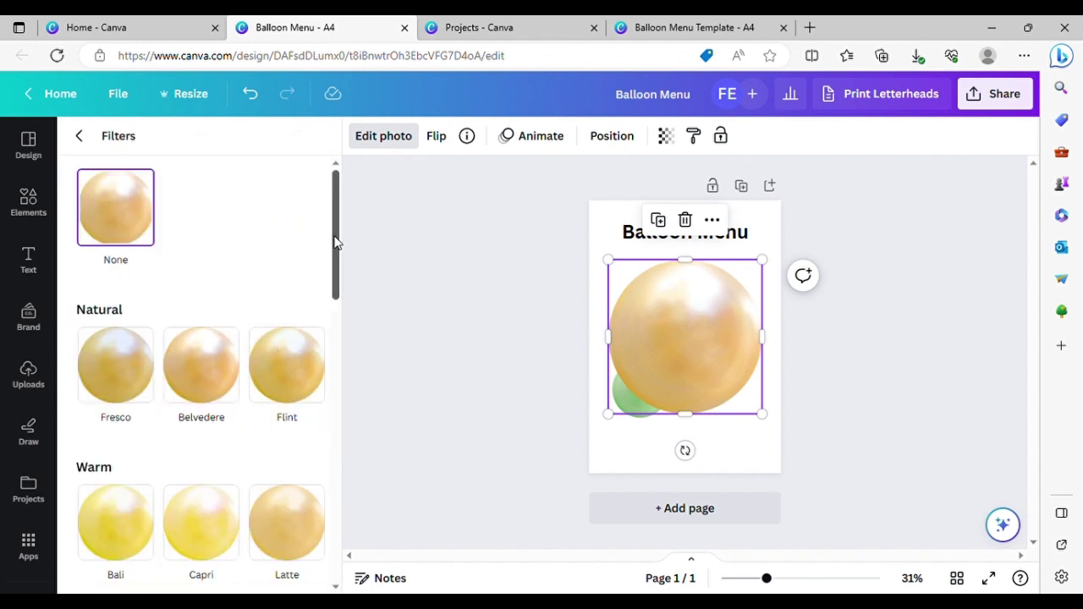
{"action": "scroll", "coordinate": [336, 243], "scroll_direction": "down", "scroll_amount": 4}
{"action": "left_click_drag", "start_coordinate": [335, 314], "coordinate": [333, 416]}
{"action": "left_click", "coordinate": [115, 333]}
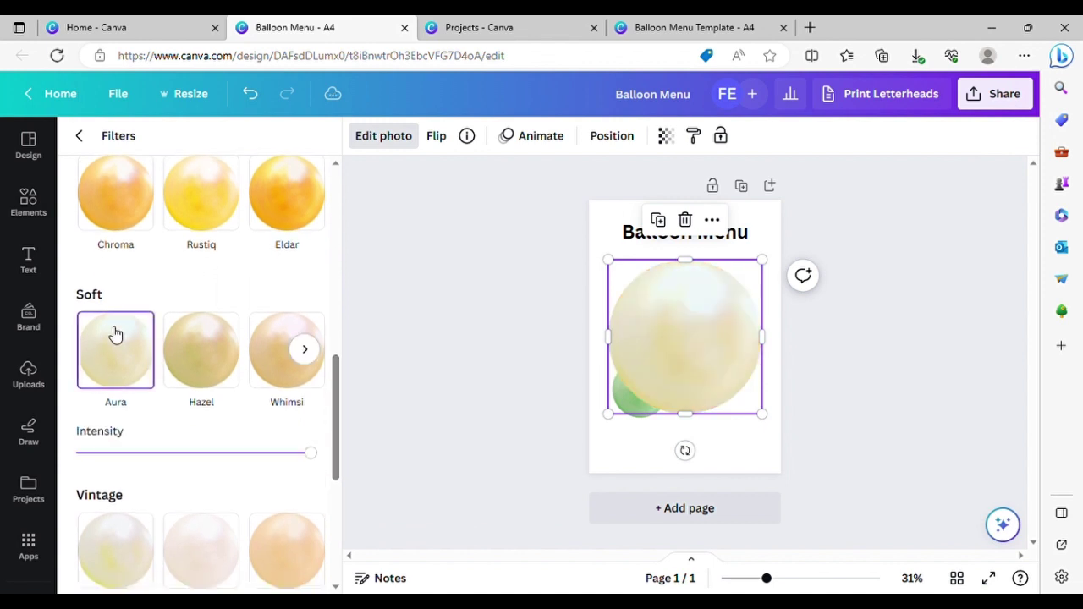
{"action": "left_click_drag", "start_coordinate": [763, 260], "coordinate": [708, 332]}
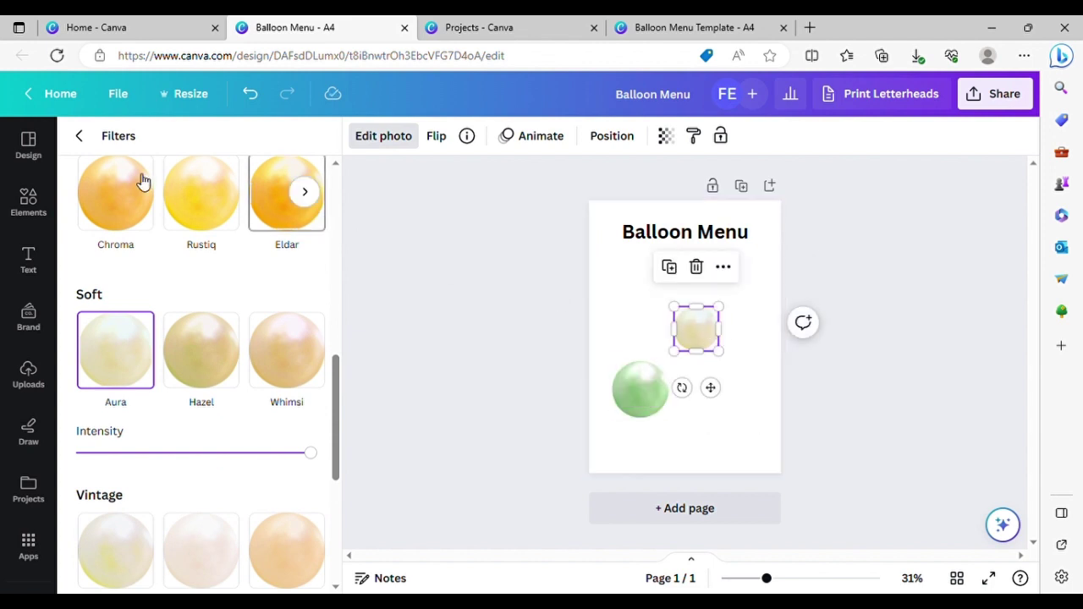
{"action": "left_click", "coordinate": [83, 137]}
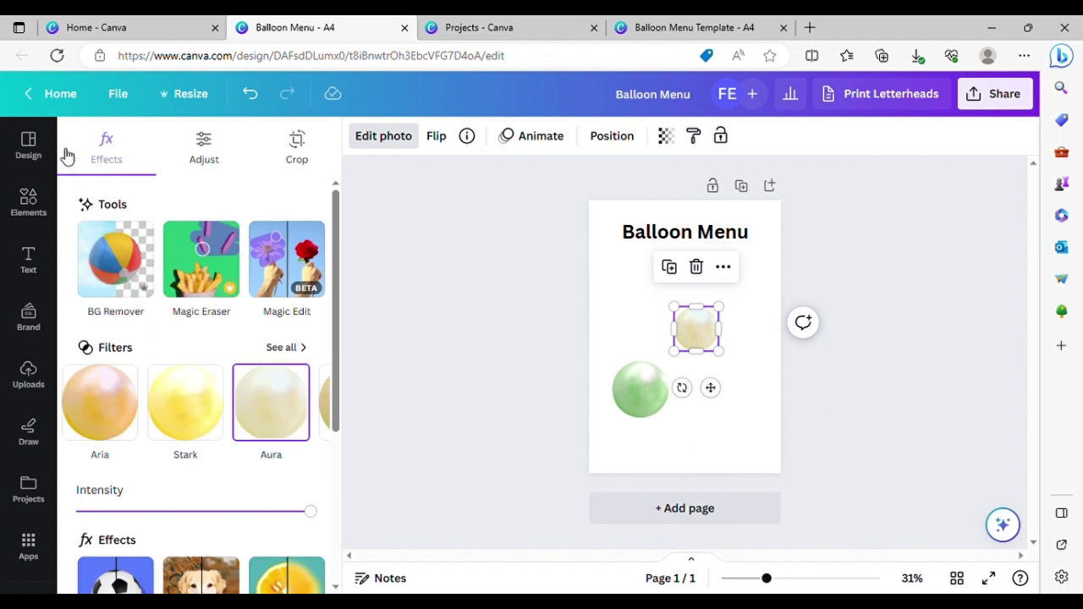
Search the elements for "pink sphere" and list all the matching graphics
{"action": "left_click", "coordinate": [30, 207]}
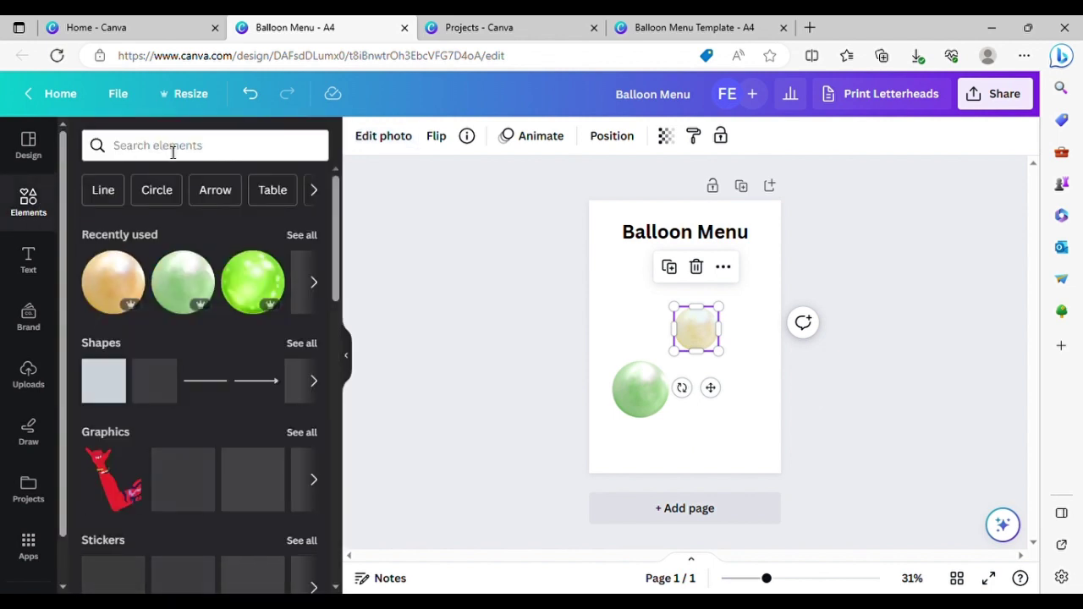
{"action": "left_click", "coordinate": [173, 149]}
{"action": "type", "text": "pin"}
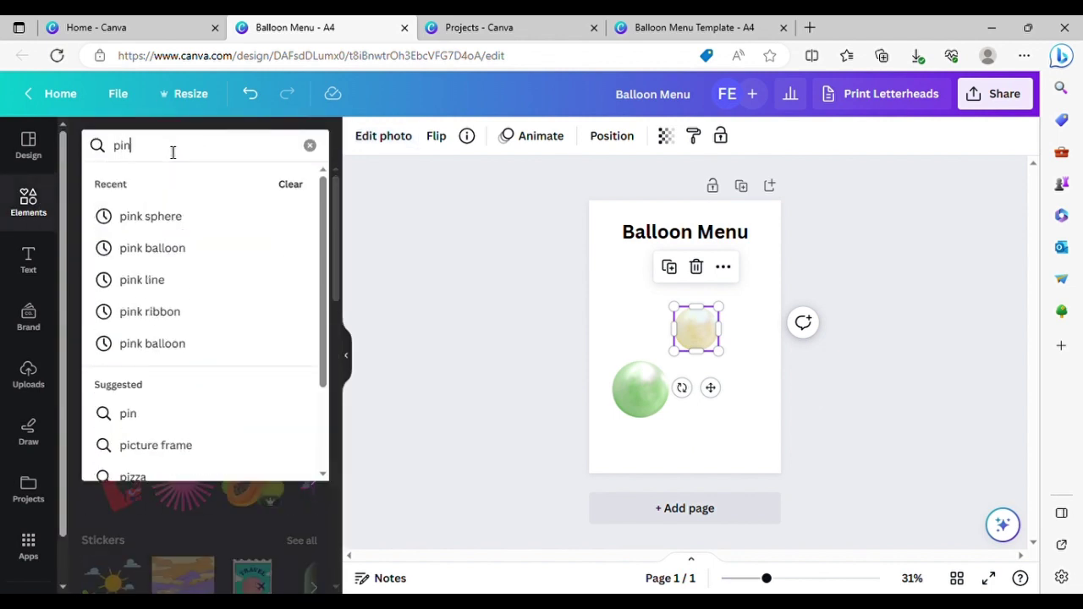
{"action": "type", "text": "k shere"}
{"action": "key", "text": "BackSpace"}
{"action": "key", "text": "BackSpace"}
{"action": "key", "text": "BackSpace"}
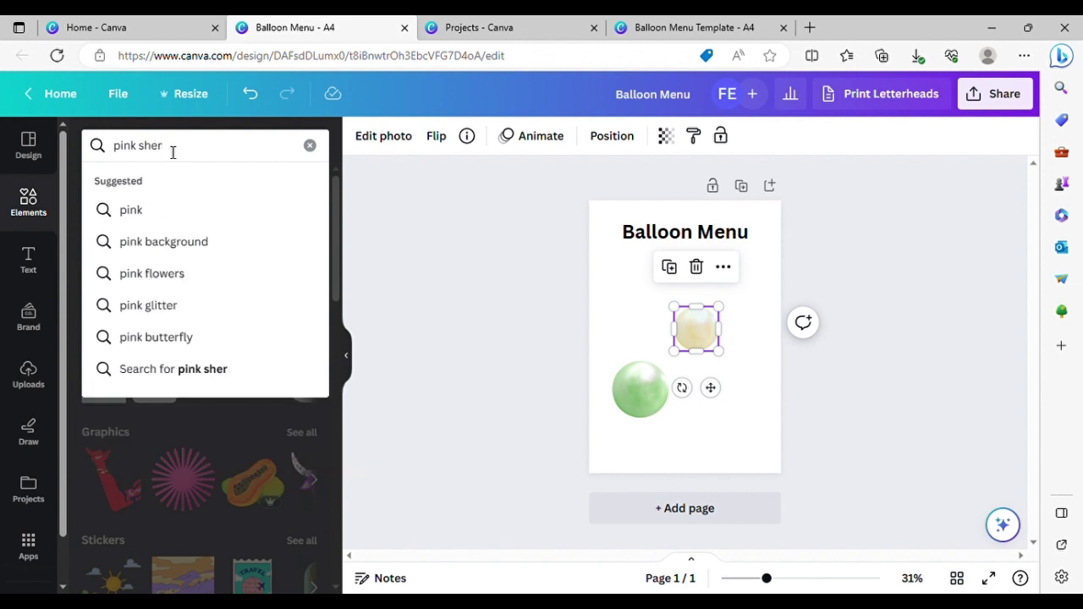
{"action": "key", "text": "BackSpace"}
{"action": "type", "text": "pher"}
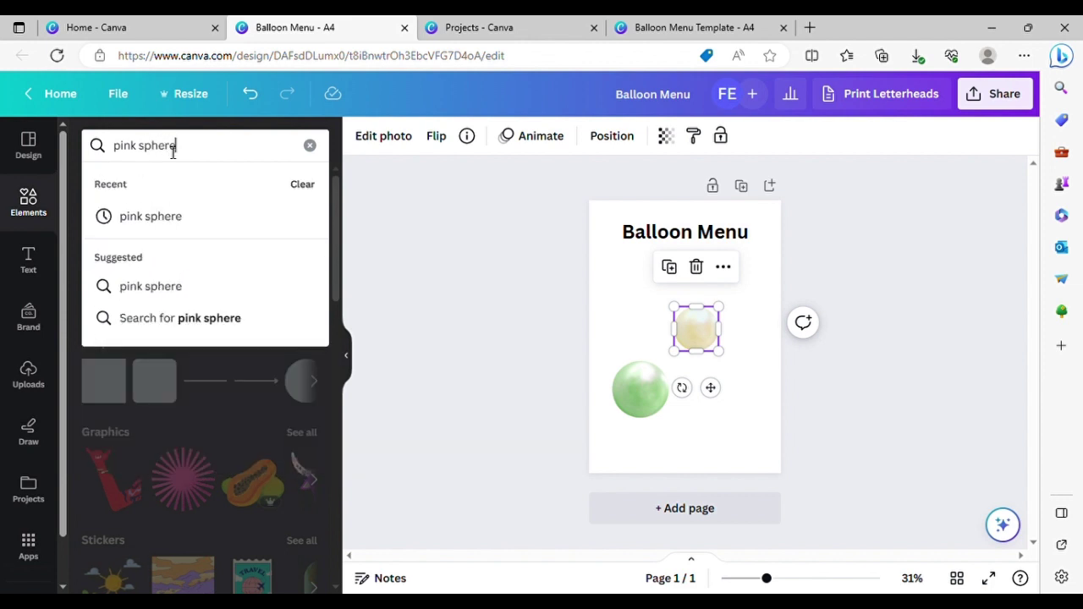
{"action": "type", "text": "e"}
{"action": "key", "text": "Return"}
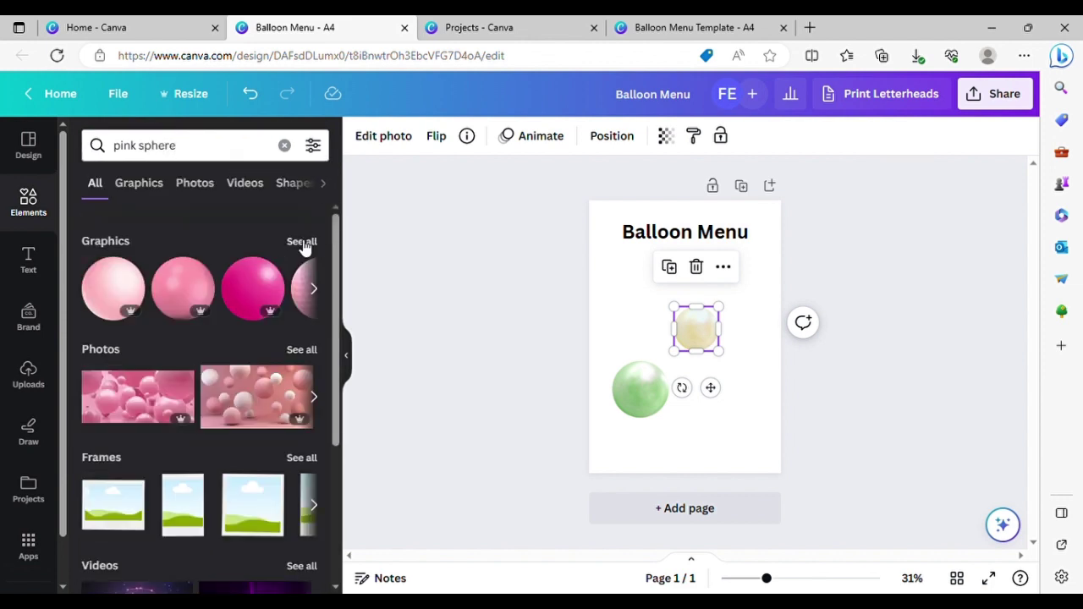
{"action": "left_click", "coordinate": [302, 242]}
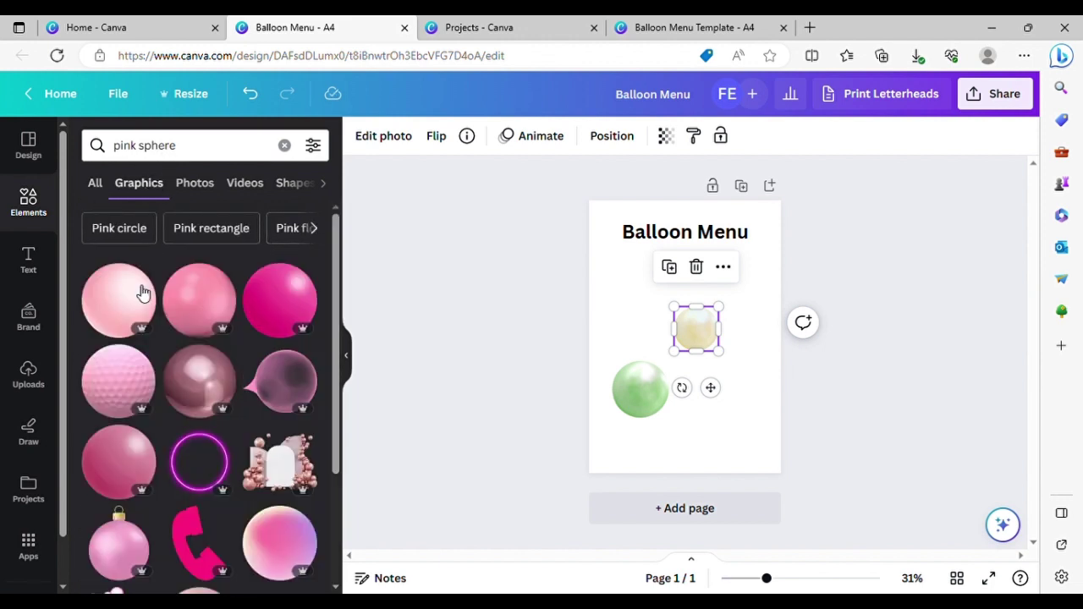
Add the glossy mid-pink sphere from the results to the page and shrink it to a small balloon right of the green sphere
{"action": "left_click", "coordinate": [218, 309]}
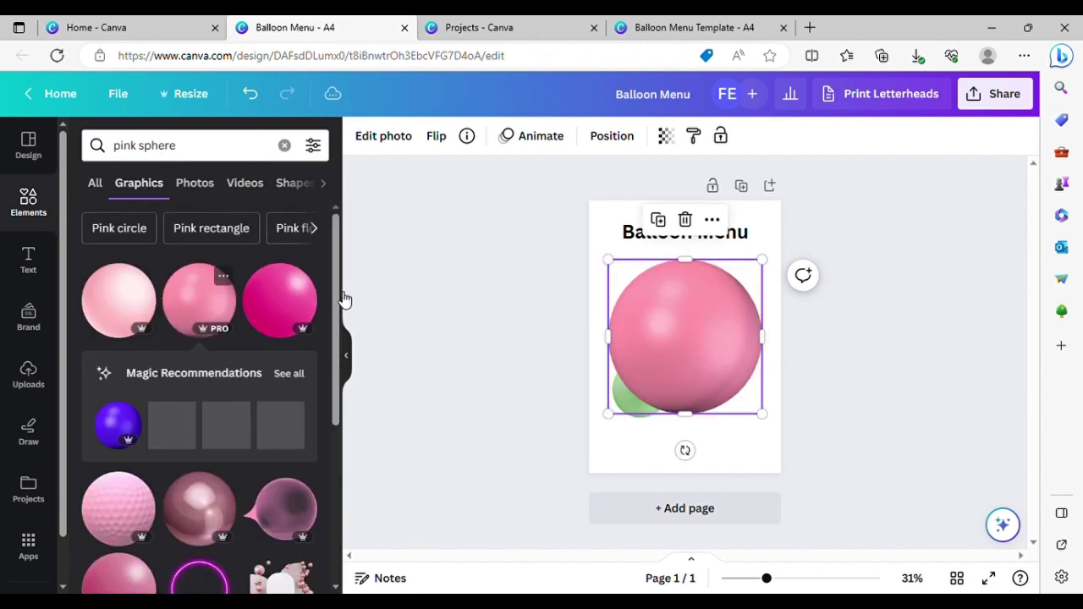
{"action": "left_click_drag", "start_coordinate": [771, 268], "coordinate": [745, 327]}
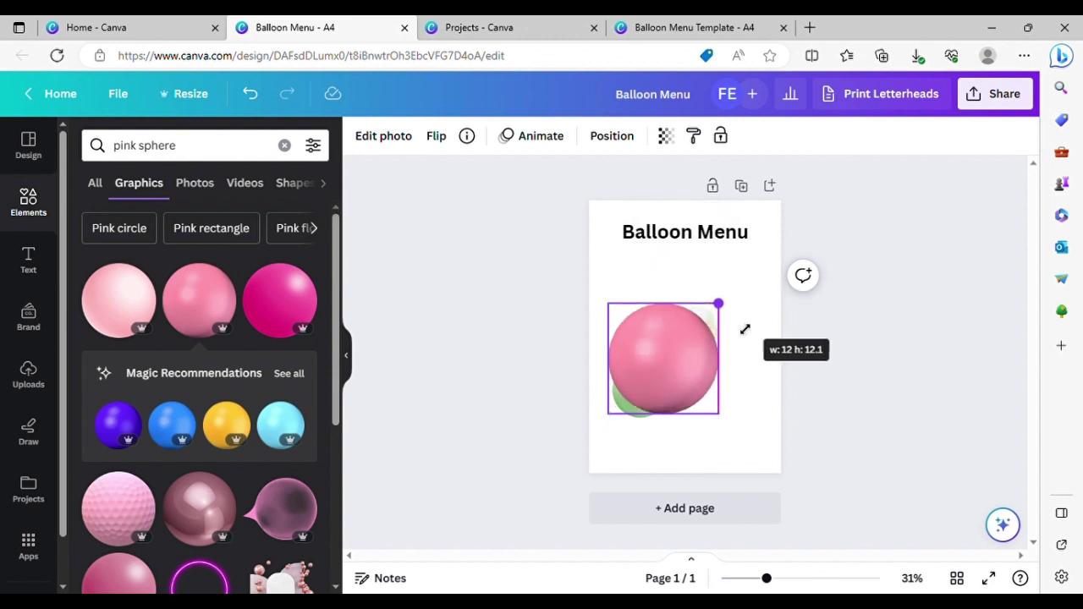
{"action": "left_click_drag", "start_coordinate": [671, 378], "coordinate": [734, 369]}
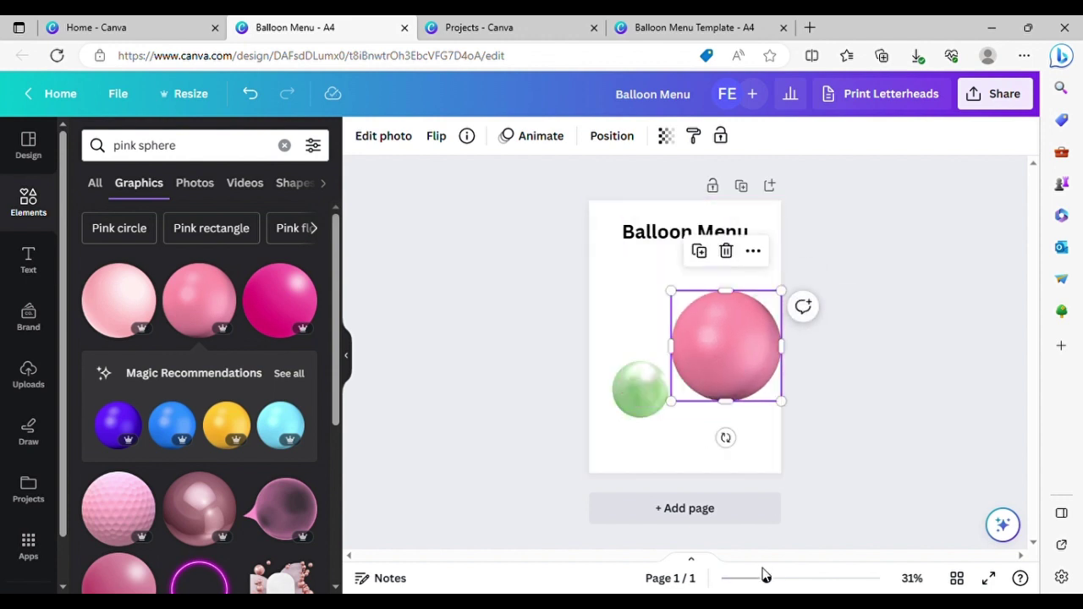
{"action": "left_click_drag", "start_coordinate": [769, 580], "coordinate": [806, 579]}
{"action": "left_click_drag", "start_coordinate": [948, 225], "coordinate": [712, 499]}
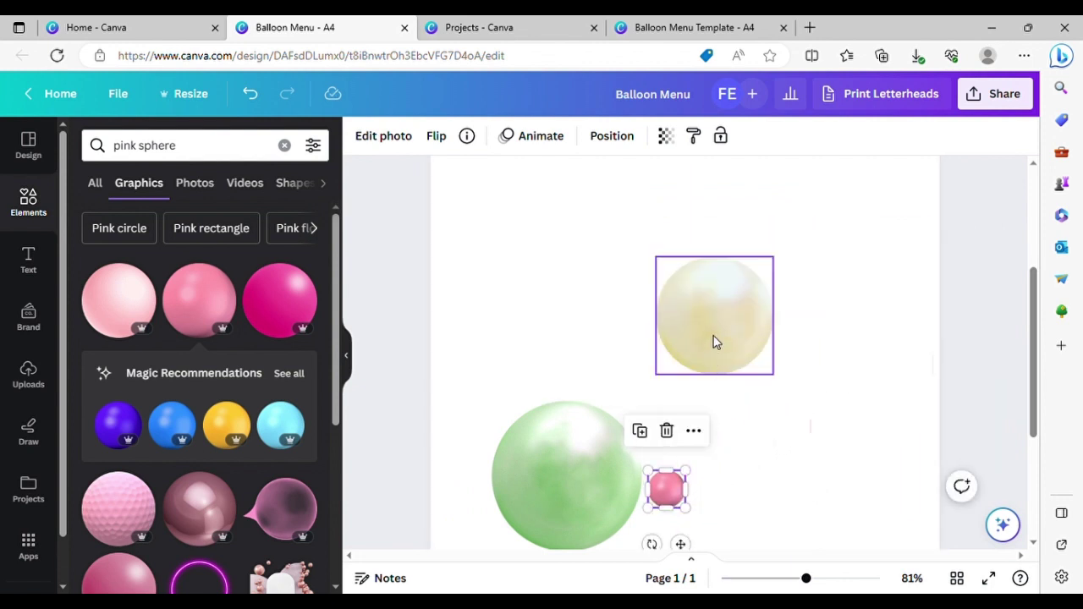
Shrink the cream and green spheres to match the small pink one, placing the green one above and left of the cream one
{"action": "left_click", "coordinate": [745, 289]}
{"action": "left_click_drag", "start_coordinate": [774, 258], "coordinate": [706, 351]}
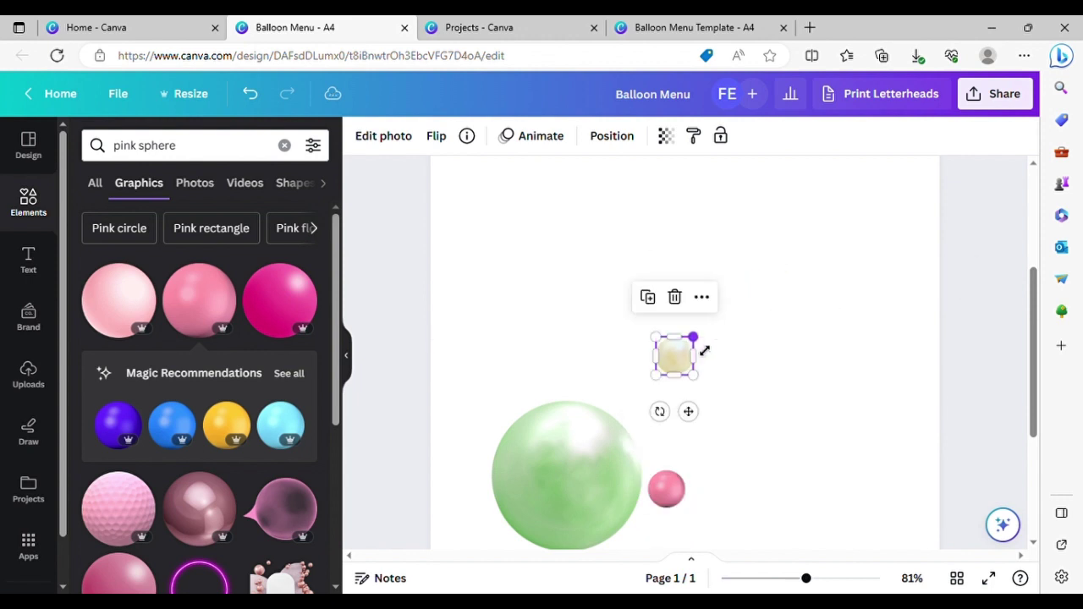
{"action": "right_click", "coordinate": [590, 474]}
{"action": "left_click", "coordinate": [546, 457]}
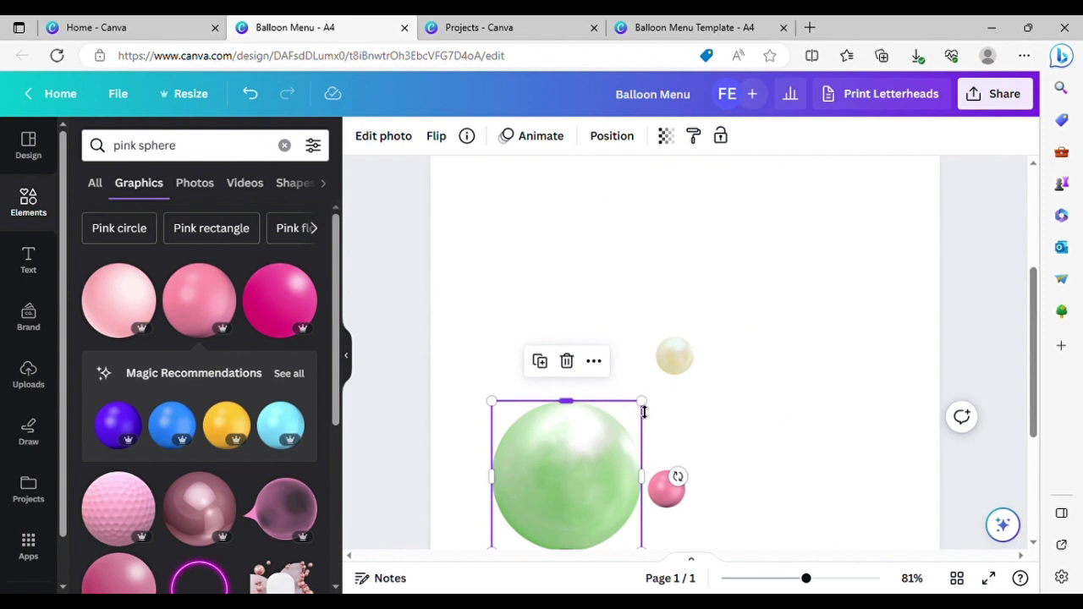
{"action": "left_click_drag", "start_coordinate": [652, 414], "coordinate": [548, 221]}
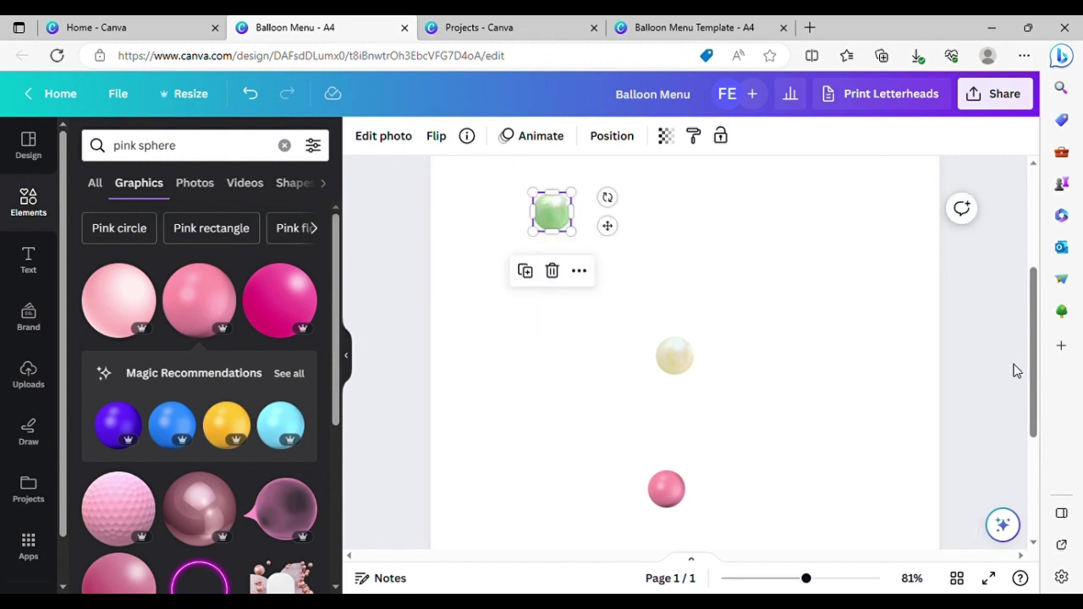
Move the pink balloon to the right half of the page below the heading and the green balloon toward the left edge
{"action": "scroll", "coordinate": [1034, 381], "scroll_direction": "up", "scroll_amount": 1}
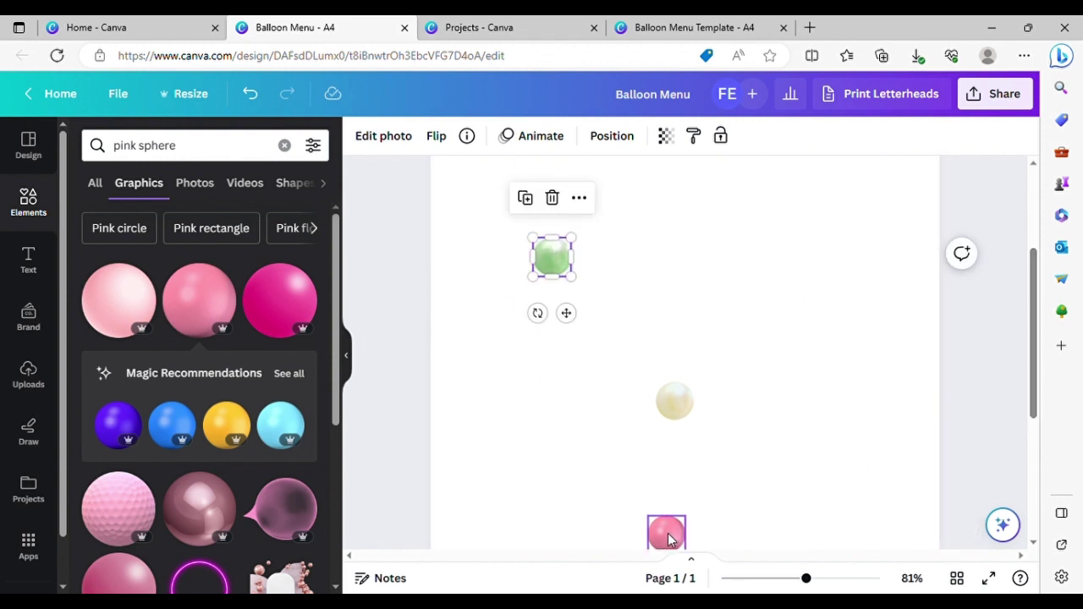
{"action": "left_click_drag", "start_coordinate": [666, 535], "coordinate": [802, 276]}
{"action": "left_click_drag", "start_coordinate": [1035, 346], "coordinate": [1033, 302]}
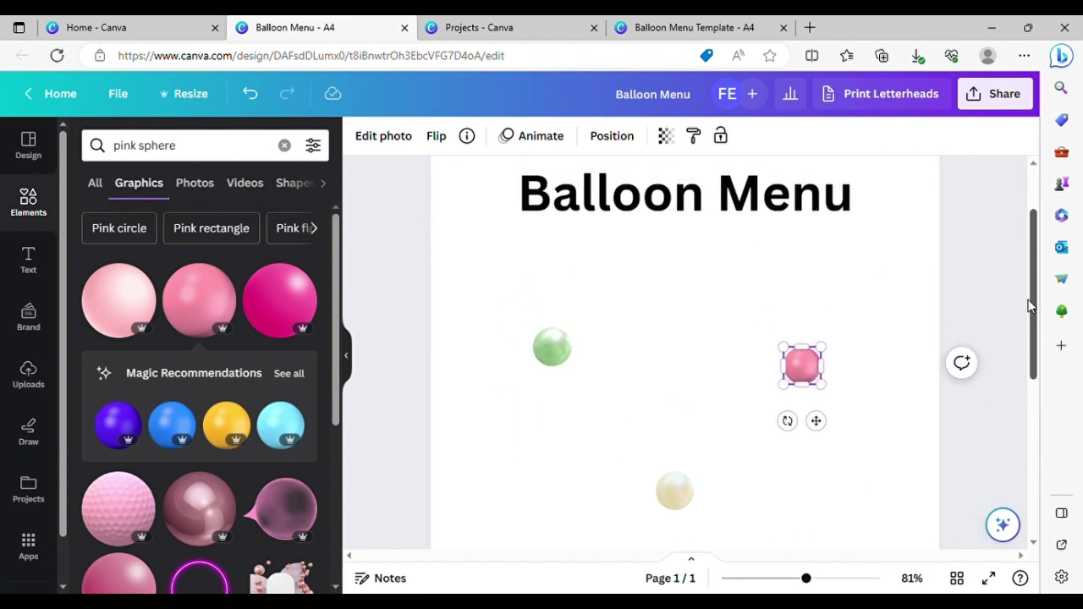
{"action": "left_click_drag", "start_coordinate": [552, 347], "coordinate": [511, 379]}
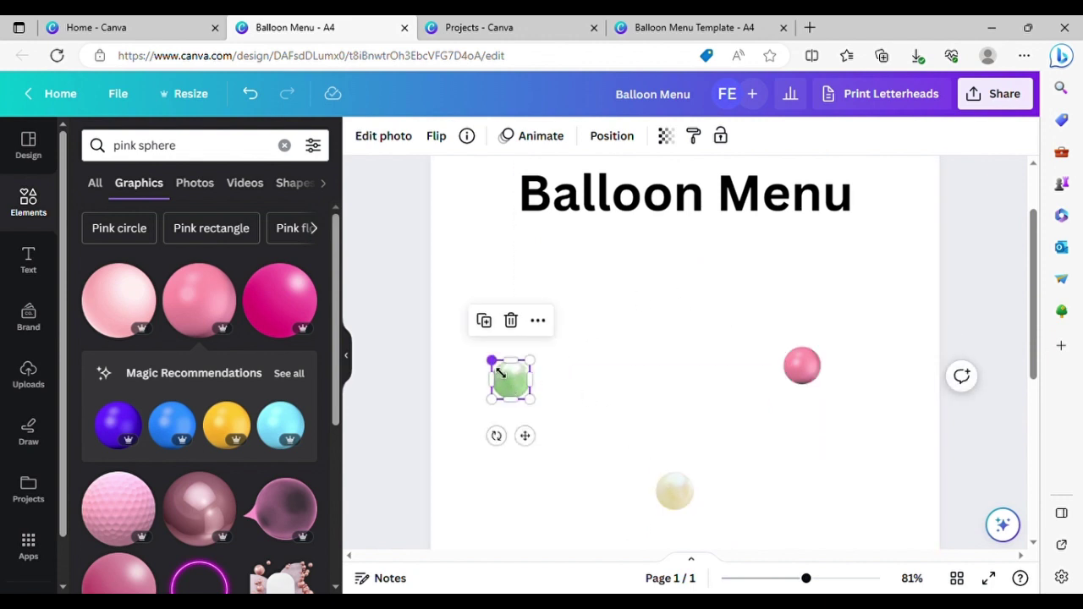
Duplicate the cream and green balloons and arrange them below the heading as a stack of three rows with two alternating colours
{"action": "left_click_drag", "start_coordinate": [675, 491], "coordinate": [558, 349]}
{"action": "left_click", "coordinate": [523, 346]}
{"action": "left_click", "coordinate": [488, 310]}
{"action": "left_click", "coordinate": [513, 405]}
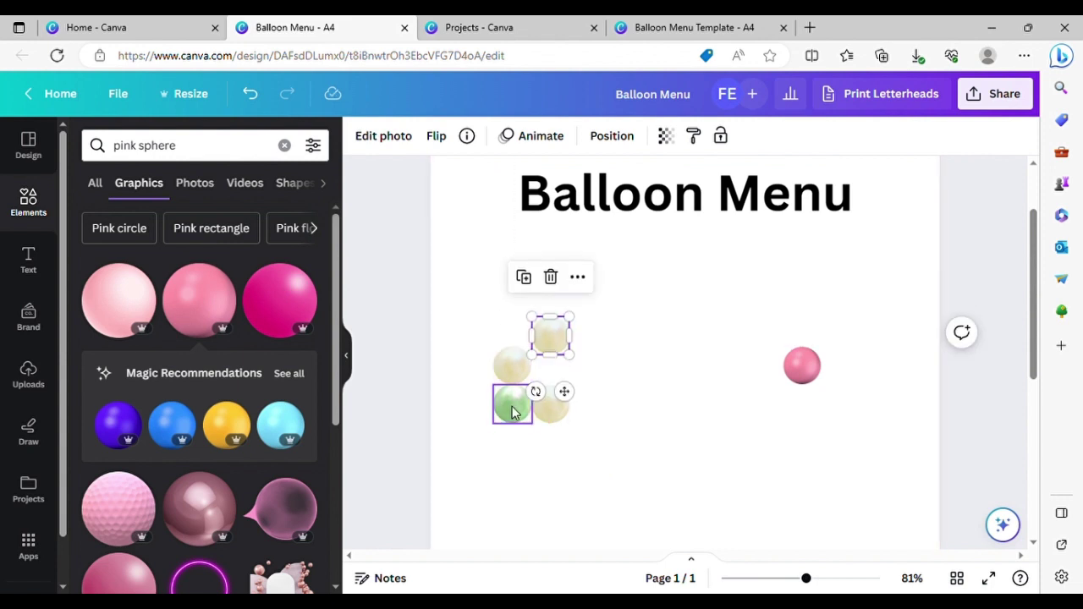
{"action": "left_click", "coordinate": [485, 345]}
{"action": "left_click_drag", "start_coordinate": [532, 466], "coordinate": [564, 423]}
{"action": "left_click", "coordinate": [529, 313]}
{"action": "left_click_drag", "start_coordinate": [600, 380], "coordinate": [526, 391]}
{"action": "left_click", "coordinate": [652, 371]}
Shrink the pink balloon further and place it between the top two rows of the green and cream stack
{"action": "double_click", "coordinate": [801, 364]}
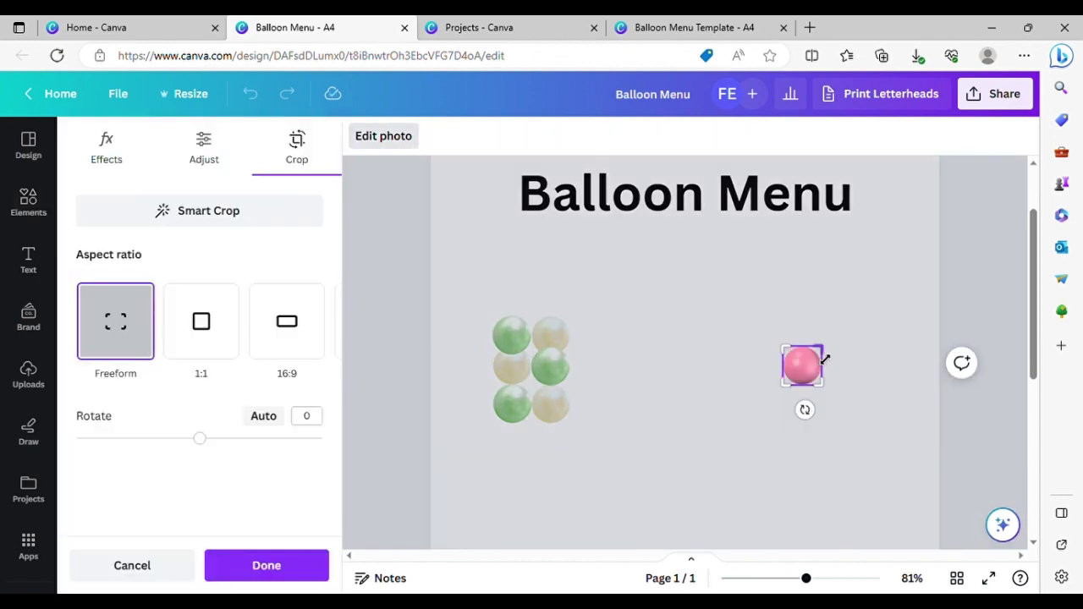
{"action": "left_click", "coordinate": [567, 267]}
{"action": "left_click_drag", "start_coordinate": [823, 347], "coordinate": [820, 373]}
{"action": "left_click_drag", "start_coordinate": [813, 423], "coordinate": [554, 407]}
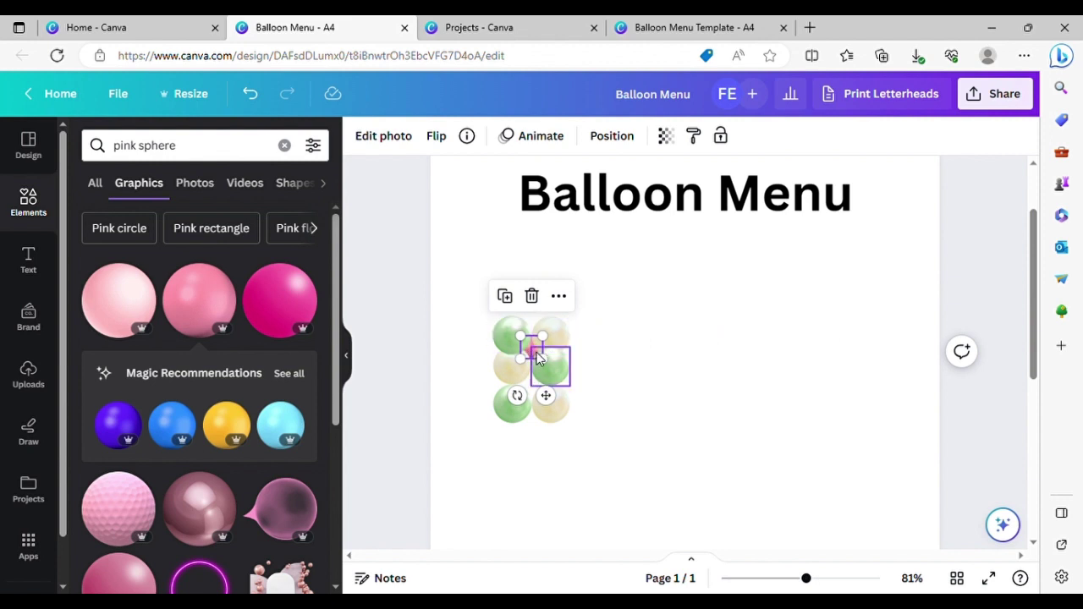
Bring the small pink balloon to the front of the green and cream balloons
{"action": "left_click", "coordinate": [566, 303]}
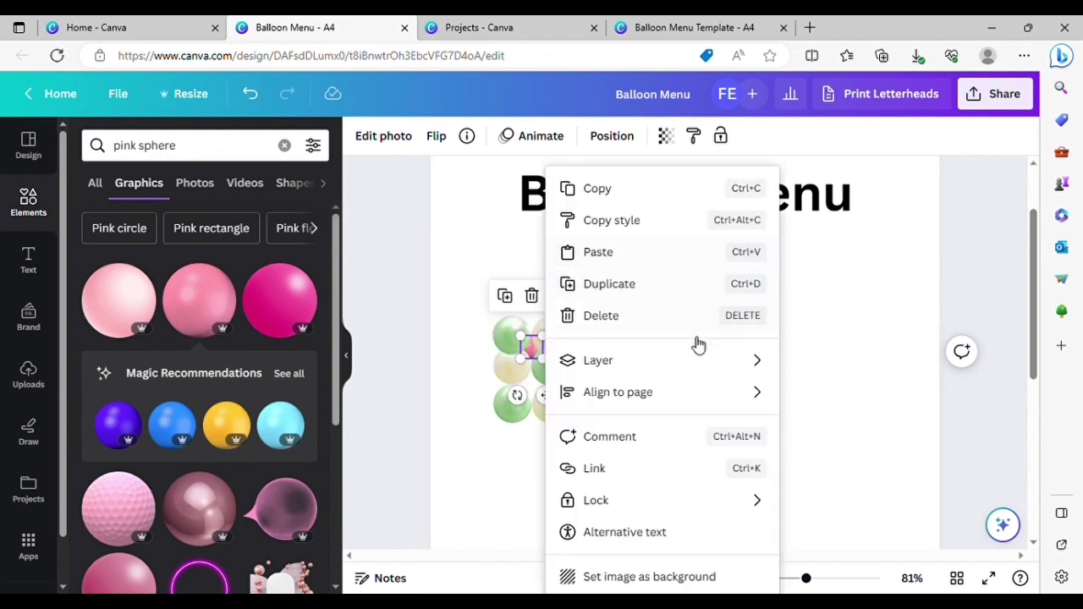
{"action": "mouse_move", "coordinate": [682, 376]}
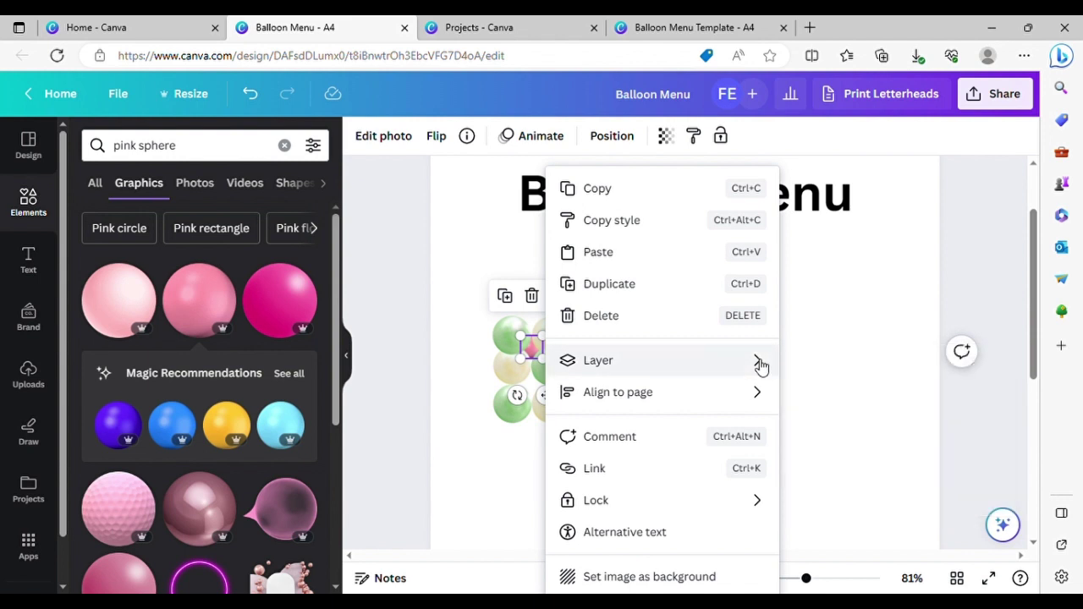
{"action": "left_click", "coordinate": [838, 401]}
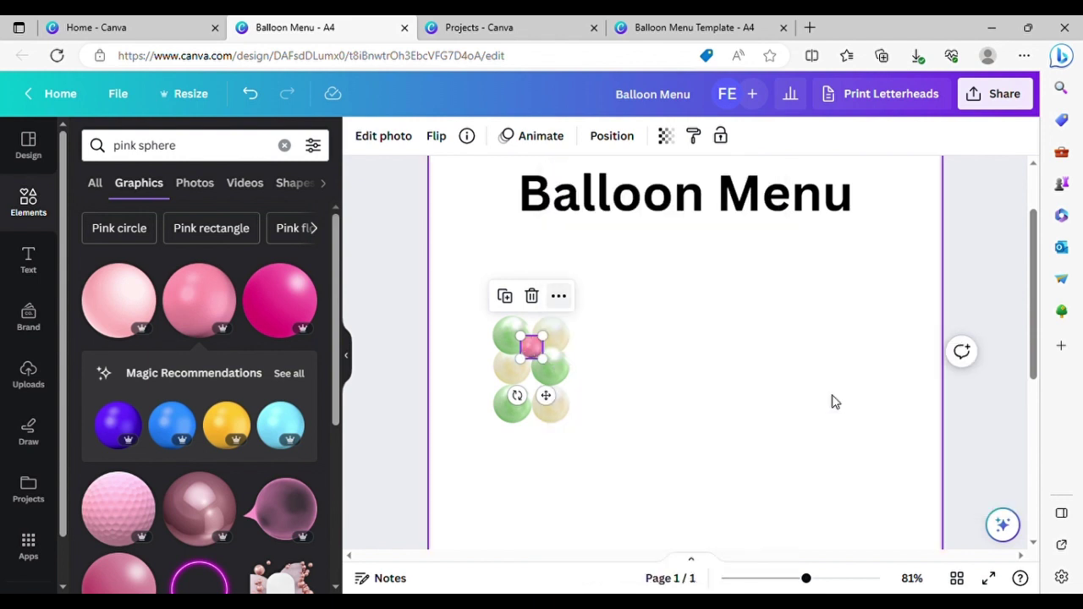
{"action": "left_click", "coordinate": [708, 330]}
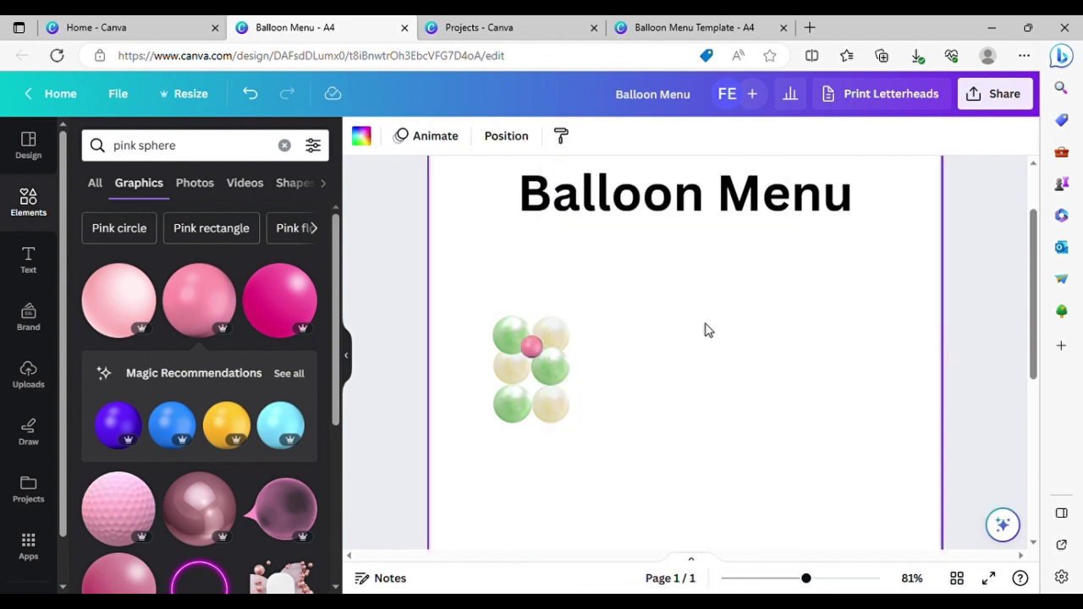
Duplicate the small pink balloon twice and arrange the three as a triangular cluster on the upper part of the stack
{"action": "left_click", "coordinate": [539, 347]}
{"action": "left_click", "coordinate": [506, 296]}
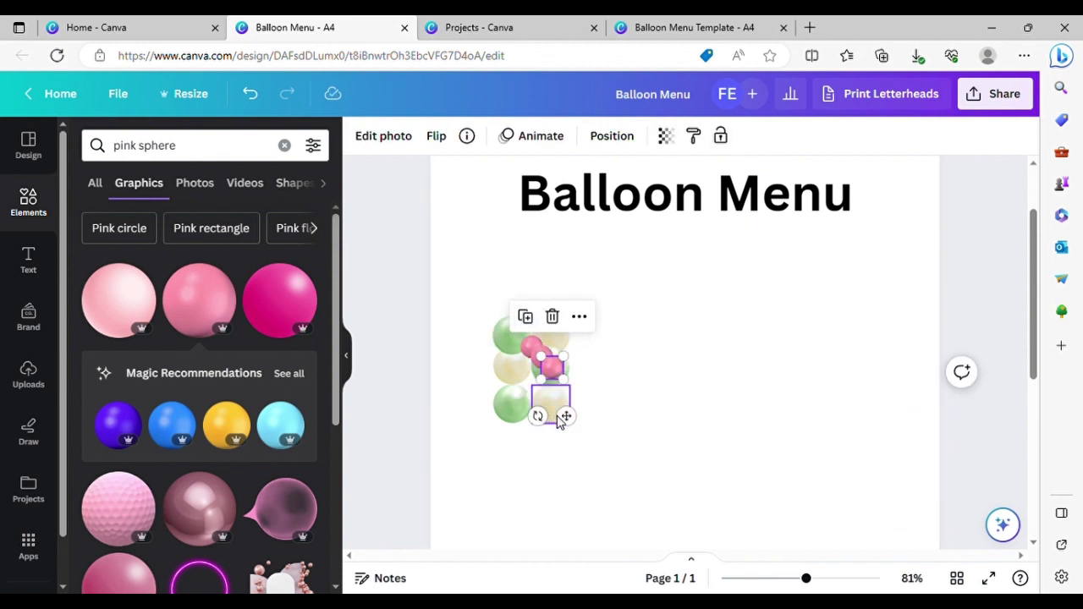
{"action": "left_click_drag", "start_coordinate": [566, 415], "coordinate": [546, 414]}
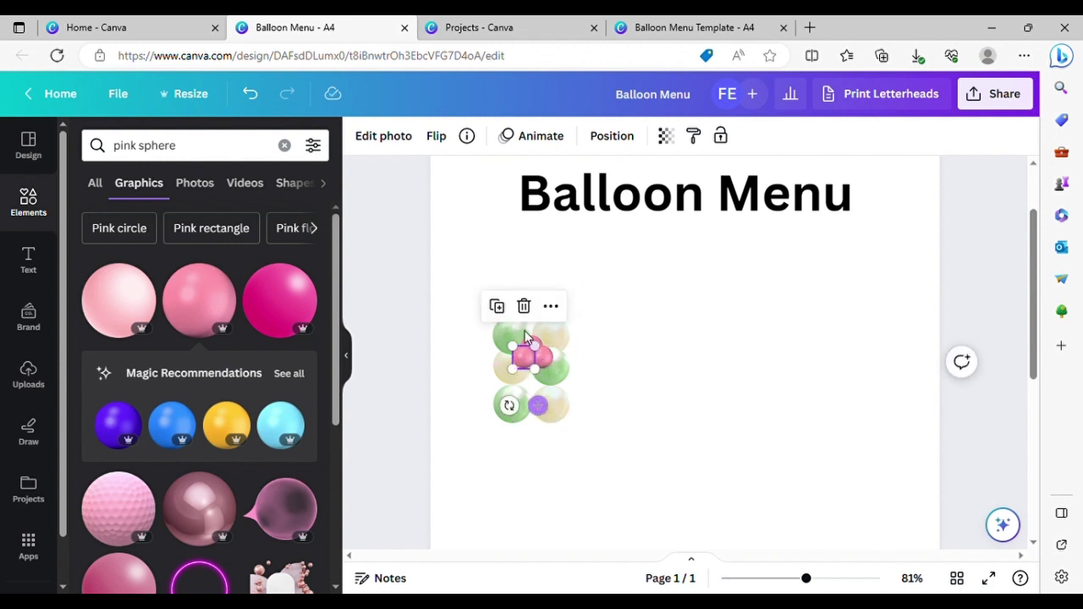
Add three more copies of the small pink balloon as a second cluster between the middle and bottom rows
{"action": "left_click", "coordinate": [500, 310]}
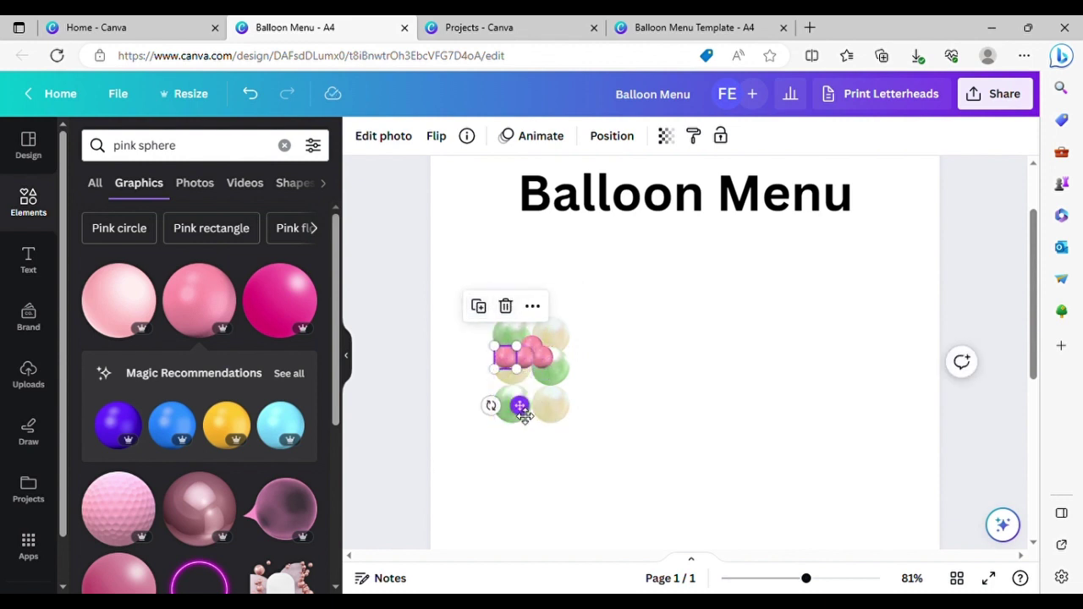
{"action": "left_click_drag", "start_coordinate": [528, 414], "coordinate": [542, 435]}
{"action": "left_click", "coordinate": [518, 335]}
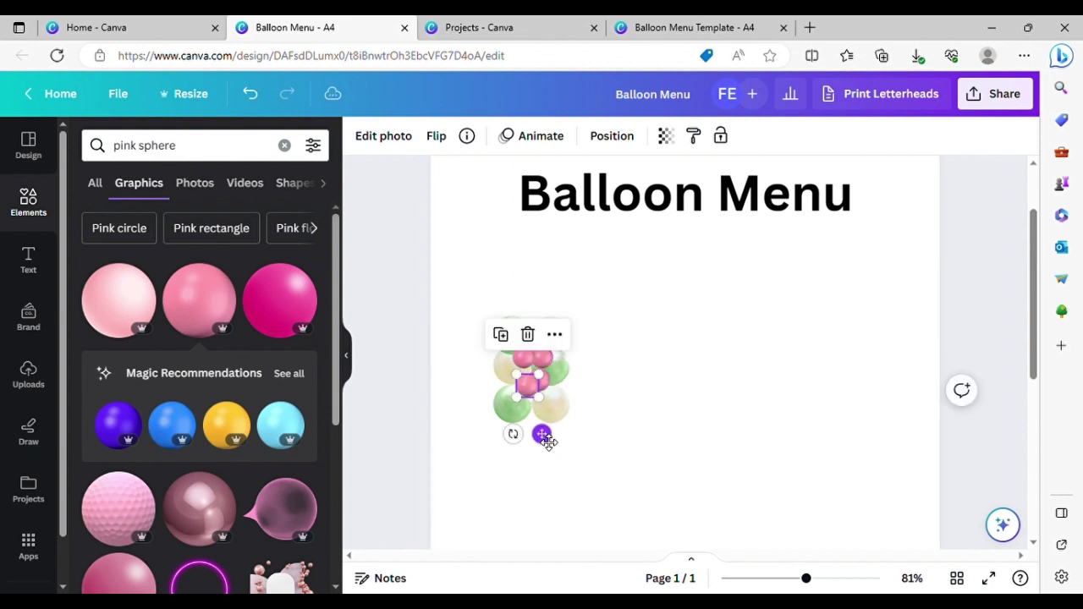
{"action": "left_click", "coordinate": [503, 335]}
{"action": "left_click_drag", "start_coordinate": [534, 456], "coordinate": [558, 455]}
{"action": "left_click", "coordinate": [636, 429]}
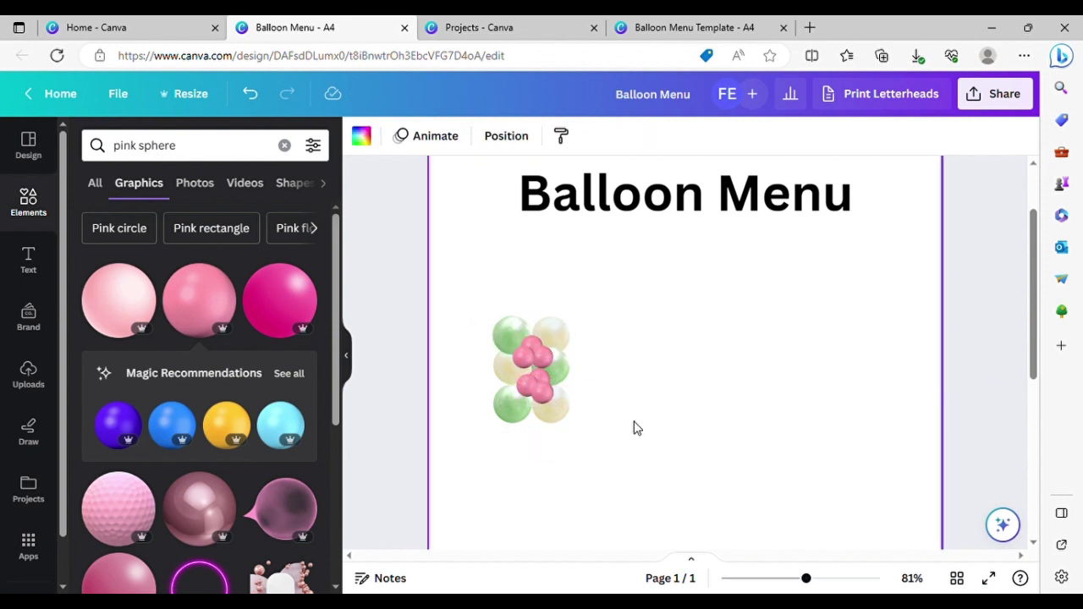
Find the Cream 4 foil balloon listing through a "sand number balloon" web search in a new tab and save its product image
{"action": "left_click", "coordinate": [811, 28]}
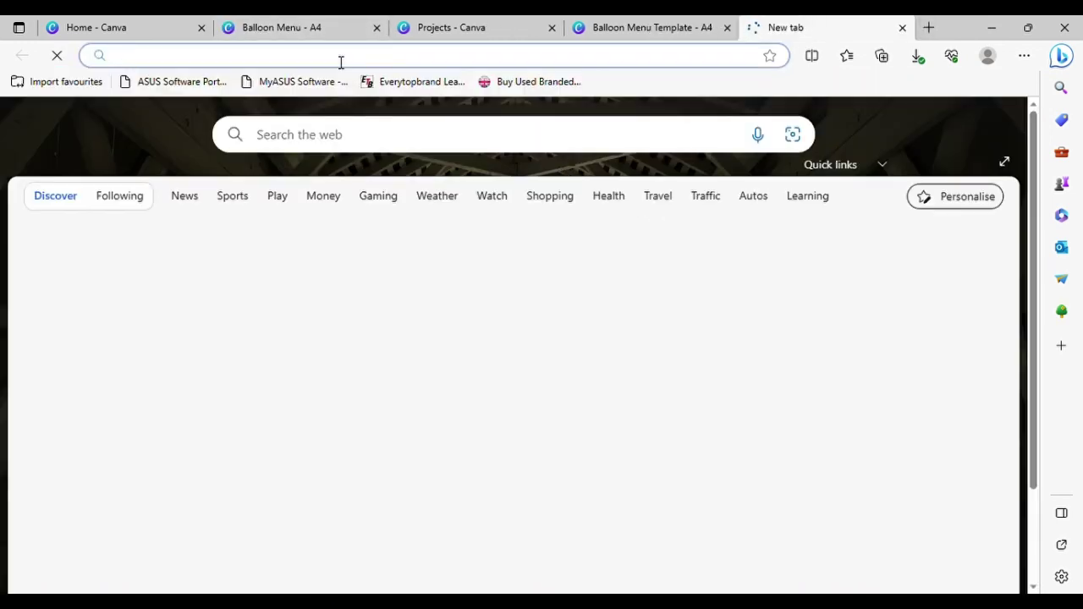
{"action": "type", "text": "sand n"}
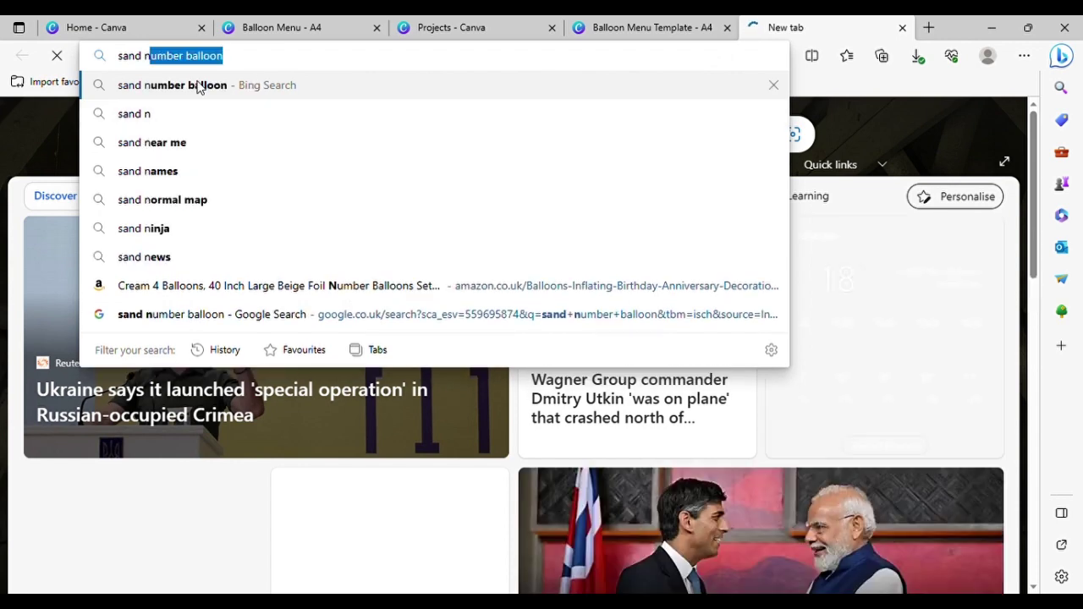
{"action": "left_click", "coordinate": [198, 86]}
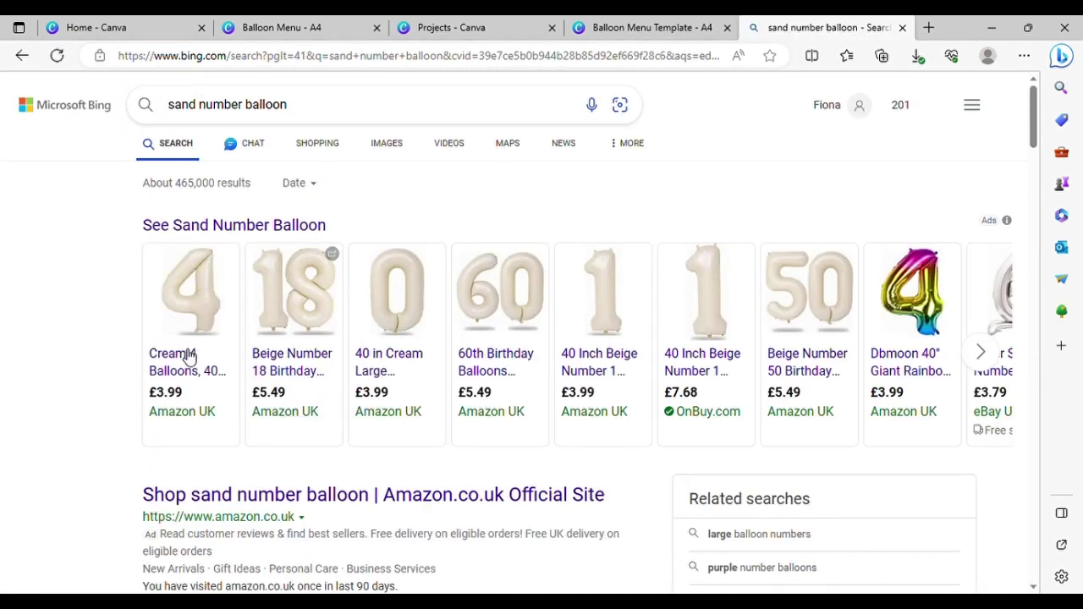
{"action": "left_click", "coordinate": [185, 360]}
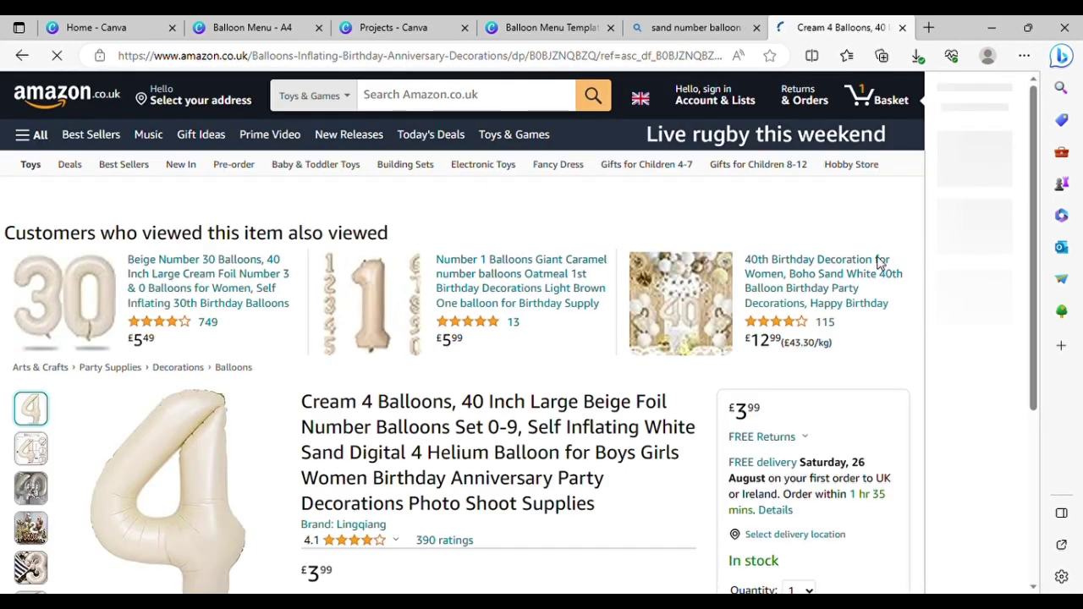
{"action": "mouse_move", "coordinate": [176, 446]}
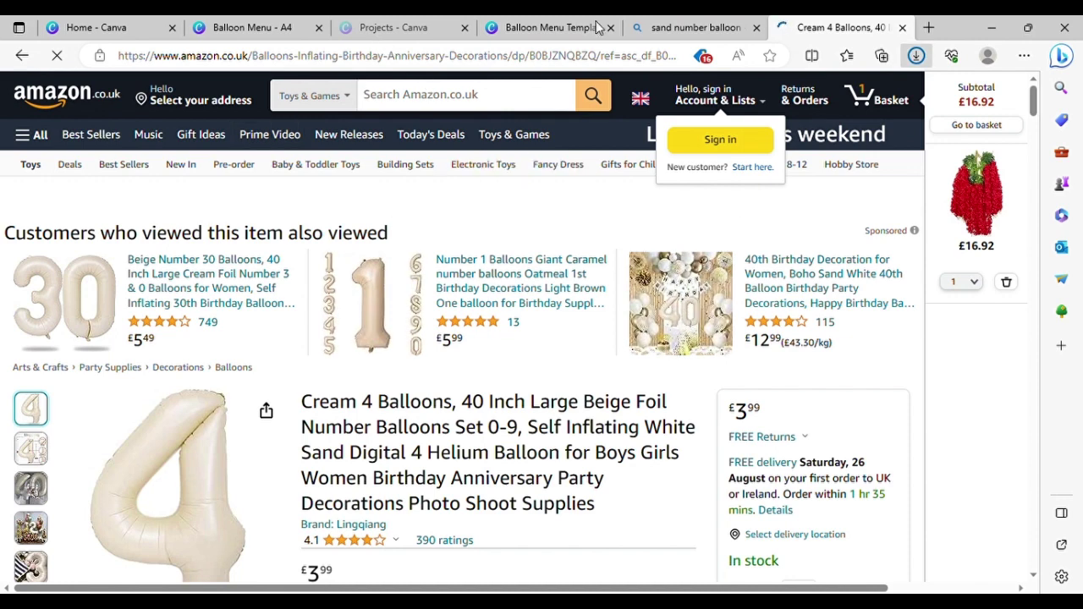
Return to the Balloon Menu design in Canva and upload the saved number 4 balloon image
{"action": "left_click", "coordinate": [536, 28]}
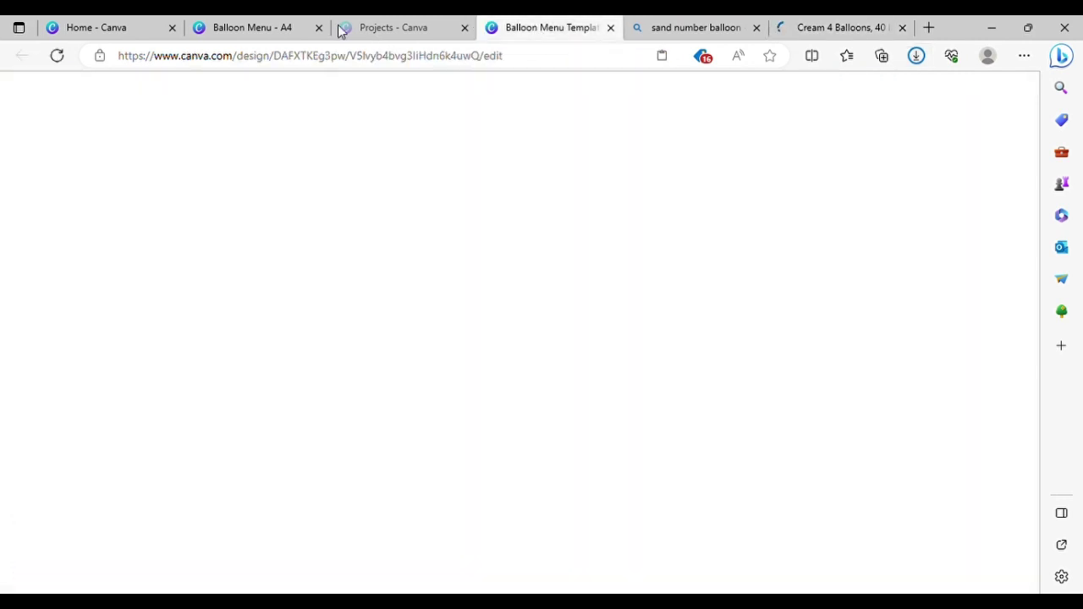
{"action": "left_click", "coordinate": [277, 32]}
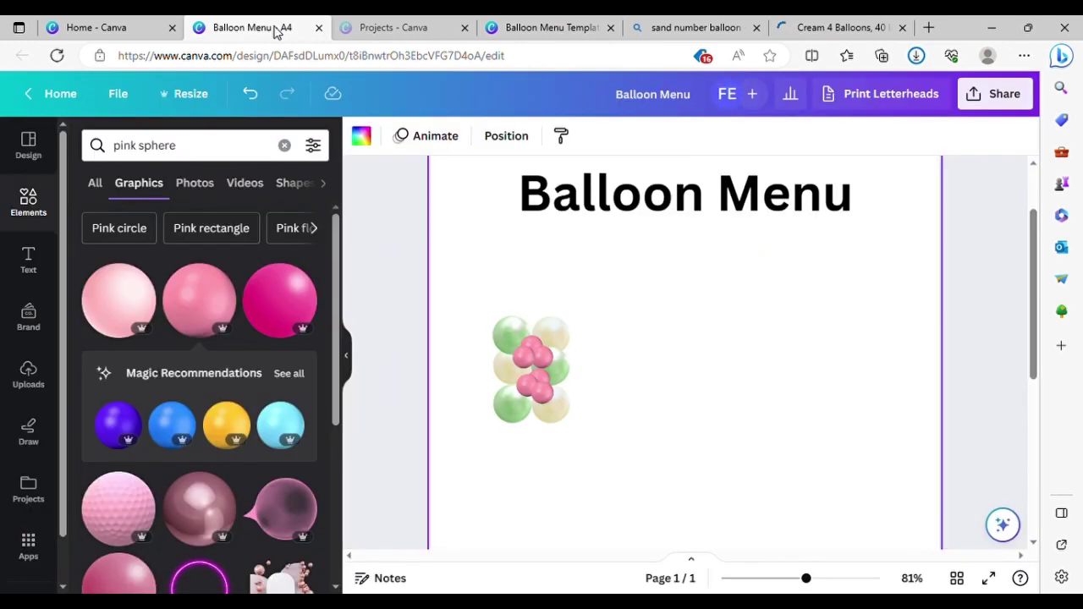
{"action": "left_click", "coordinate": [31, 383]}
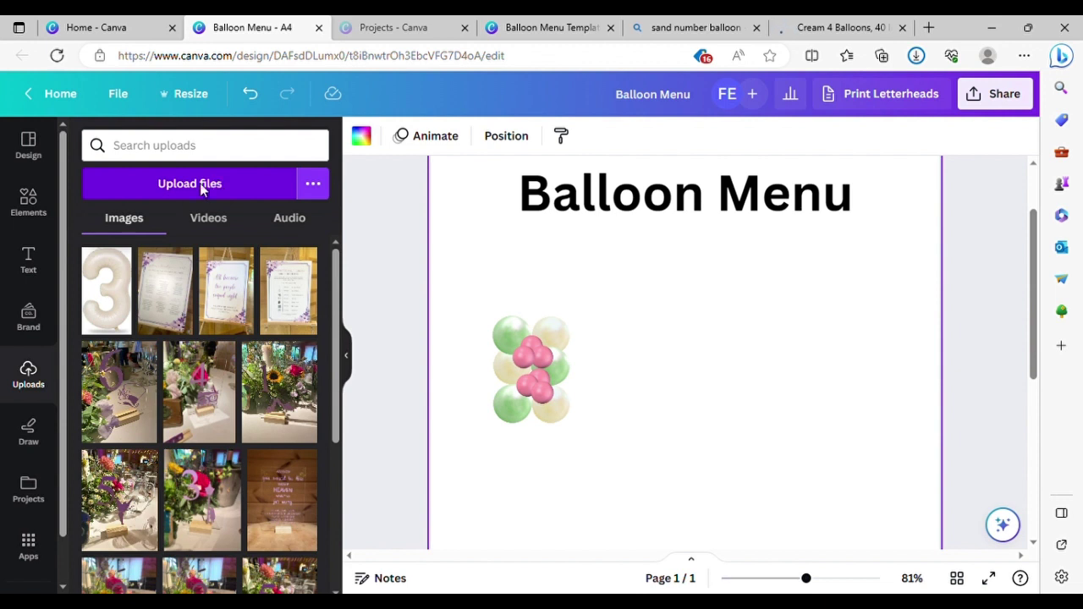
{"action": "left_click", "coordinate": [200, 185]}
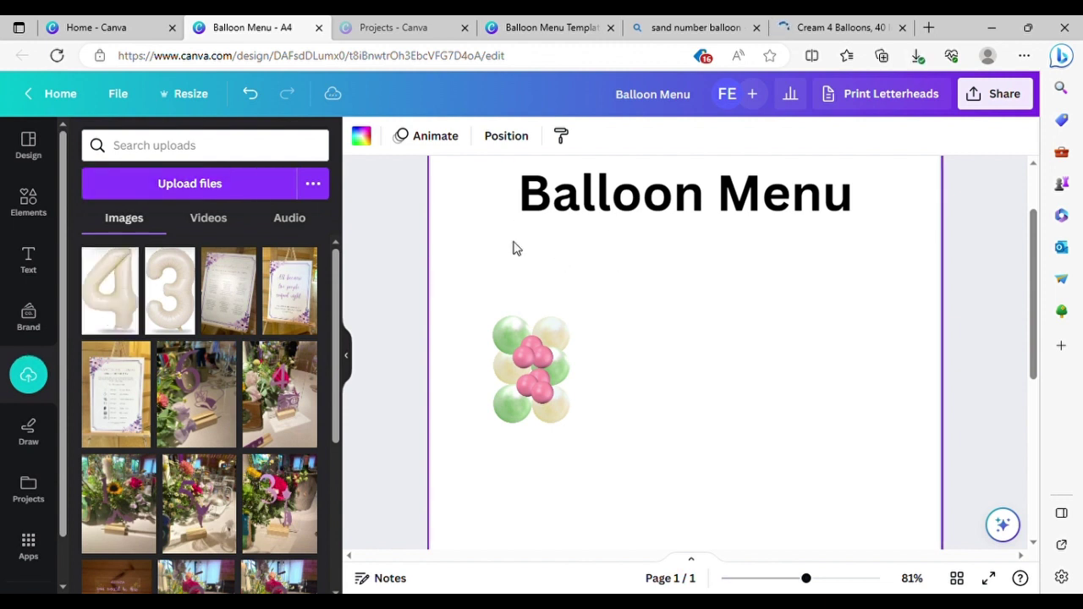
Set the page background to the light pink from the Brand Kit colour palette
{"action": "left_click", "coordinate": [362, 136]}
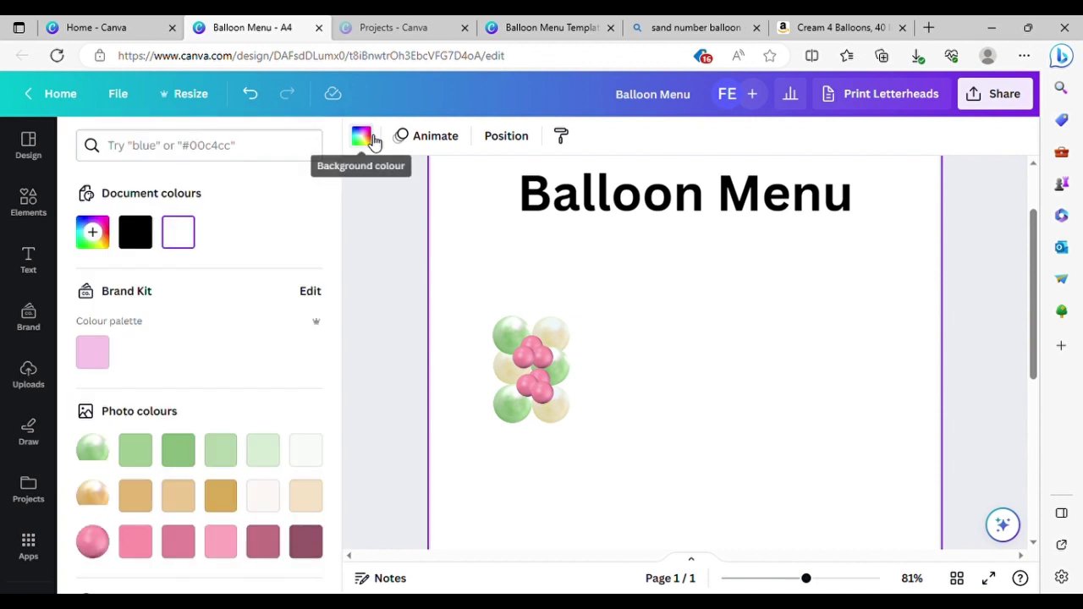
{"action": "left_click", "coordinate": [93, 350]}
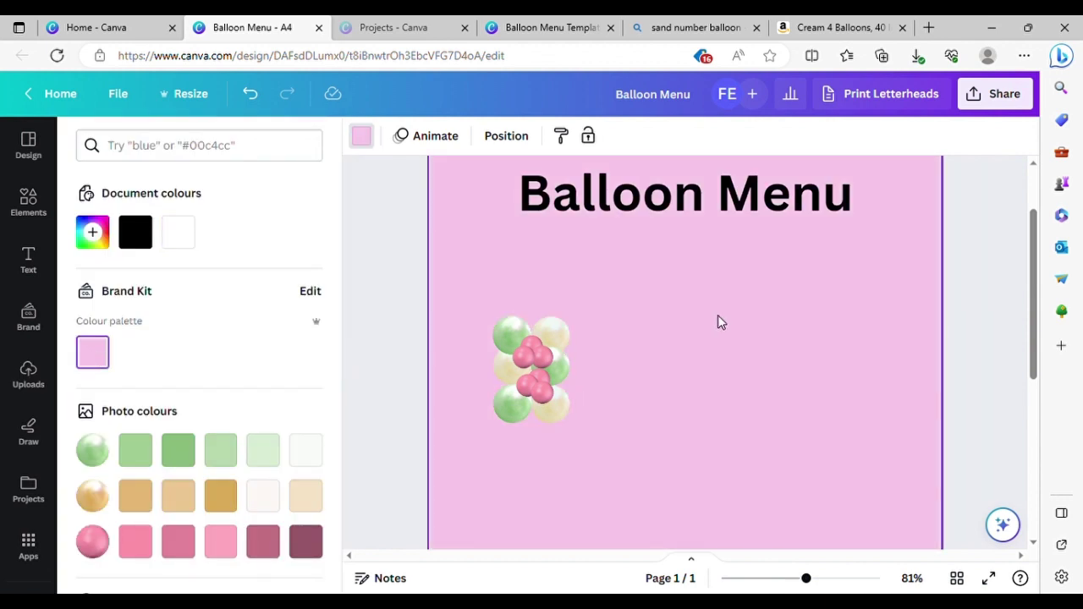
{"action": "left_click", "coordinate": [403, 252]}
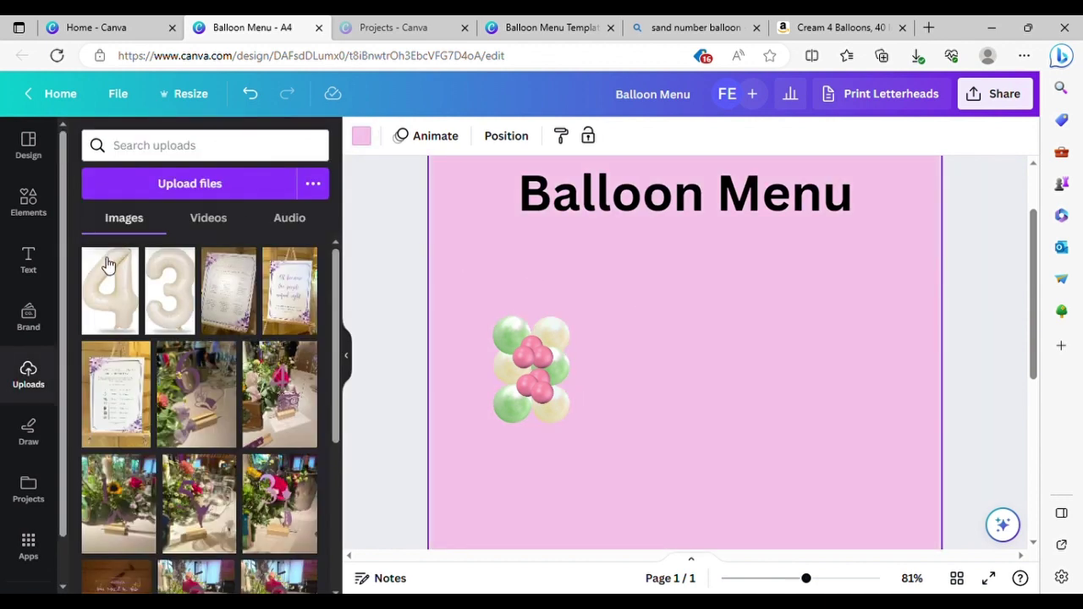
Place the uploaded number 4 balloon image on the page and remove its background
{"action": "left_click", "coordinate": [102, 288]}
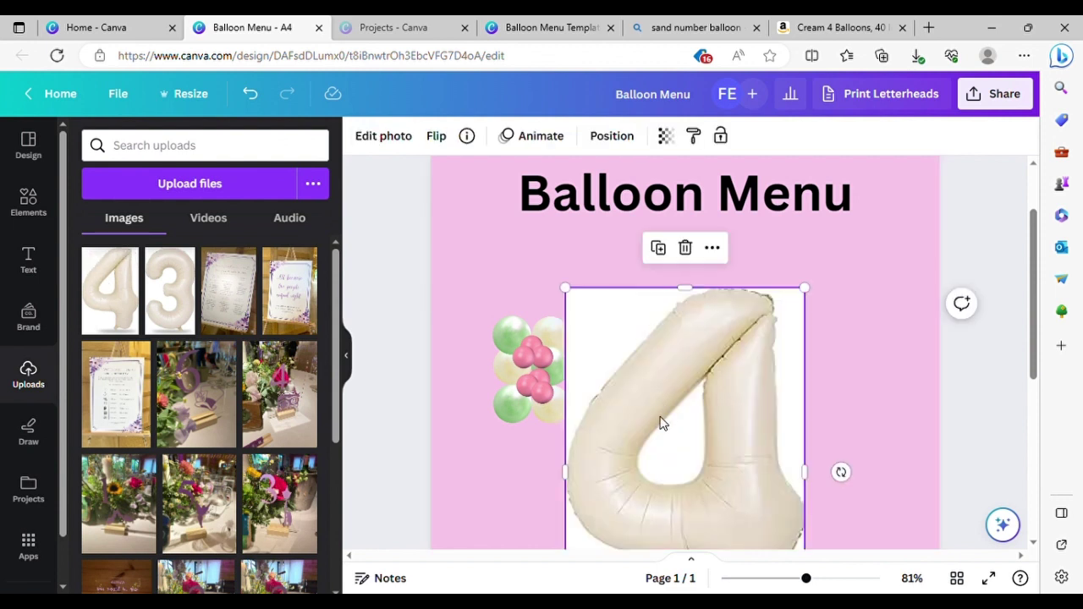
{"action": "left_click_drag", "start_coordinate": [724, 347], "coordinate": [792, 261]}
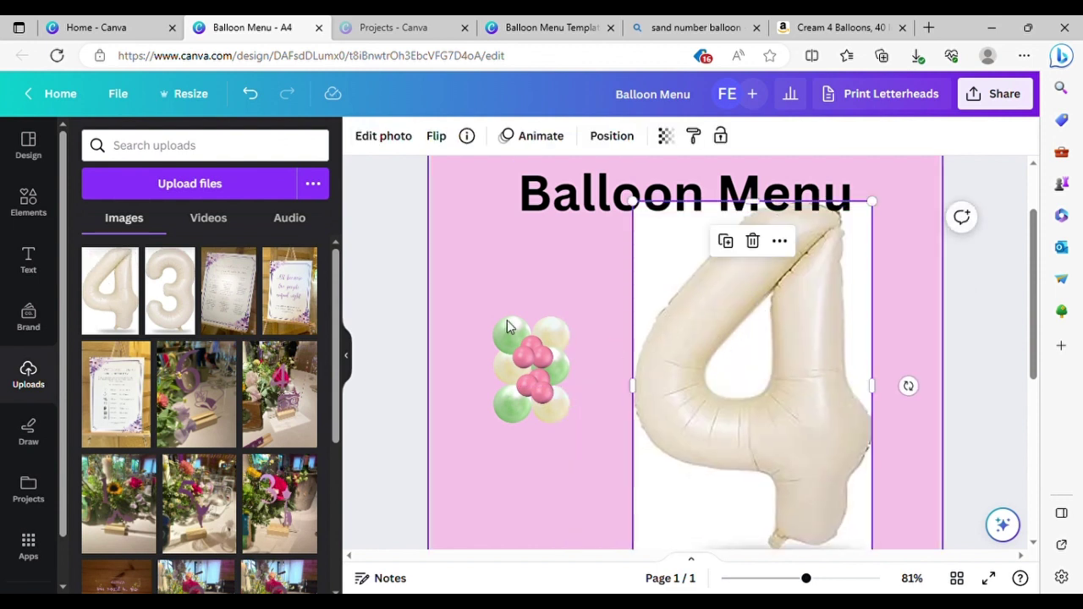
{"action": "left_click", "coordinate": [400, 138]}
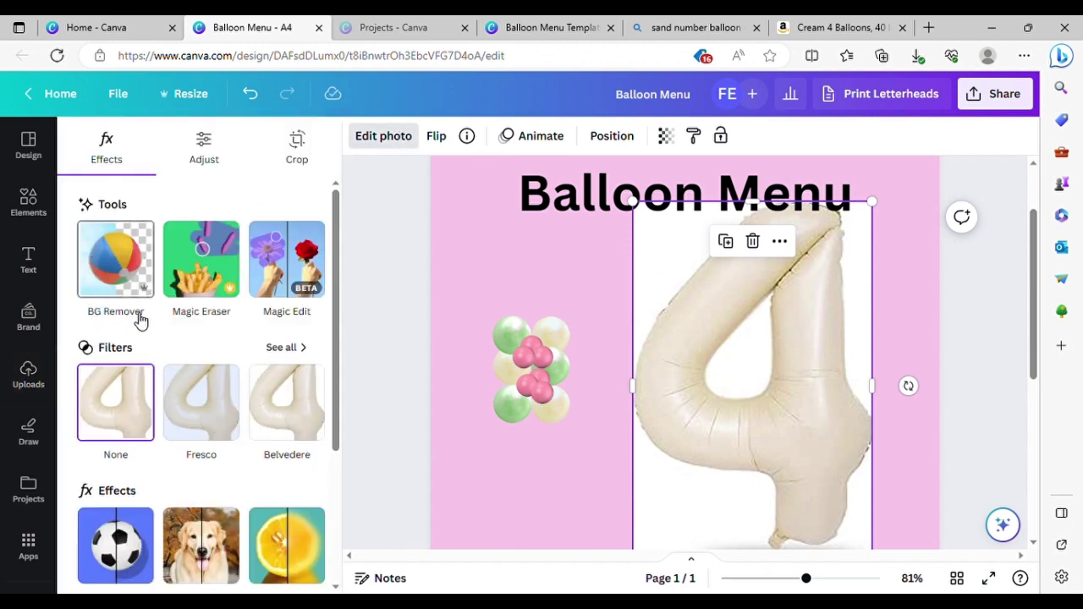
{"action": "left_click", "coordinate": [116, 275]}
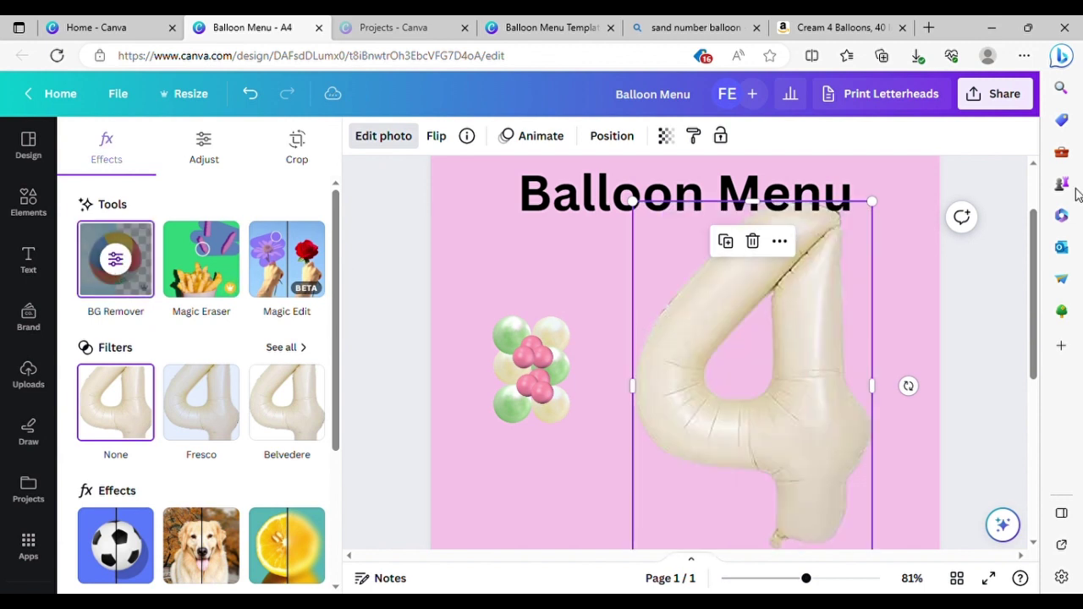
Shrink the number 4 balloon and stand it on top of the balloon stack
{"action": "left_click_drag", "start_coordinate": [872, 201], "coordinate": [719, 358]}
{"action": "left_click_drag", "start_coordinate": [689, 423], "coordinate": [530, 289]}
{"action": "mouse_move", "coordinate": [557, 250]}
{"action": "left_mouse_down"}
{"action": "mouse_move", "coordinate": [545, 273]}
{"action": "mouse_move", "coordinate": [548, 244]}
{"action": "left_mouse_up"}
{"action": "mouse_move", "coordinate": [532, 286]}
{"action": "left_mouse_down"}
{"action": "mouse_move", "coordinate": [548, 262]}
{"action": "mouse_move", "coordinate": [540, 268]}
{"action": "left_mouse_up"}
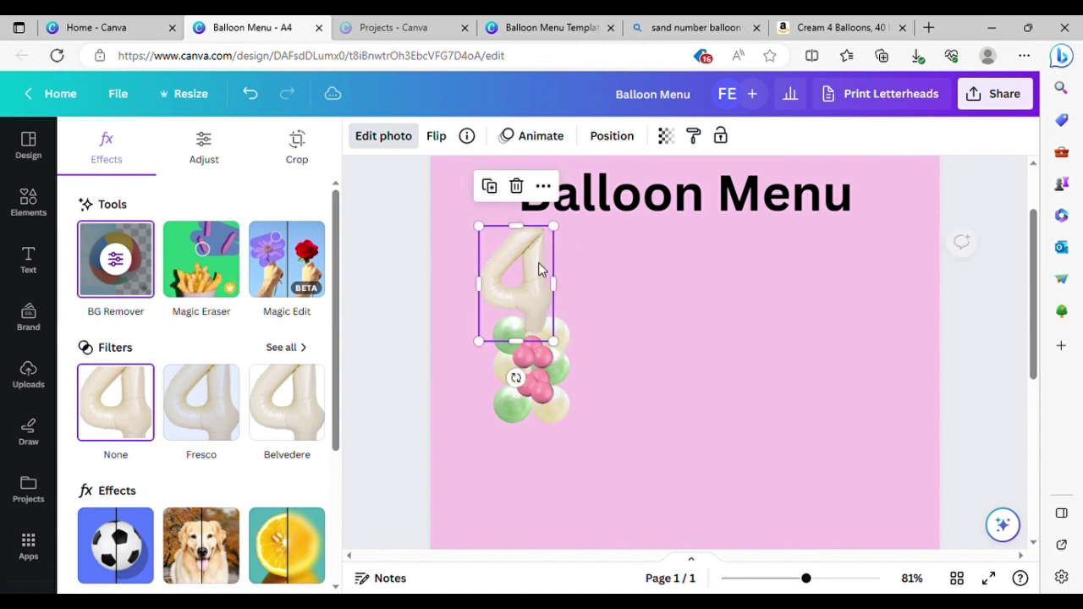
{"action": "left_click", "coordinate": [606, 307]}
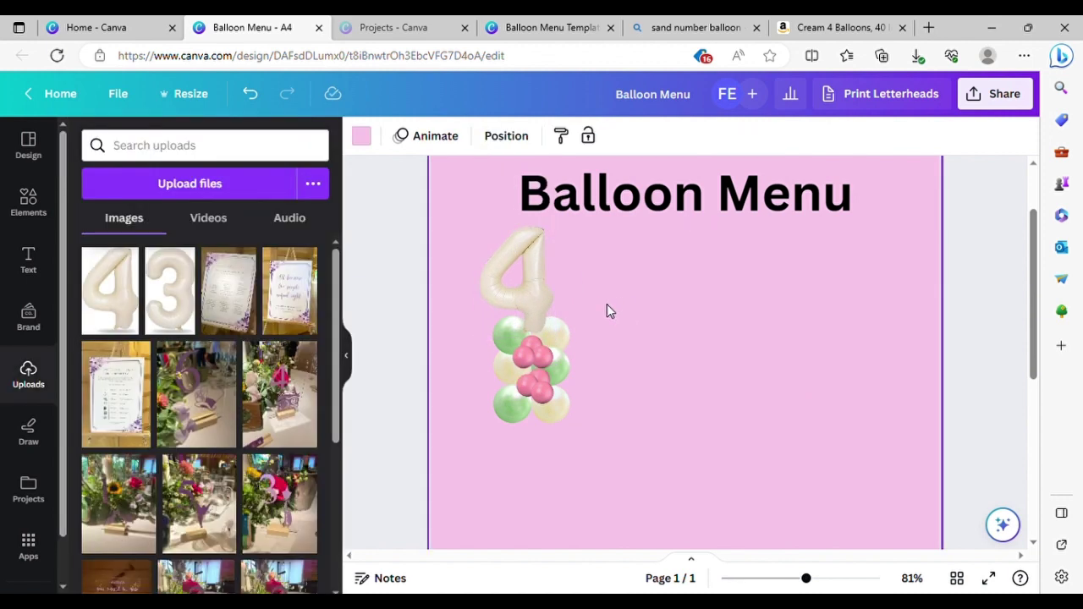
Search the elements for "gold bow" and add the large gold ribbon bow with two tails to the page
{"action": "left_click", "coordinate": [46, 202]}
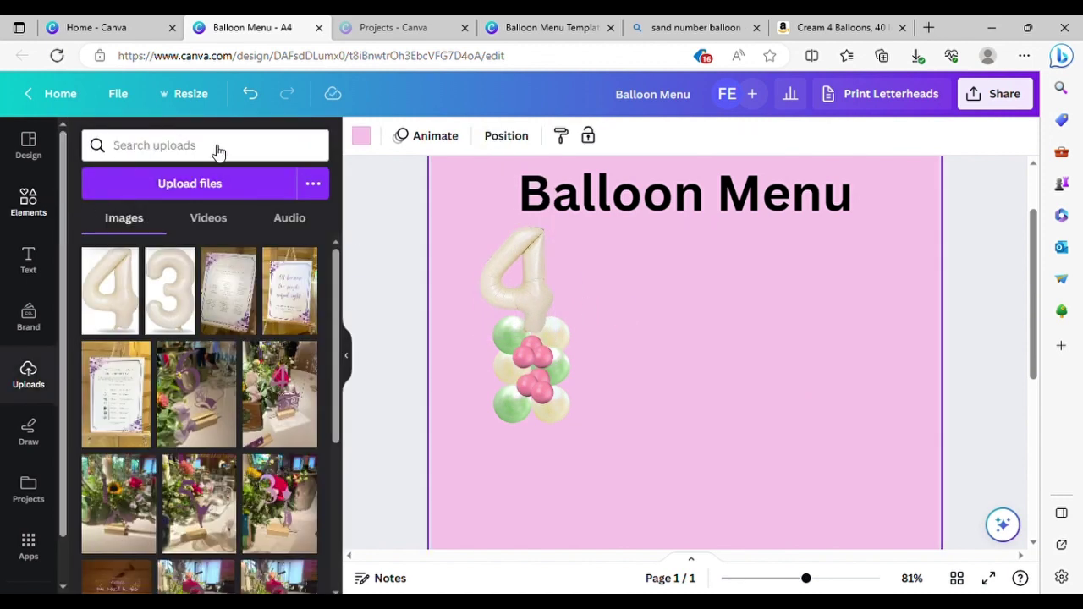
{"action": "left_click", "coordinate": [219, 154]}
{"action": "key", "text": "BackSpace"}
{"action": "key", "text": "BackSpace"}
{"action": "key", "text": "BackSpace"}
{"action": "key", "text": "BackSpace"}
{"action": "key", "text": "BackSpace"}
{"action": "key", "text": "BackSpace"}
{"action": "key", "text": "BackSpace"}
{"action": "key", "text": "BackSpace"}
{"action": "key", "text": "BackSpace"}
{"action": "key", "text": "BackSpace"}
{"action": "type", "text": "gold bow"}
{"action": "key", "text": "Return"}
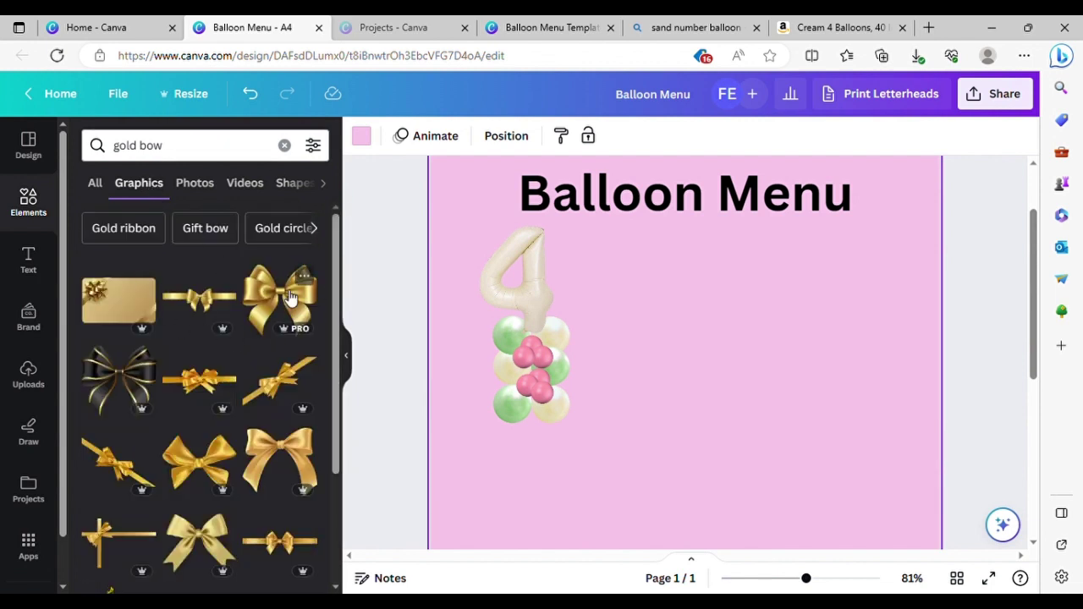
{"action": "left_click", "coordinate": [289, 298]}
Scale the gold bow down to a small accent and position it on the upper part of the number 4 balloon
{"action": "left_click_drag", "start_coordinate": [890, 275], "coordinate": [668, 496]}
{"action": "left_click_drag", "start_coordinate": [603, 514], "coordinate": [742, 245]}
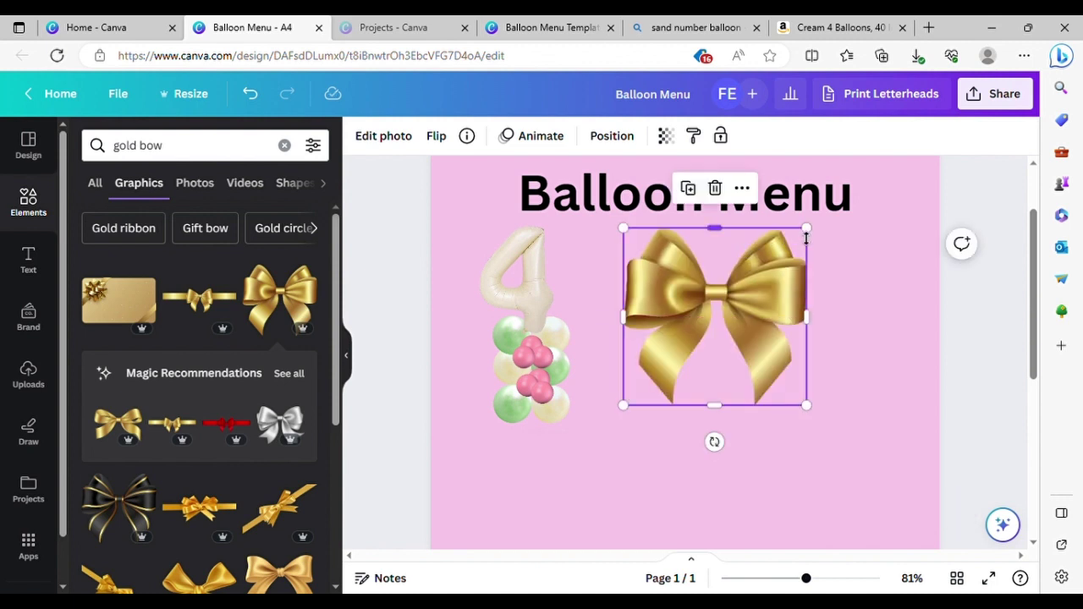
{"action": "left_click_drag", "start_coordinate": [810, 234], "coordinate": [545, 274]}
{"action": "left_click_drag", "start_coordinate": [543, 332], "coordinate": [551, 314]}
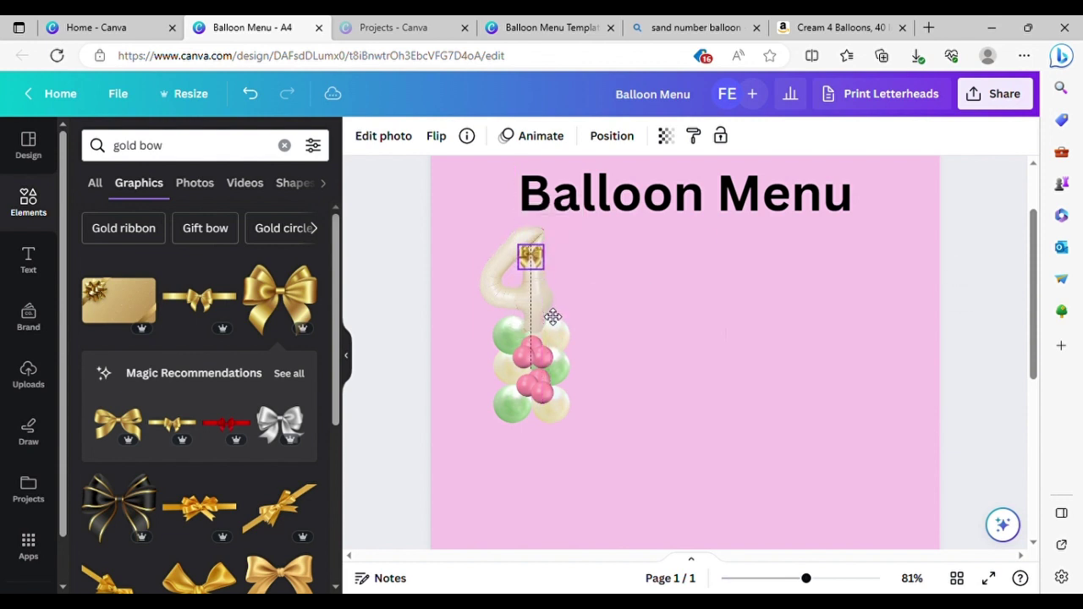
{"action": "left_click", "coordinate": [622, 301]}
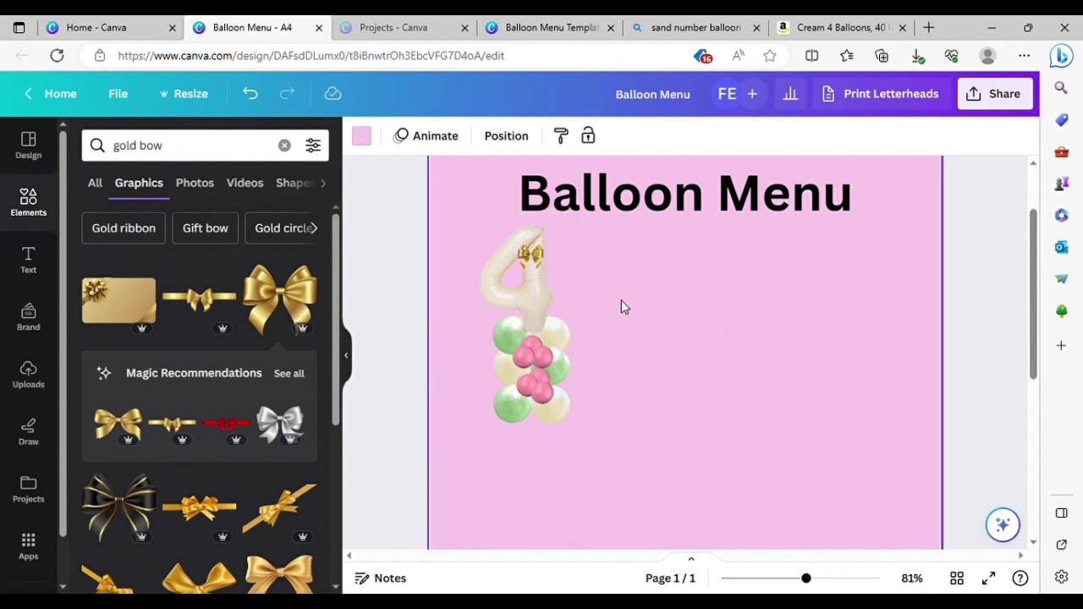
{"action": "left_click_drag", "start_coordinate": [581, 453], "coordinate": [467, 251]}
{"action": "left_click", "coordinate": [676, 351]}
Search the elements for "easel"
{"action": "left_click", "coordinate": [194, 160]}
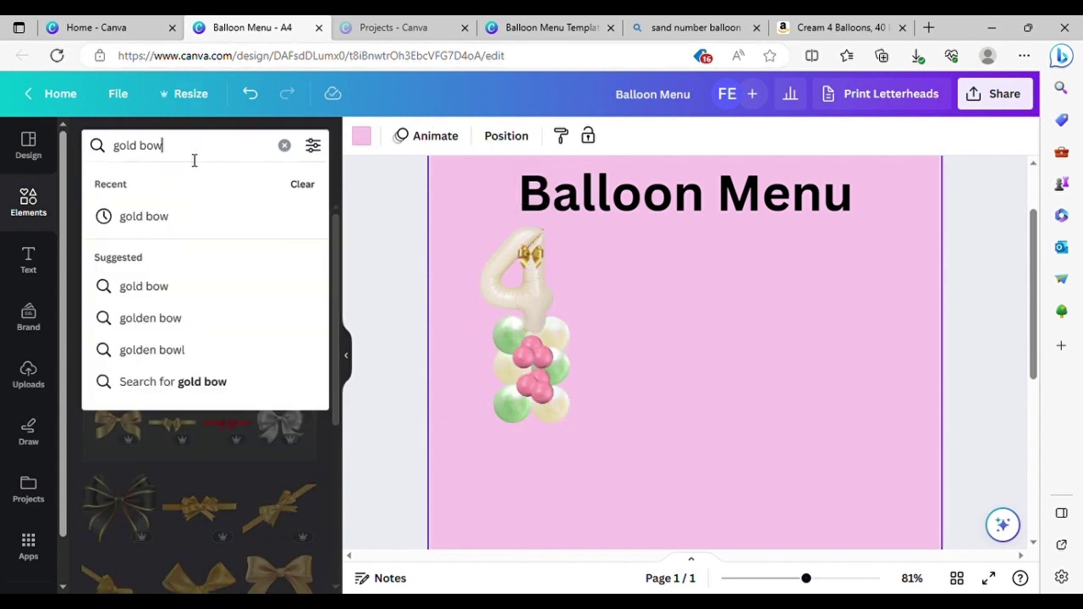
{"action": "key", "text": "BackSpace"}
{"action": "key", "text": "BackSpace"}
{"action": "key", "text": "BackSpace"}
{"action": "key", "text": "BackSpace"}
{"action": "key", "text": "BackSpace"}
{"action": "key", "text": "BackSpace"}
{"action": "key", "text": "BackSpace"}
{"action": "key", "text": "BackSpace"}
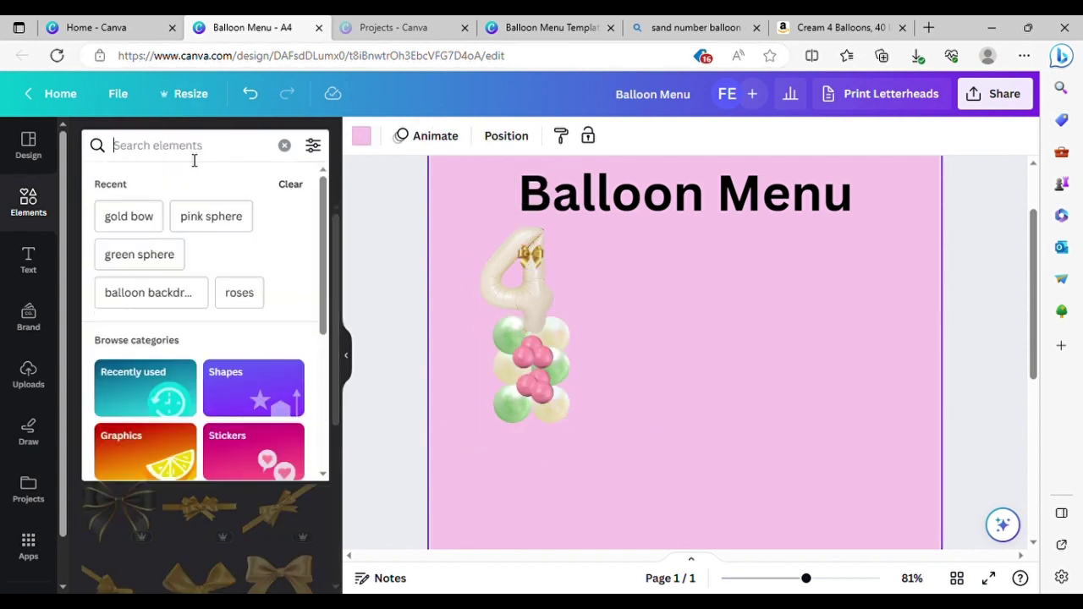
{"action": "type", "text": "easel"}
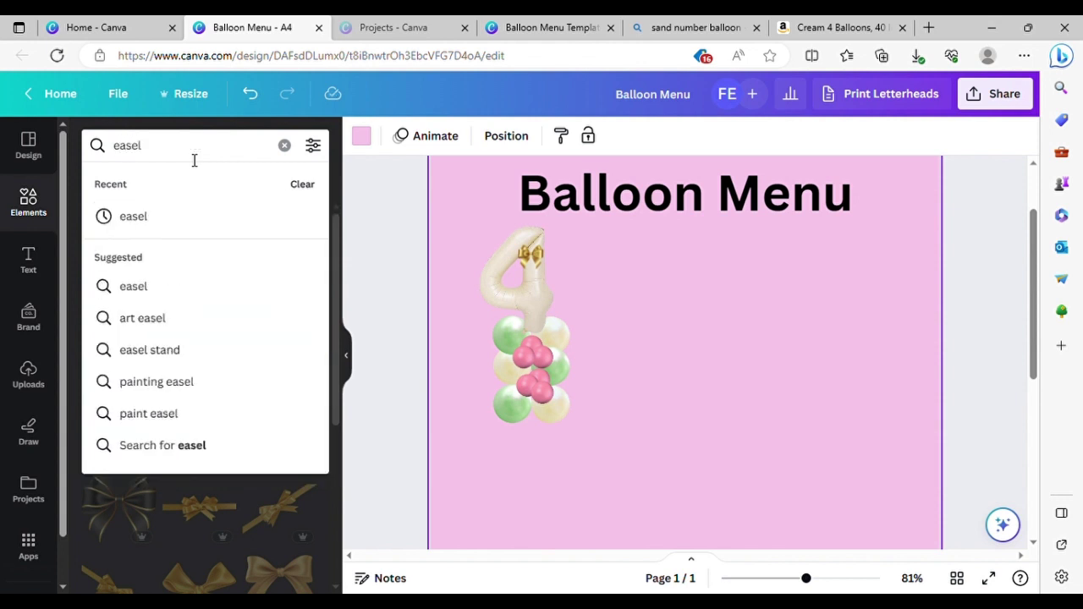
{"action": "key", "text": "Return"}
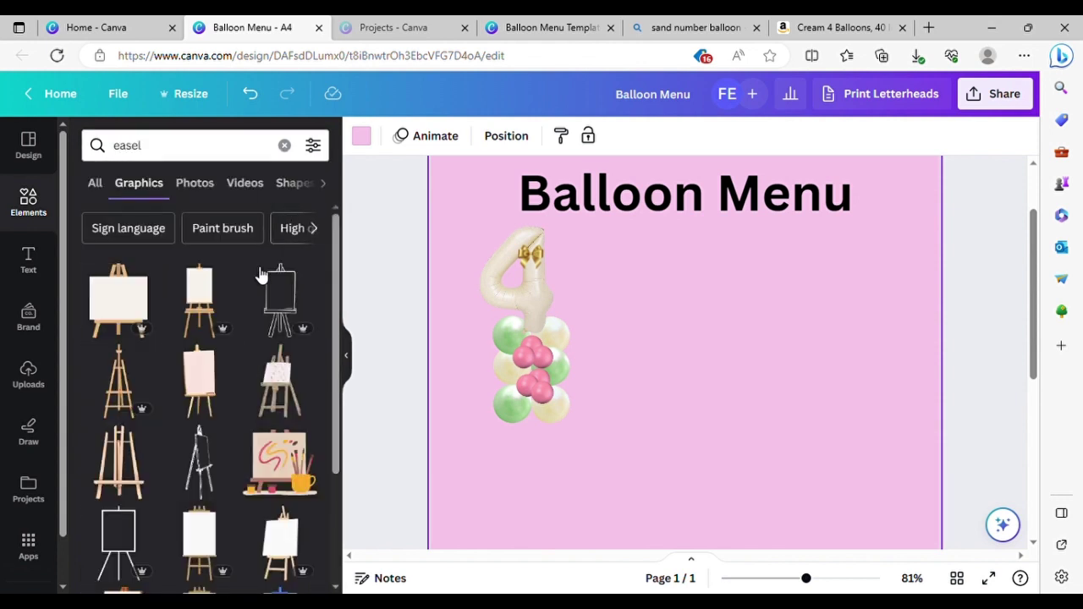
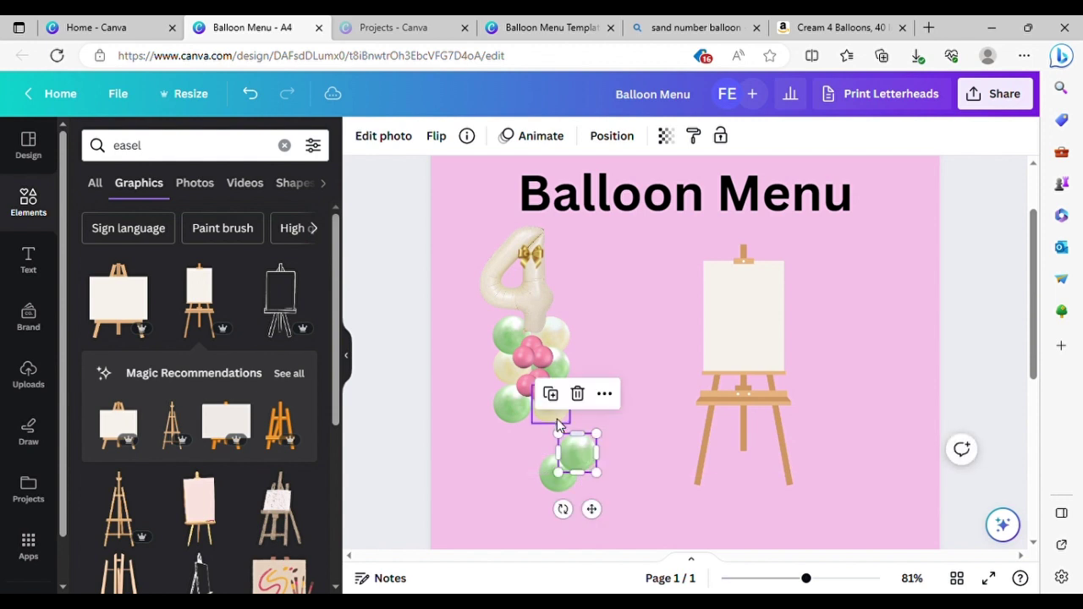
Complete the green balloon cluster below the stack with two more full-size copies and a smaller one in the centre
{"action": "left_click", "coordinate": [551, 391]}
{"action": "left_click_drag", "start_coordinate": [643, 502], "coordinate": [565, 492]}
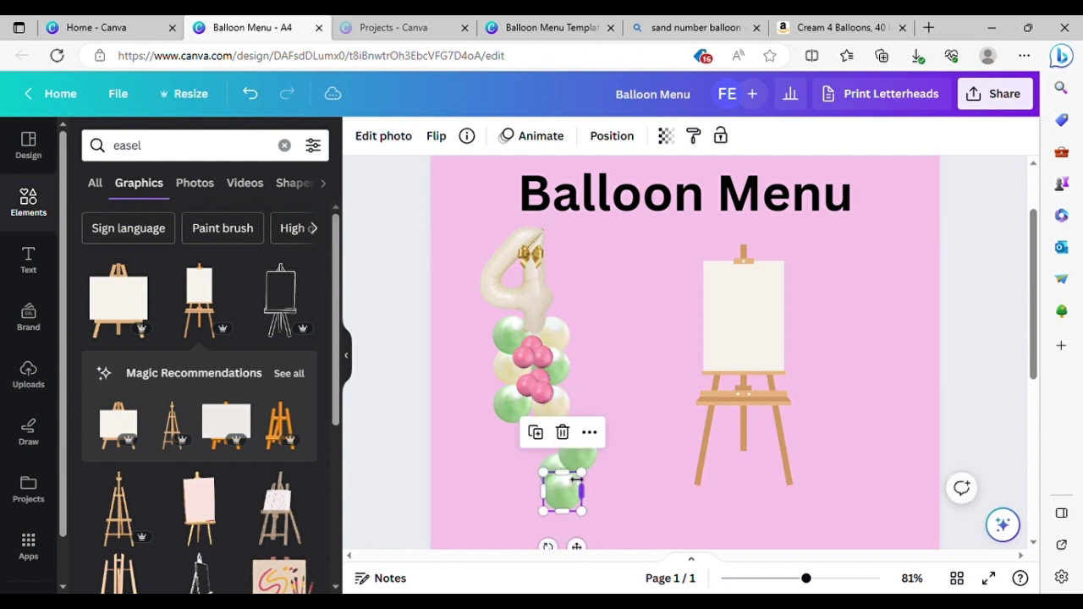
{"action": "left_click", "coordinate": [538, 431]}
{"action": "left_click_drag", "start_coordinate": [548, 538], "coordinate": [580, 476]}
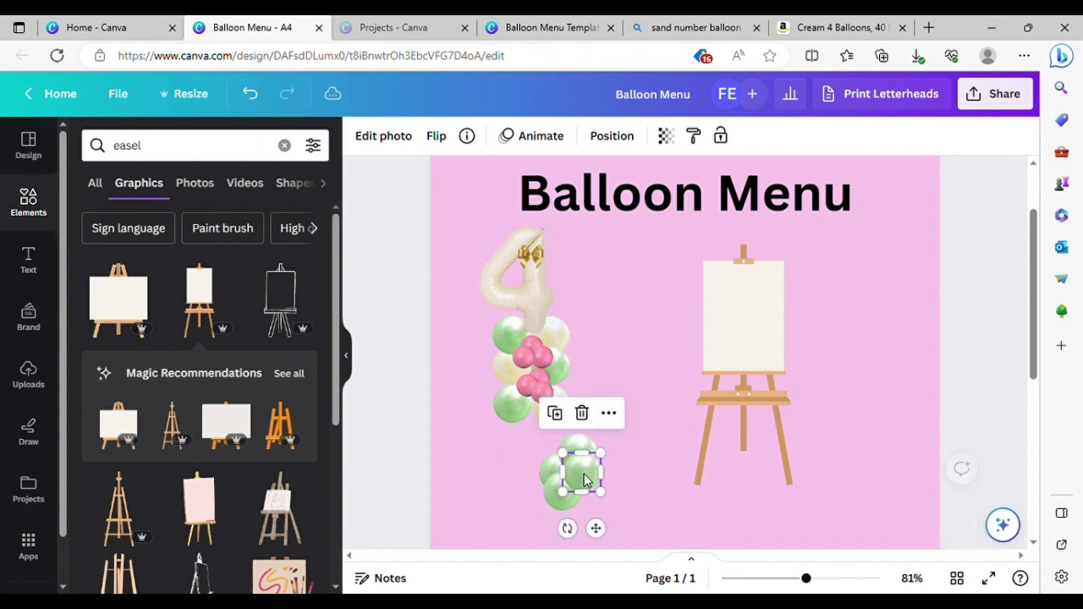
{"action": "left_click", "coordinate": [560, 414]}
{"action": "left_click_drag", "start_coordinate": [618, 436], "coordinate": [599, 454]}
{"action": "left_click_drag", "start_coordinate": [610, 509], "coordinate": [578, 519]}
{"action": "left_click", "coordinate": [639, 507]}
Build a matching cream cluster beside the green one from copies of the stack's cream balloon, with a small balloon in the centre
{"action": "left_click", "coordinate": [552, 407]}
{"action": "left_click", "coordinate": [525, 345]}
{"action": "left_click_drag", "start_coordinate": [574, 414], "coordinate": [675, 502]}
{"action": "scroll", "coordinate": [674, 502], "scroll_direction": "down", "scroll_amount": 3}
{"action": "left_click", "coordinate": [632, 334]}
{"action": "left_click_drag", "start_coordinate": [769, 480], "coordinate": [714, 395]}
{"action": "left_click", "coordinate": [649, 314]}
{"action": "left_click", "coordinate": [638, 352]}
{"action": "left_click", "coordinate": [658, 341]}
{"action": "left_click_drag", "start_coordinate": [711, 444], "coordinate": [675, 411]}
{"action": "left_click", "coordinate": [654, 344]}
{"action": "left_click", "coordinate": [607, 310]}
Build a pink cluster below the green one from copies of the pink balloon enlarged to about 1.5 × 1.5, with a small centre balloon
{"action": "left_click", "coordinate": [520, 242]}
{"action": "key", "text": "ctrl+d"}
{"action": "left_click_drag", "start_coordinate": [533, 261], "coordinate": [552, 446]}
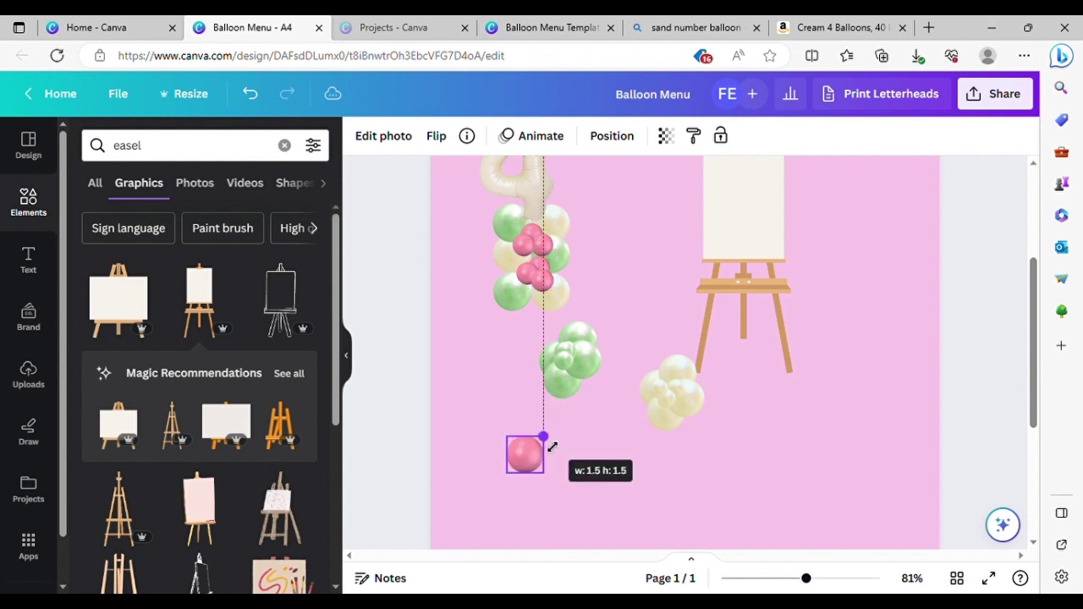
{"action": "left_click", "coordinate": [499, 409]}
{"action": "left_click", "coordinate": [497, 407]}
{"action": "left_click_drag", "start_coordinate": [509, 481], "coordinate": [544, 485]}
{"action": "left_click", "coordinate": [527, 399]}
{"action": "left_click", "coordinate": [508, 415]}
{"action": "left_click_drag", "start_coordinate": [534, 548], "coordinate": [541, 515]}
{"action": "left_click_drag", "start_coordinate": [542, 439], "coordinate": [527, 455]}
{"action": "left_click_drag", "start_coordinate": [531, 513], "coordinate": [548, 503]}
{"action": "left_click", "coordinate": [510, 410]}
{"action": "left_click", "coordinate": [503, 410]}
{"action": "left_click", "coordinate": [636, 476]}
Duplicate the whole pink and cream clusters and set the copies aside below the easel
{"action": "left_click_drag", "start_coordinate": [614, 491], "coordinate": [508, 430]}
{"action": "left_click", "coordinate": [530, 387]}
{"action": "left_click_drag", "start_coordinate": [546, 470], "coordinate": [825, 492]}
{"action": "left_click_drag", "start_coordinate": [628, 430], "coordinate": [702, 428]}
{"action": "left_click", "coordinate": [653, 353]}
{"action": "left_click_drag", "start_coordinate": [673, 394], "coordinate": [771, 415]}
{"action": "left_click", "coordinate": [658, 398]}
Start a garland on the easel's left side with a green cluster copy at the base, then pink and a rotated cream cluster above
{"action": "left_click_drag", "start_coordinate": [530, 336], "coordinate": [716, 355]}
{"action": "left_click", "coordinate": [574, 288]}
{"action": "left_click_drag", "start_coordinate": [725, 428], "coordinate": [691, 407]}
{"action": "left_click_drag", "start_coordinate": [577, 469], "coordinate": [696, 303]}
{"action": "left_click", "coordinate": [646, 440]}
{"action": "left_click_drag", "start_coordinate": [661, 470], "coordinate": [689, 249]}
{"action": "left_click_drag", "start_coordinate": [689, 339], "coordinate": [713, 405]}
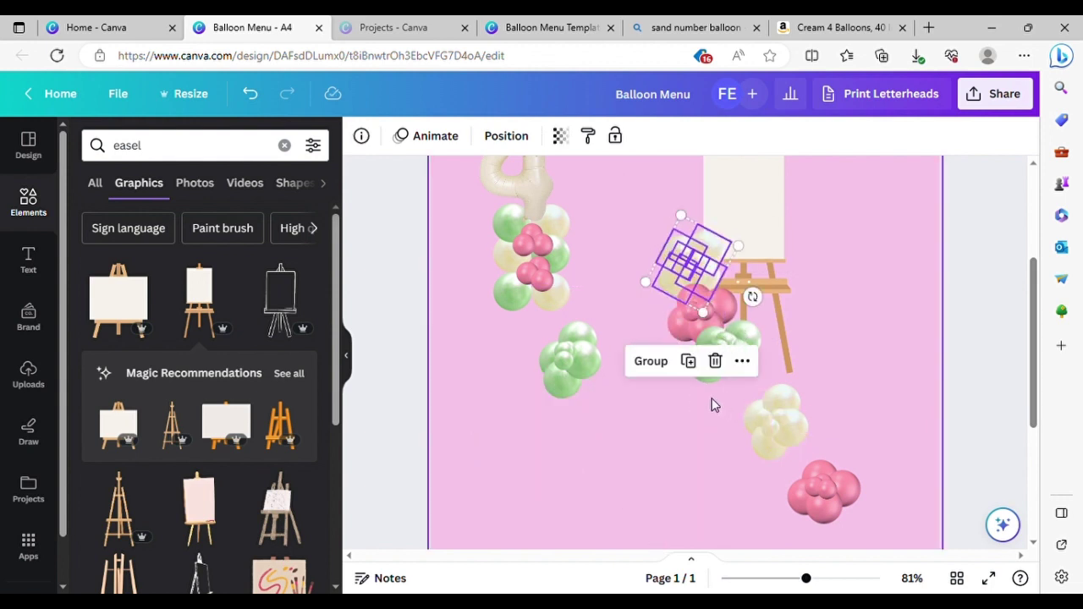
Extend the garland up the easel's left side with another pink cluster and a green cluster above it, adjusting their rotation
{"action": "left_click", "coordinate": [839, 486]}
{"action": "left_click_drag", "start_coordinate": [839, 486], "coordinate": [675, 218]}
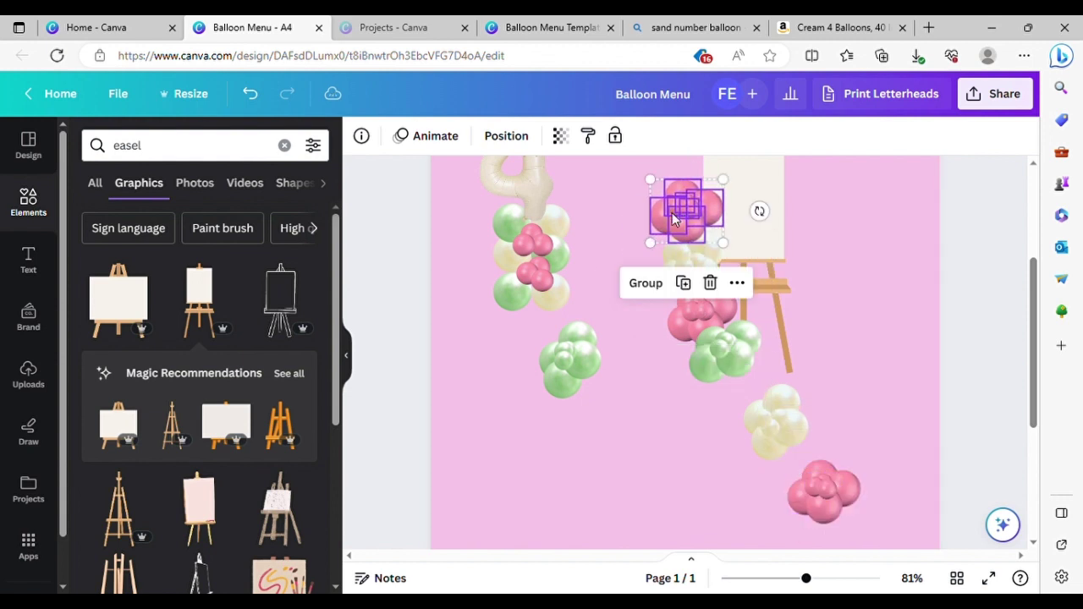
{"action": "left_click_drag", "start_coordinate": [763, 222], "coordinate": [759, 235]}
{"action": "left_click_drag", "start_coordinate": [564, 359], "coordinate": [849, 249]}
{"action": "scroll", "coordinate": [1033, 309], "scroll_direction": "up", "scroll_amount": 3}
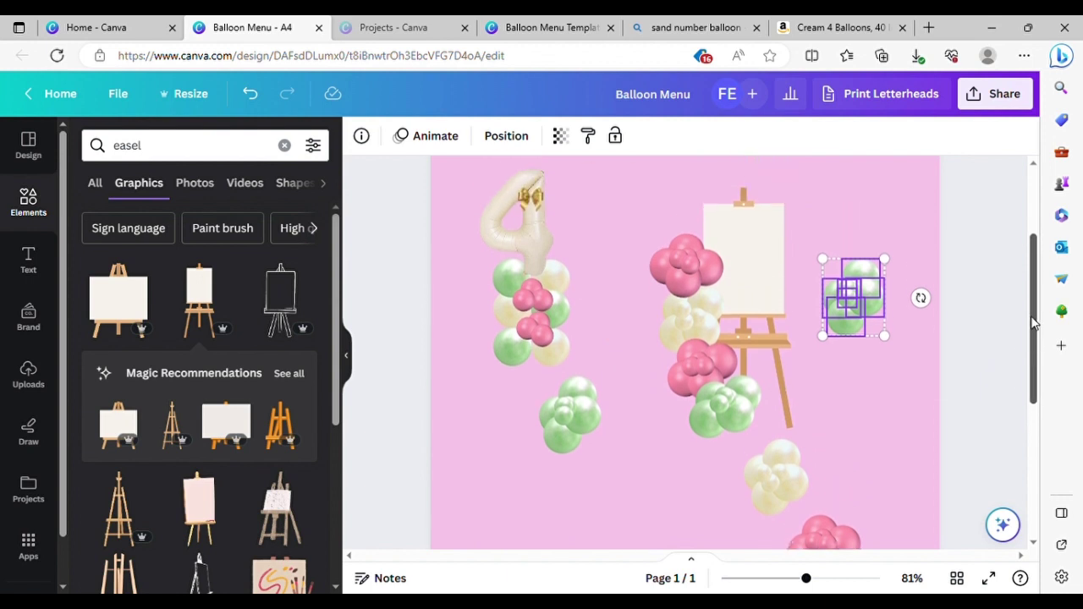
{"action": "left_click_drag", "start_coordinate": [855, 330], "coordinate": [689, 251]}
{"action": "left_click_drag", "start_coordinate": [758, 248], "coordinate": [740, 278]}
Add a rotated cream cluster at the easel's upper left corner and another cream cluster at the garland's lower left end
{"action": "left_click_drag", "start_coordinate": [730, 479], "coordinate": [717, 219]}
{"action": "left_click", "coordinate": [779, 431]}
{"action": "left_click_drag", "start_coordinate": [789, 224], "coordinate": [793, 193]}
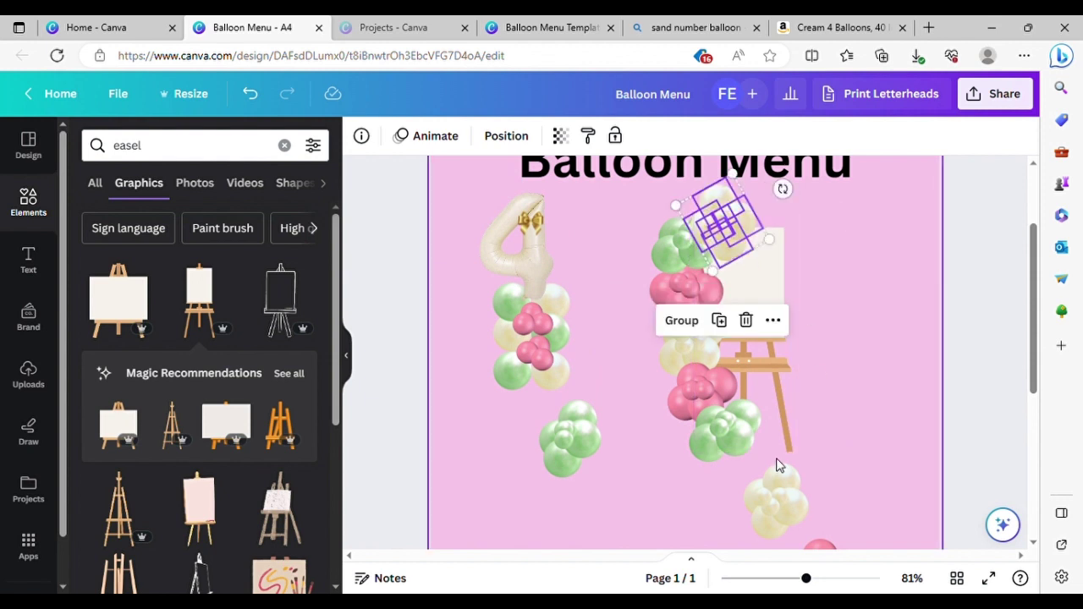
{"action": "scroll", "coordinate": [1015, 338], "scroll_direction": "down", "scroll_amount": 2}
{"action": "left_click", "coordinate": [766, 440]}
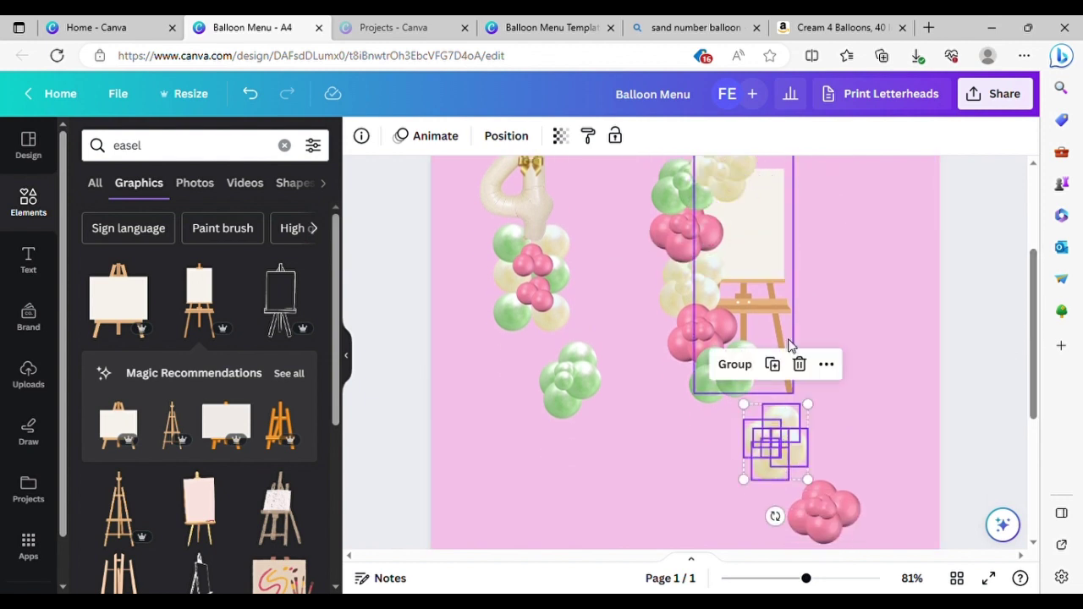
{"action": "left_click_drag", "start_coordinate": [768, 433], "coordinate": [652, 352]}
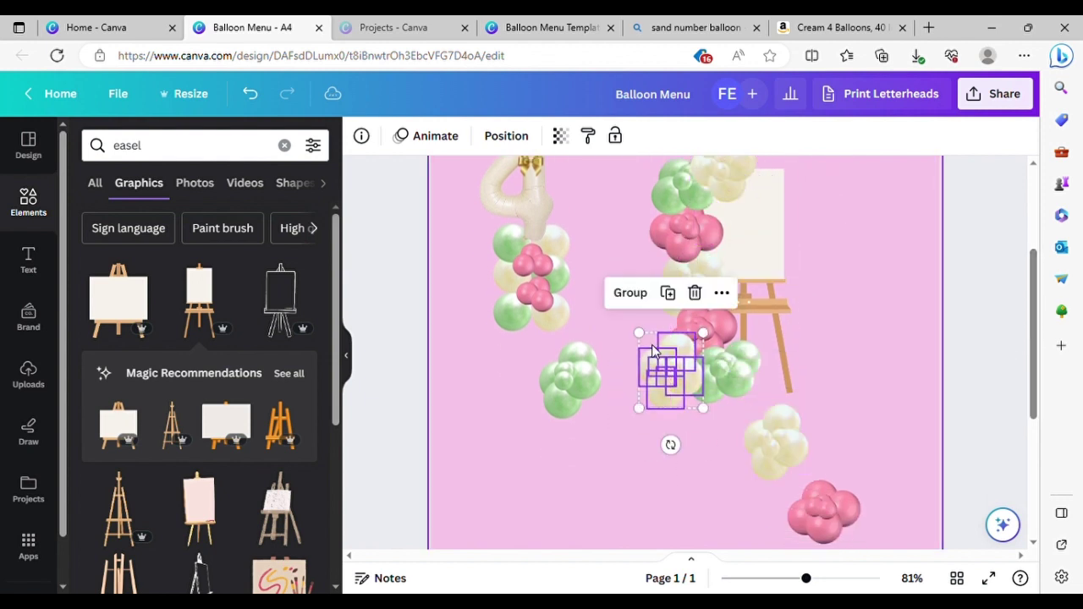
{"action": "left_click", "coordinate": [854, 409]}
Enlarge one cream balloon and one green balloon at the base of the easel garland
{"action": "left_click", "coordinate": [684, 386]}
{"action": "left_click_drag", "start_coordinate": [705, 397], "coordinate": [730, 422]}
{"action": "left_click", "coordinate": [752, 354]}
{"action": "left_click_drag", "start_coordinate": [777, 364], "coordinate": [815, 344]}
{"action": "left_click", "coordinate": [835, 369]}
{"action": "scroll", "coordinate": [846, 373], "scroll_direction": "up", "scroll_amount": 1}
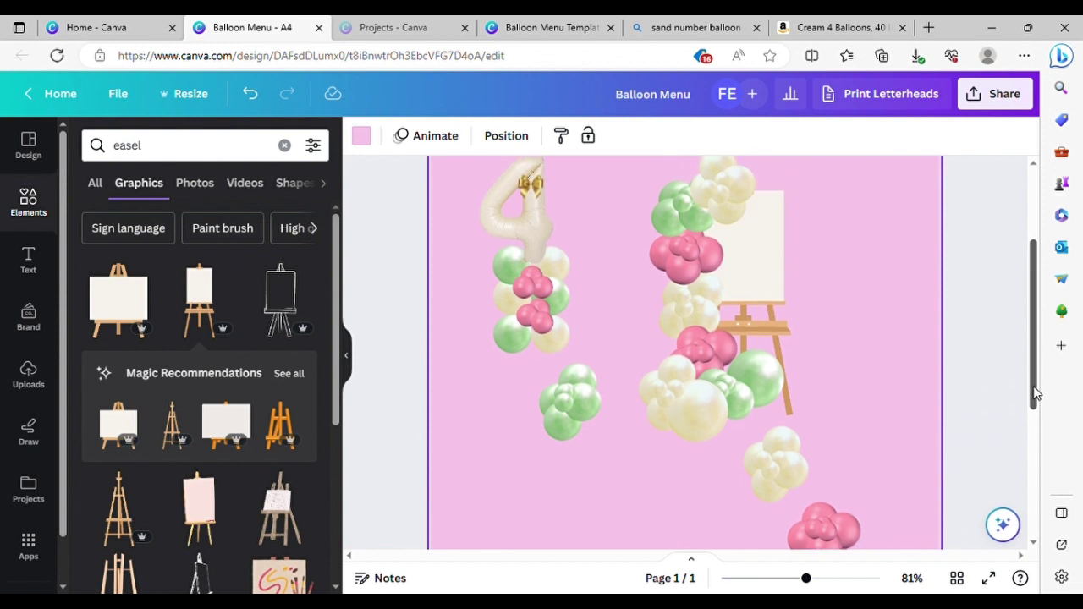
Duplicate a balloon of the lower pink cluster and place the copy at the cluster's left edge
{"action": "left_click", "coordinate": [714, 361]}
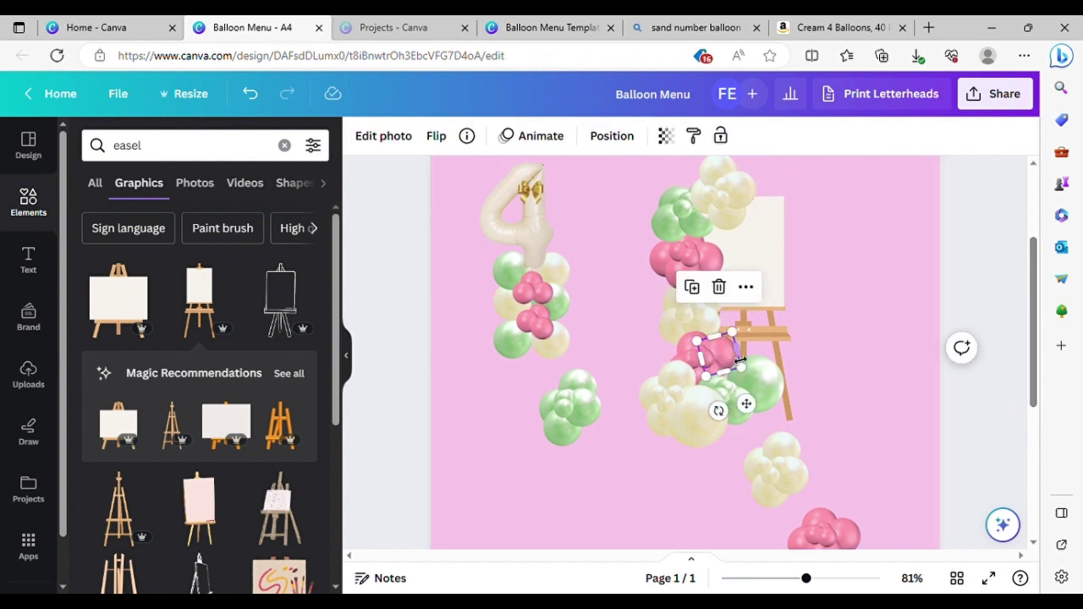
{"action": "left_click", "coordinate": [692, 289]}
{"action": "left_click_drag", "start_coordinate": [754, 411], "coordinate": [705, 412]}
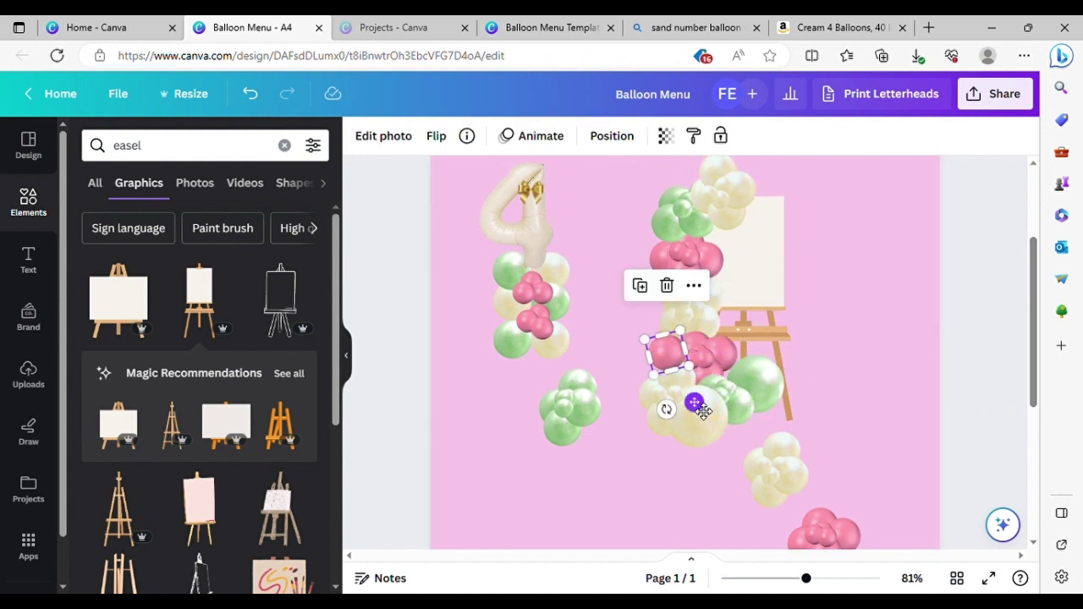
{"action": "left_click", "coordinate": [882, 236]}
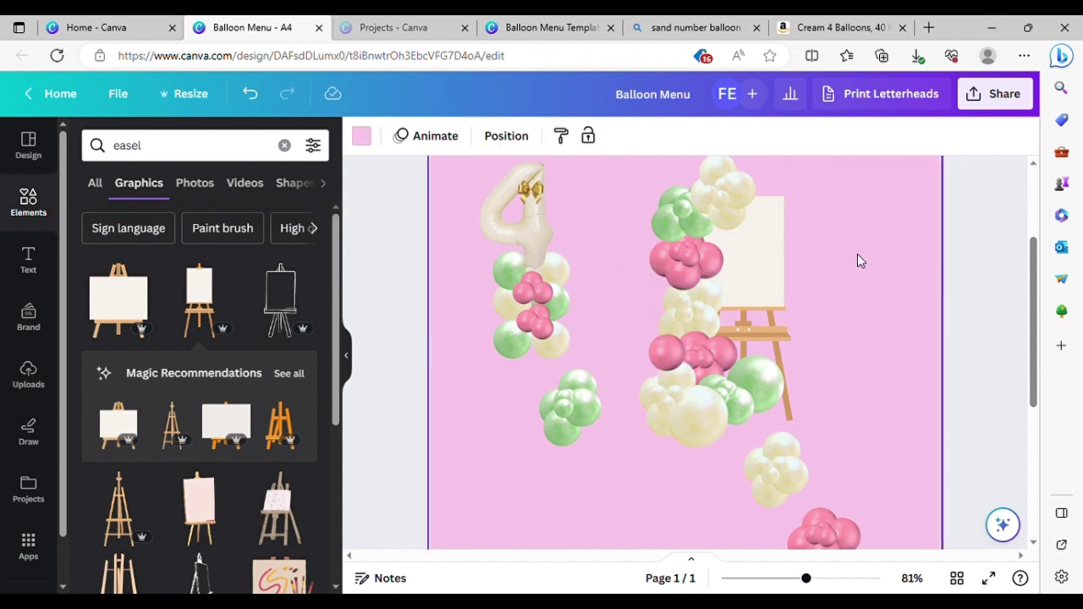
Search the elements for "flowers" and add the wide pink rose garland with green leaves to the page
{"action": "left_click", "coordinate": [145, 145]}
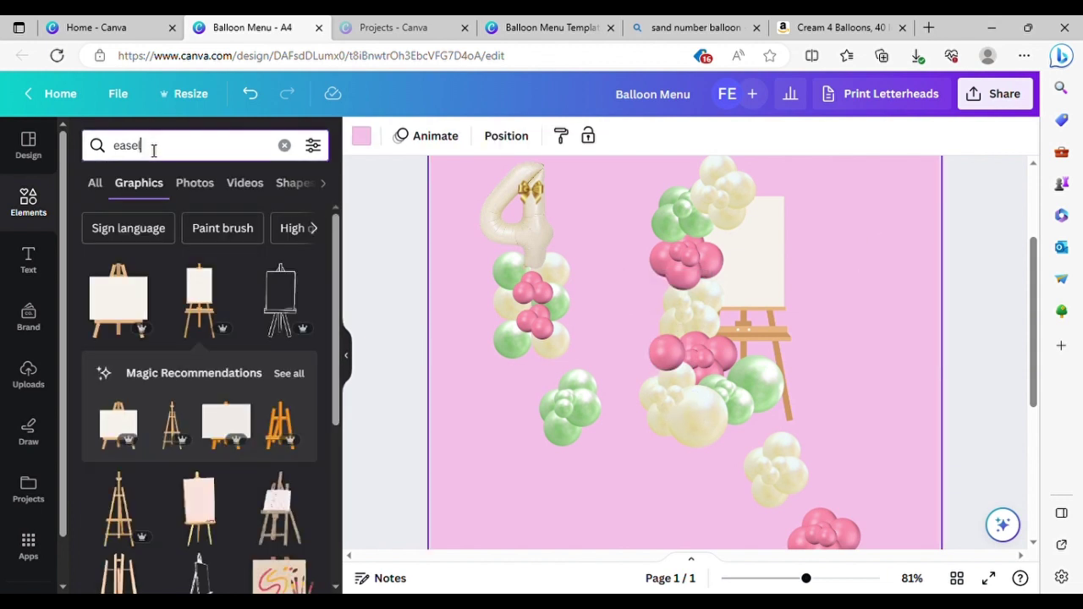
{"action": "key", "text": "BackSpace"}
{"action": "key", "text": "BackSpace"}
{"action": "key", "text": "BackSpace"}
{"action": "key", "text": "BackSpace"}
{"action": "key", "text": "BackSpace"}
{"action": "type", "text": "flowers"}
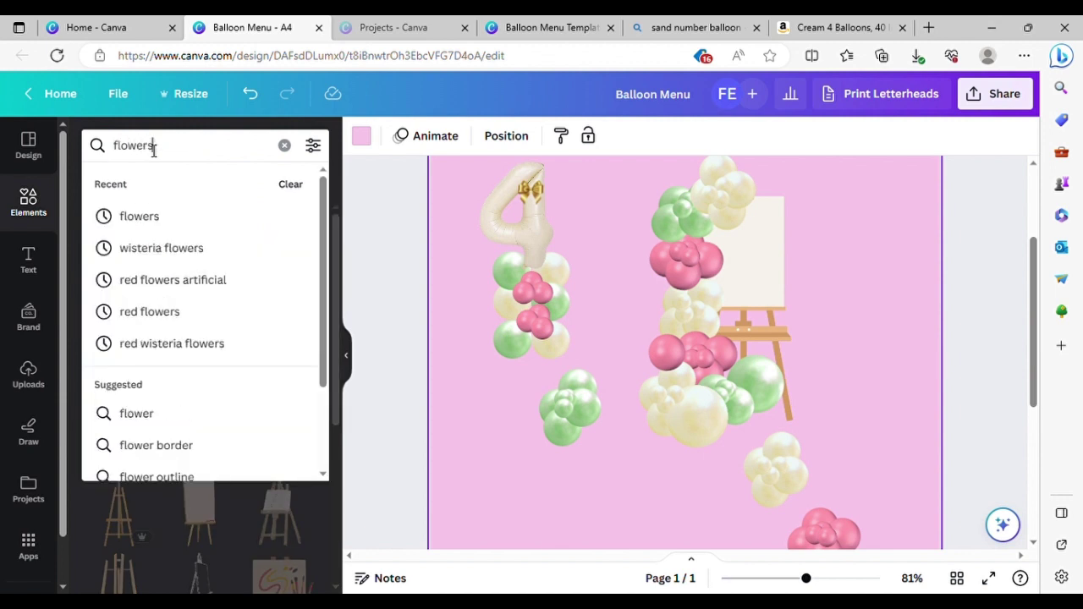
{"action": "key", "text": "Return"}
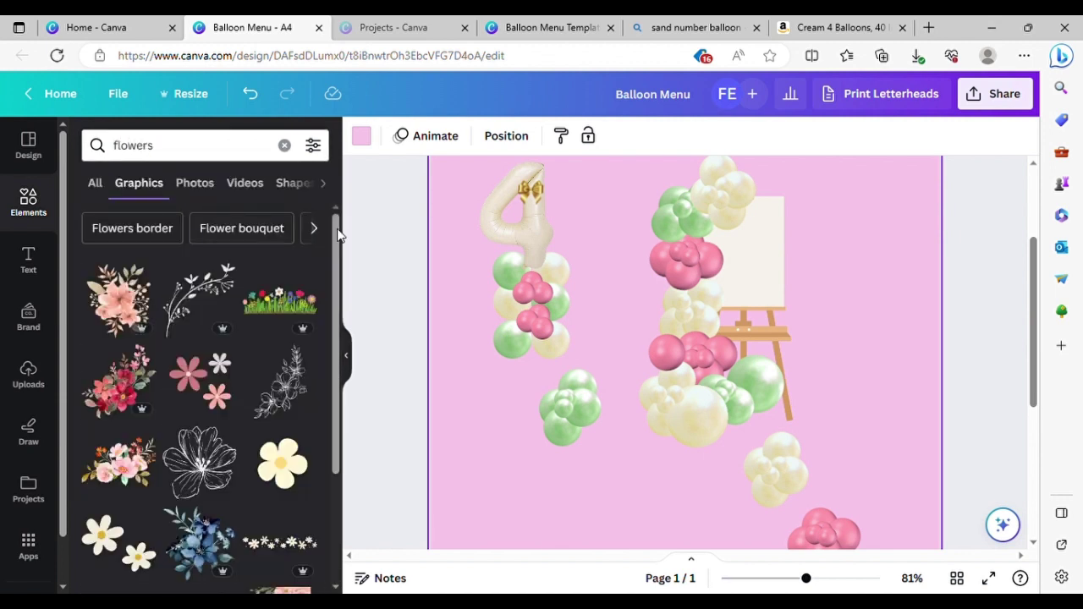
{"action": "left_click_drag", "start_coordinate": [338, 323], "coordinate": [340, 380]}
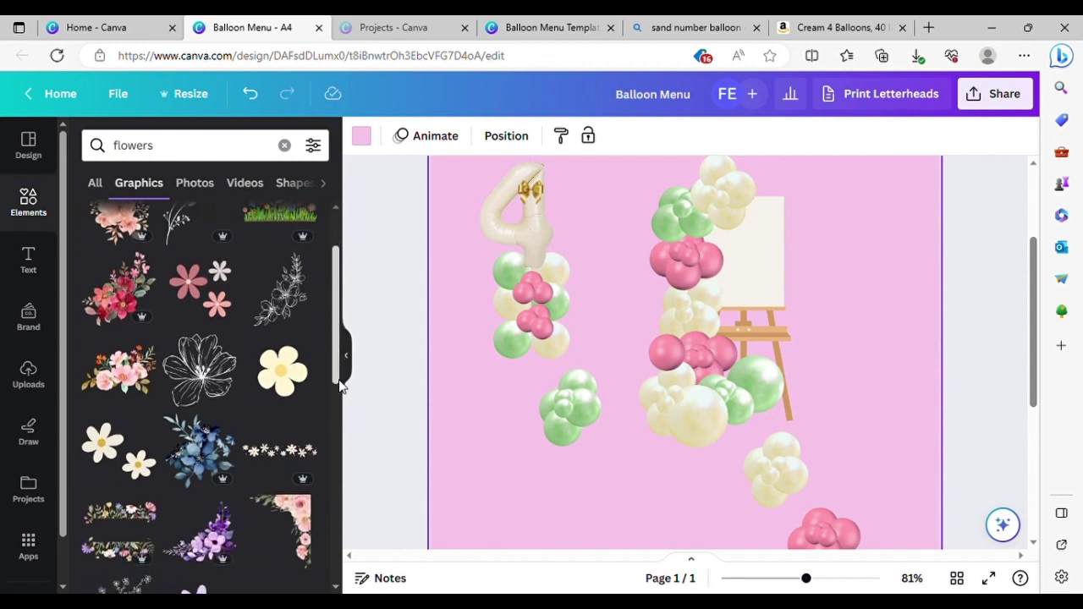
{"action": "scroll", "coordinate": [146, 514], "scroll_direction": "down", "scroll_amount": 5}
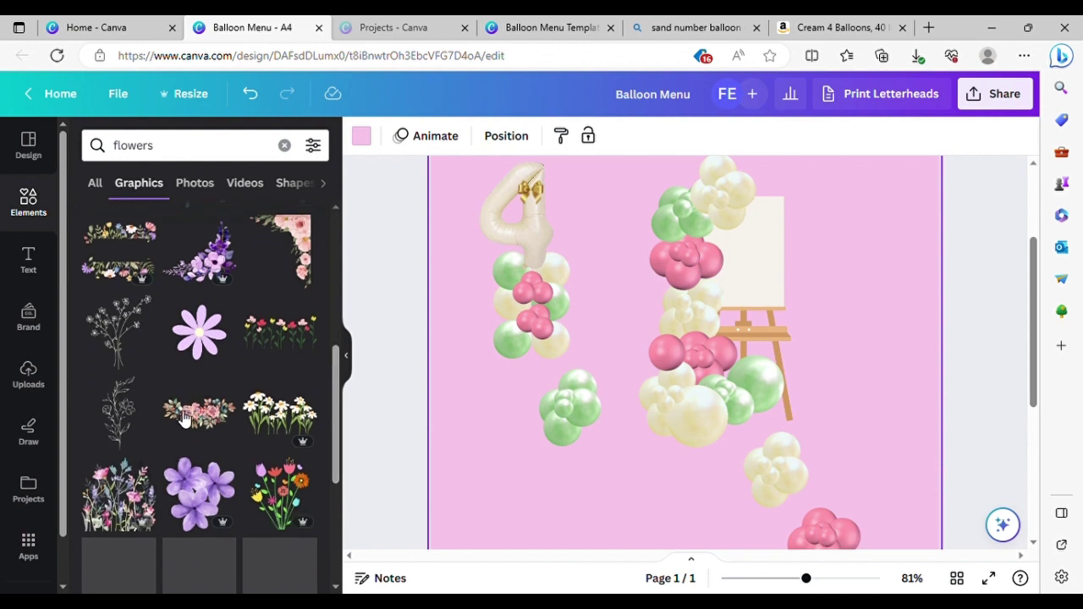
{"action": "left_click", "coordinate": [186, 415]}
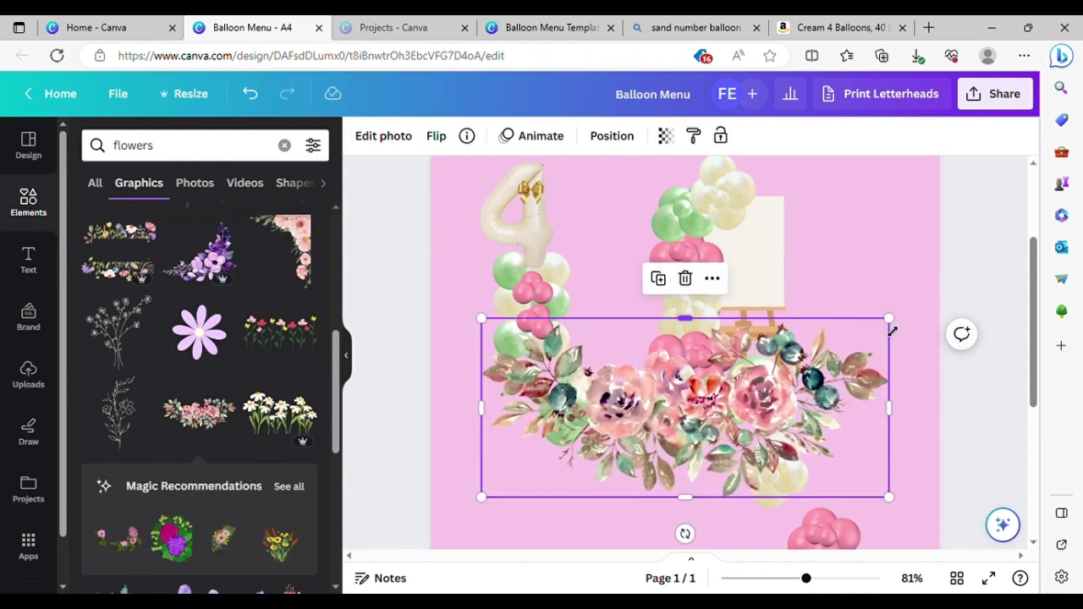
Shrink the pink rose garland and place it along the easel's ledge
{"action": "left_click_drag", "start_coordinate": [889, 319], "coordinate": [768, 327]}
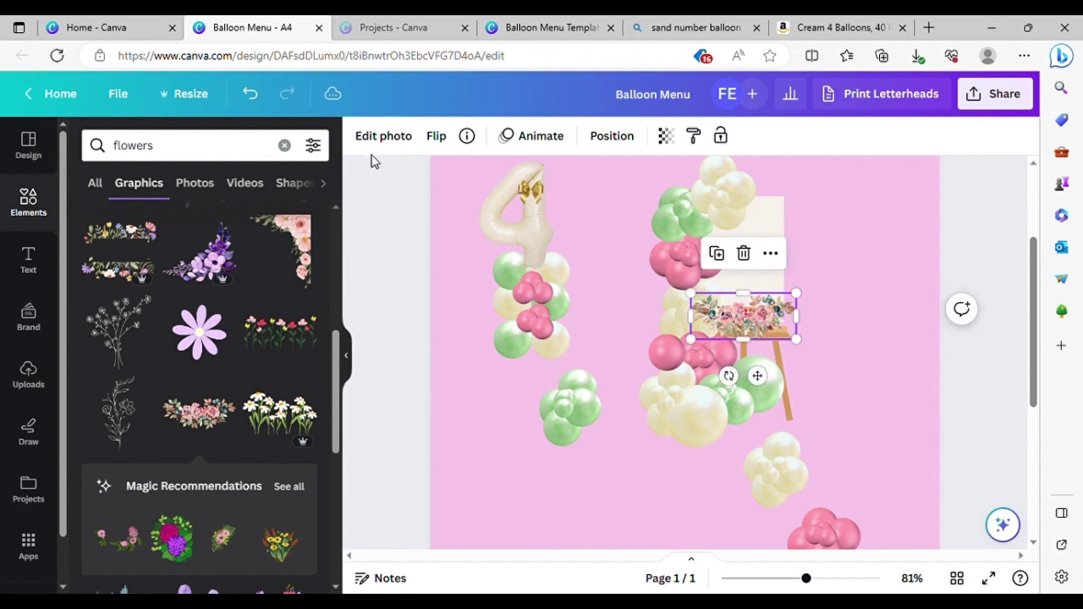
Search the elements for "roses" and add the single pink rose to the page
{"action": "left_click", "coordinate": [275, 151]}
{"action": "key", "text": "BackSpace"}
{"action": "key", "text": "BackSpace"}
{"action": "key", "text": "BackSpace"}
{"action": "key", "text": "BackSpace"}
{"action": "type", "text": "roses"}
{"action": "key", "text": "Return"}
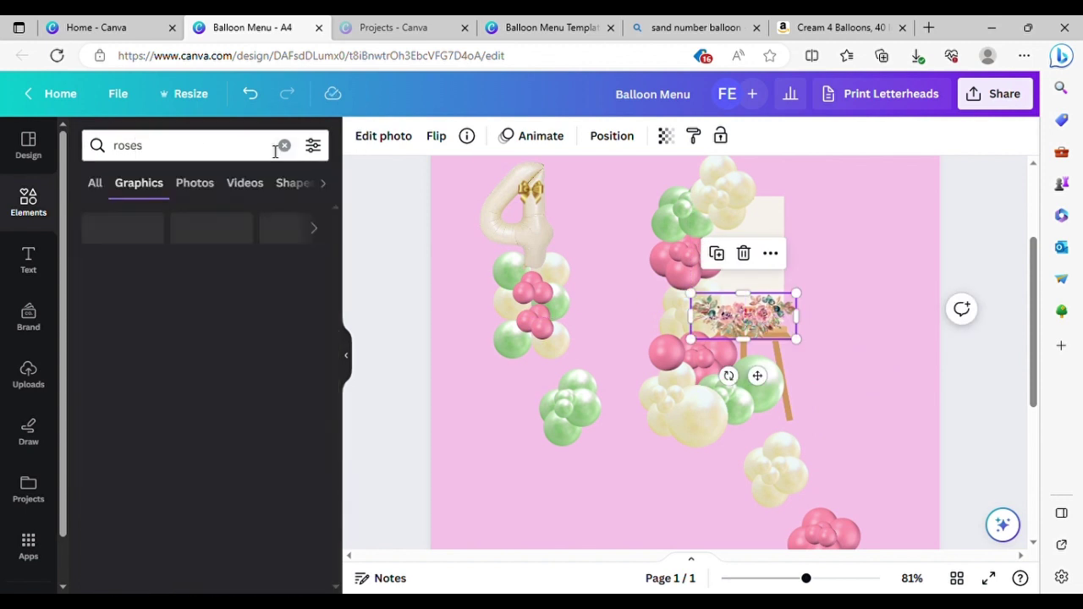
{"action": "left_click", "coordinate": [118, 381]}
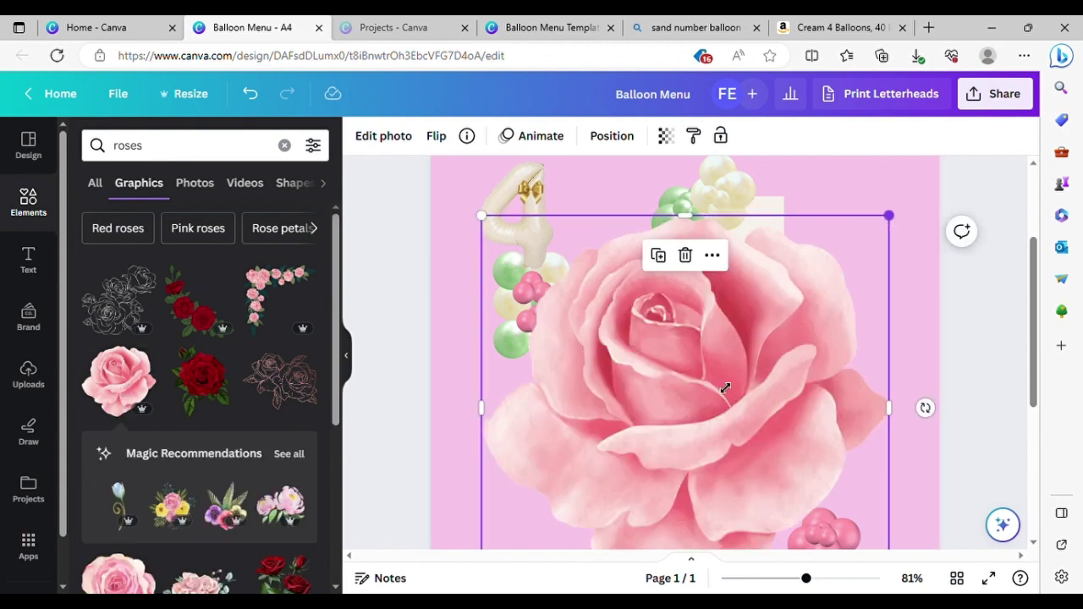
Shrink the pink rose and place it on the cream cluster at the top of the easel garland
{"action": "left_click_drag", "start_coordinate": [889, 215], "coordinate": [643, 447]}
{"action": "left_click_drag", "start_coordinate": [562, 495], "coordinate": [725, 254]}
{"action": "left_click_drag", "start_coordinate": [805, 178], "coordinate": [728, 253]}
{"action": "left_click_drag", "start_coordinate": [691, 296], "coordinate": [724, 190]}
Duplicate the small rose three times, placing copies at the garland's left edge, on the green base balloons and above the large cream balloon
{"action": "left_click", "coordinate": [695, 241]}
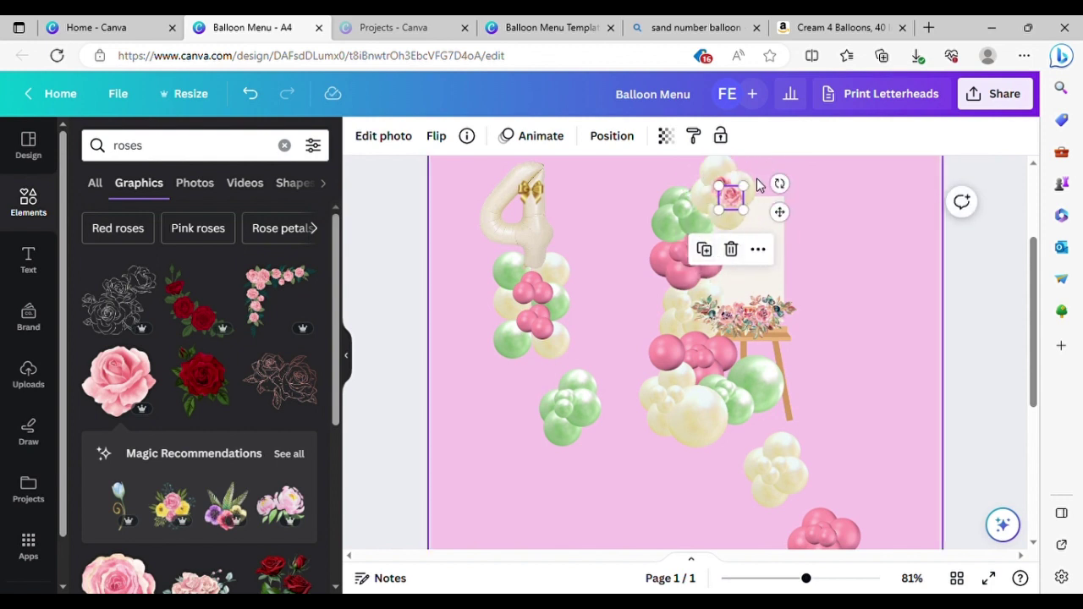
{"action": "left_click_drag", "start_coordinate": [777, 213], "coordinate": [724, 307]}
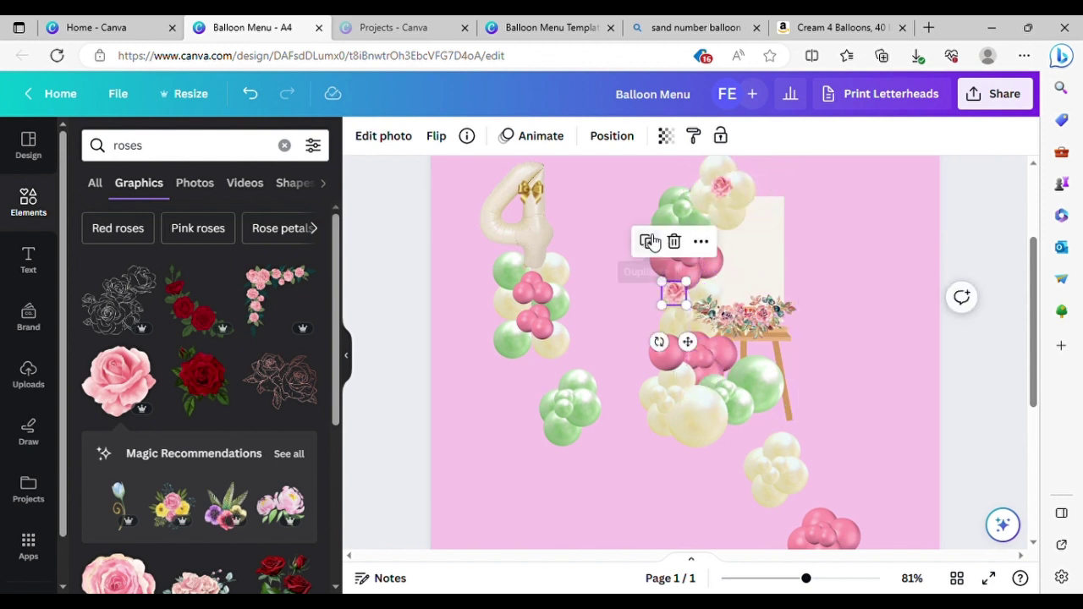
{"action": "left_click", "coordinate": [649, 244]}
{"action": "left_click_drag", "start_coordinate": [642, 449], "coordinate": [758, 428]}
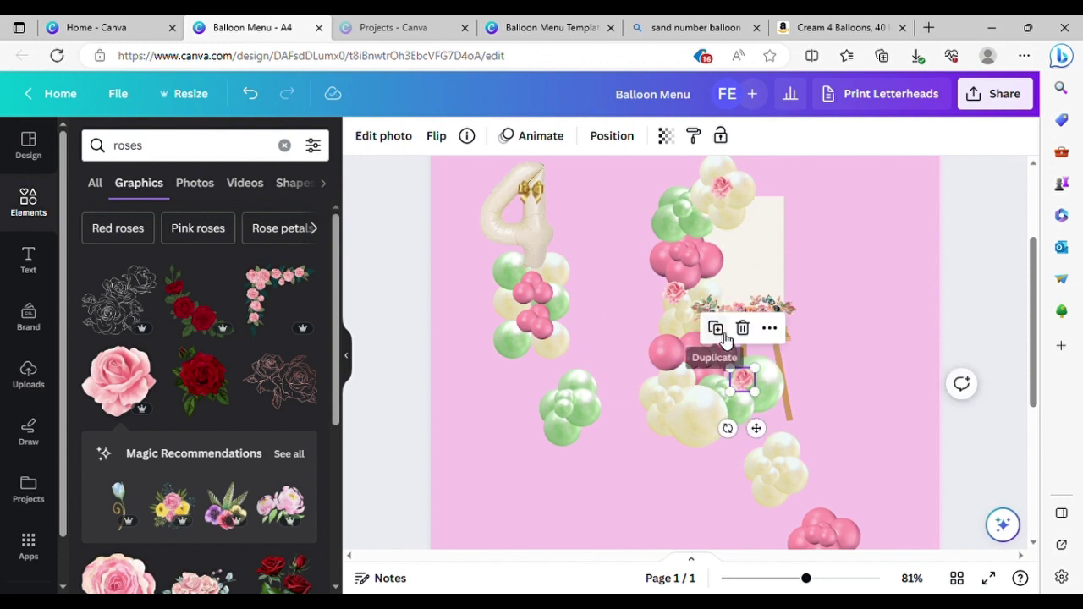
{"action": "left_click", "coordinate": [718, 331]}
{"action": "left_click_drag", "start_coordinate": [826, 514], "coordinate": [703, 432]}
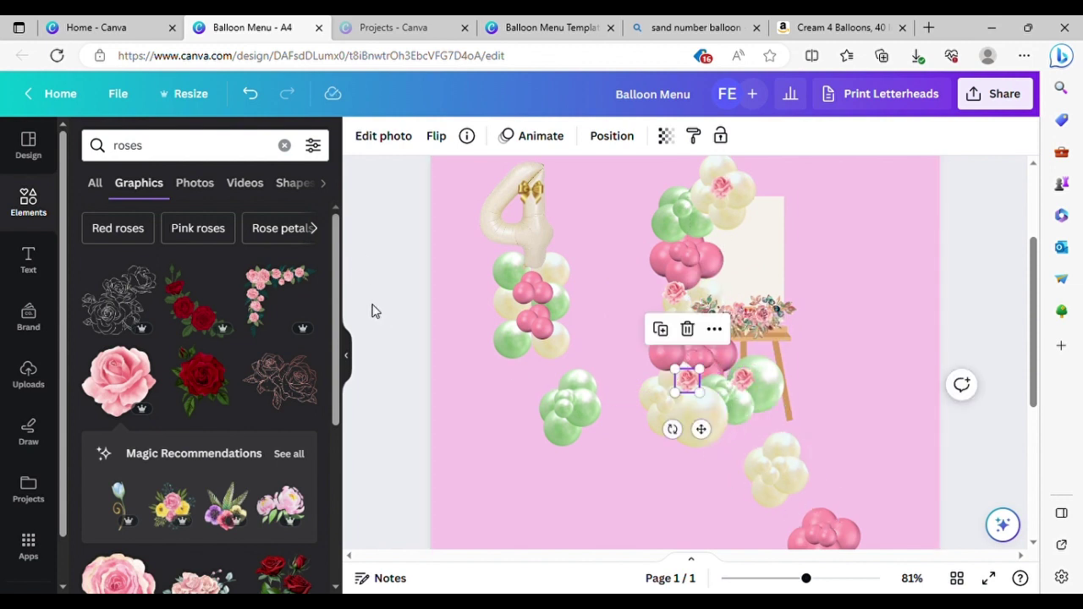
Add the white rose bouquet with green leaves and shrink it onto the garland's lower pink cluster
{"action": "scroll", "coordinate": [324, 381], "scroll_direction": "down", "scroll_amount": 2}
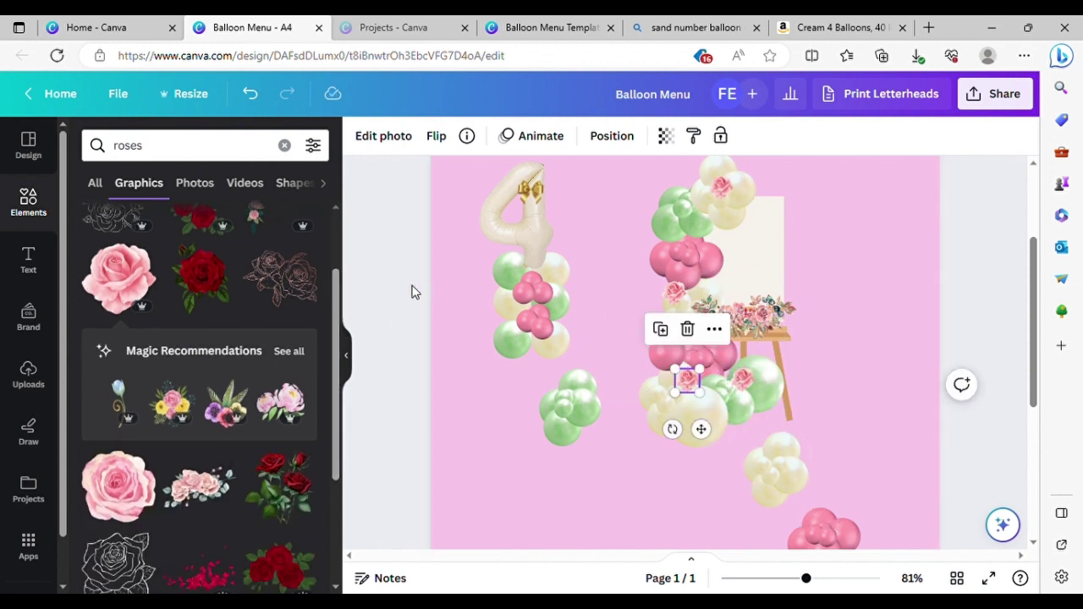
{"action": "scroll", "coordinate": [337, 320], "scroll_direction": "down", "scroll_amount": 10}
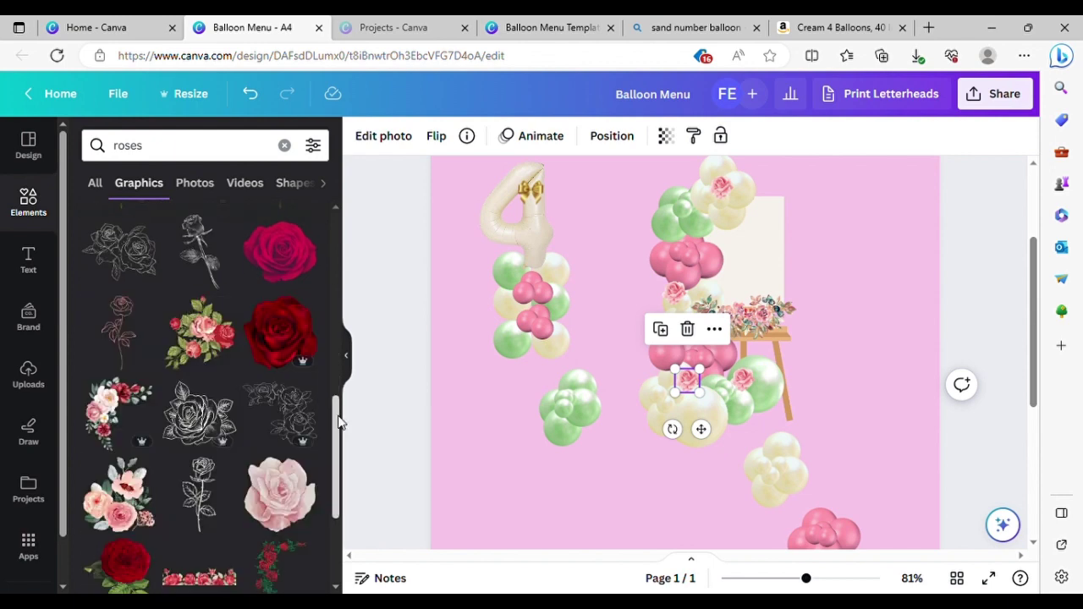
{"action": "scroll", "coordinate": [335, 451], "scroll_direction": "down", "scroll_amount": 3}
{"action": "left_click", "coordinate": [201, 377]}
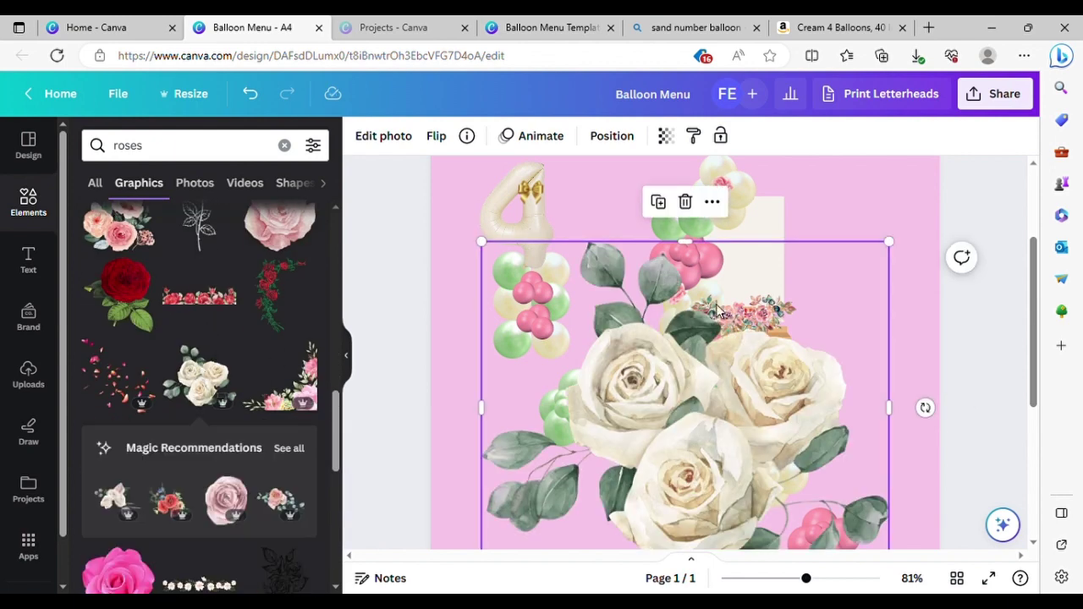
{"action": "left_click_drag", "start_coordinate": [900, 252], "coordinate": [639, 451]}
{"action": "left_click_drag", "start_coordinate": [584, 511], "coordinate": [766, 294]}
{"action": "left_click_drag", "start_coordinate": [827, 240], "coordinate": [707, 327]}
Duplicate the white rose bouquet twice, placing one copy on the upper pink cluster and one on the cream balloons at the base
{"action": "left_click", "coordinate": [658, 286]}
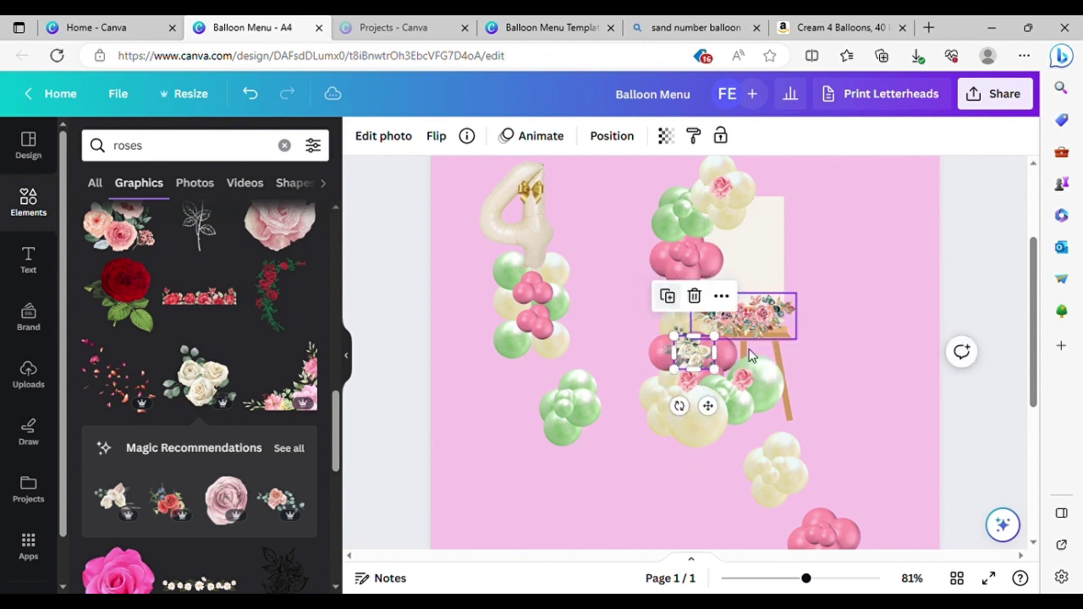
{"action": "left_click_drag", "start_coordinate": [720, 414], "coordinate": [738, 264]}
{"action": "left_click_drag", "start_coordinate": [717, 202], "coordinate": [674, 238]}
{"action": "left_click", "coordinate": [642, 185]}
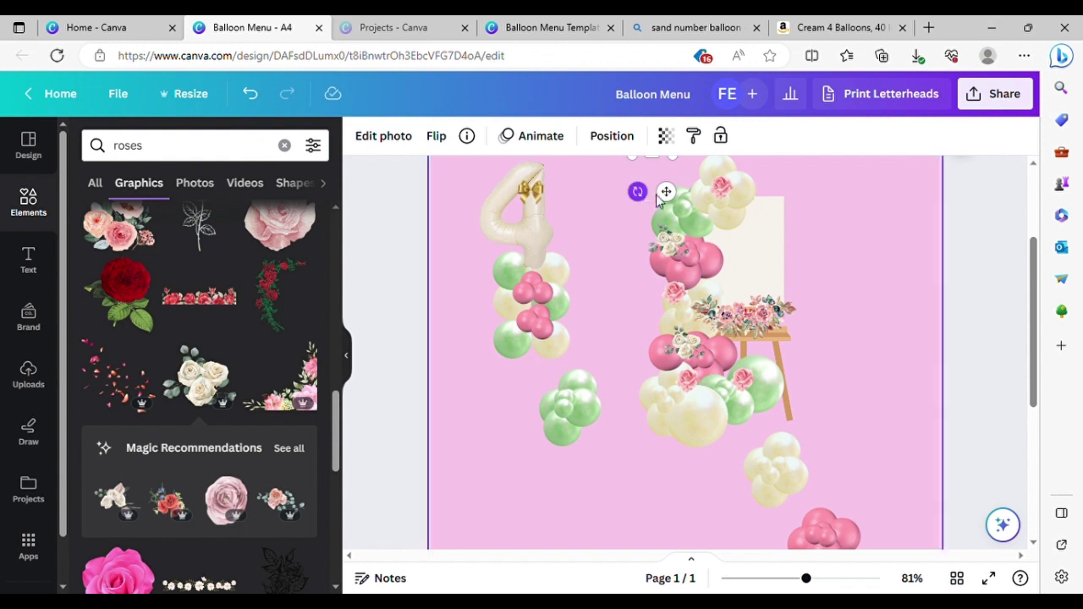
{"action": "left_click_drag", "start_coordinate": [705, 432], "coordinate": [687, 474]}
{"action": "left_click", "coordinate": [913, 374]}
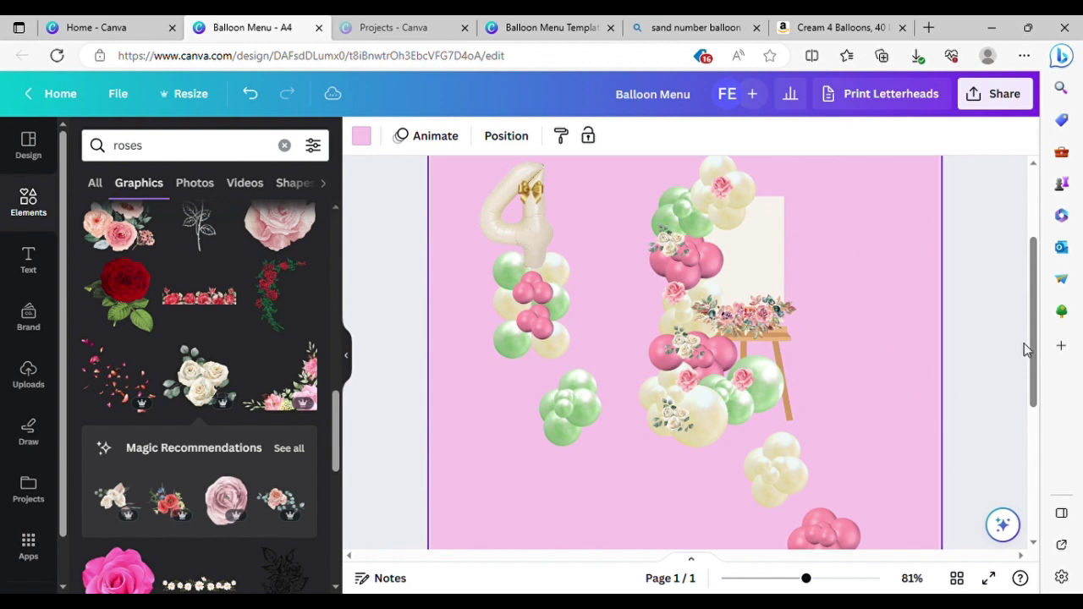
Add the uploaded round hoop stand image to the page and remove its background
{"action": "left_click_drag", "start_coordinate": [1034, 339], "coordinate": [1033, 350]}
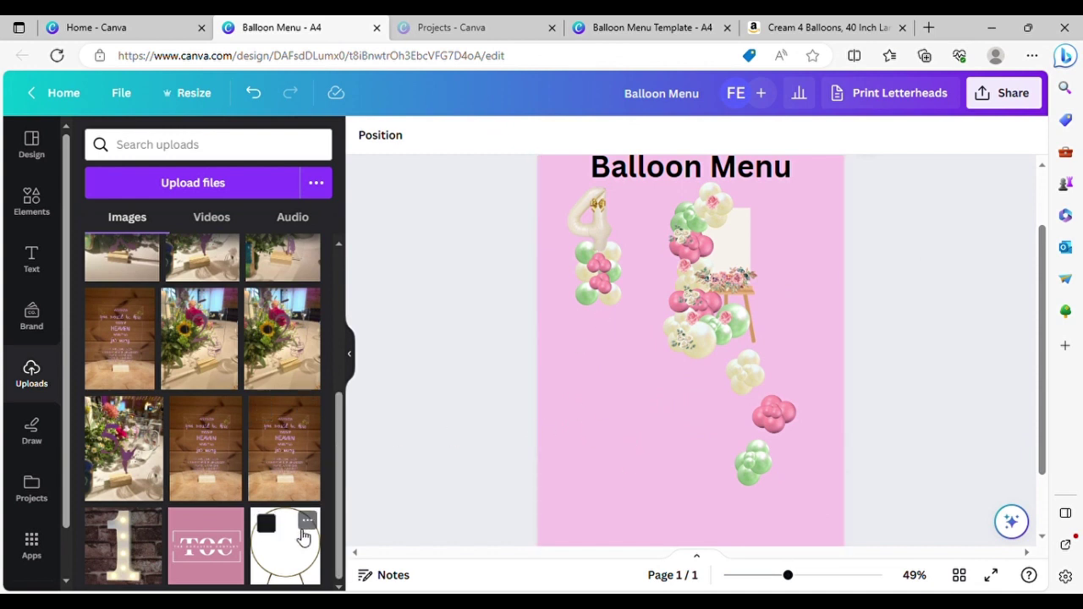
{"action": "left_click", "coordinate": [304, 538]}
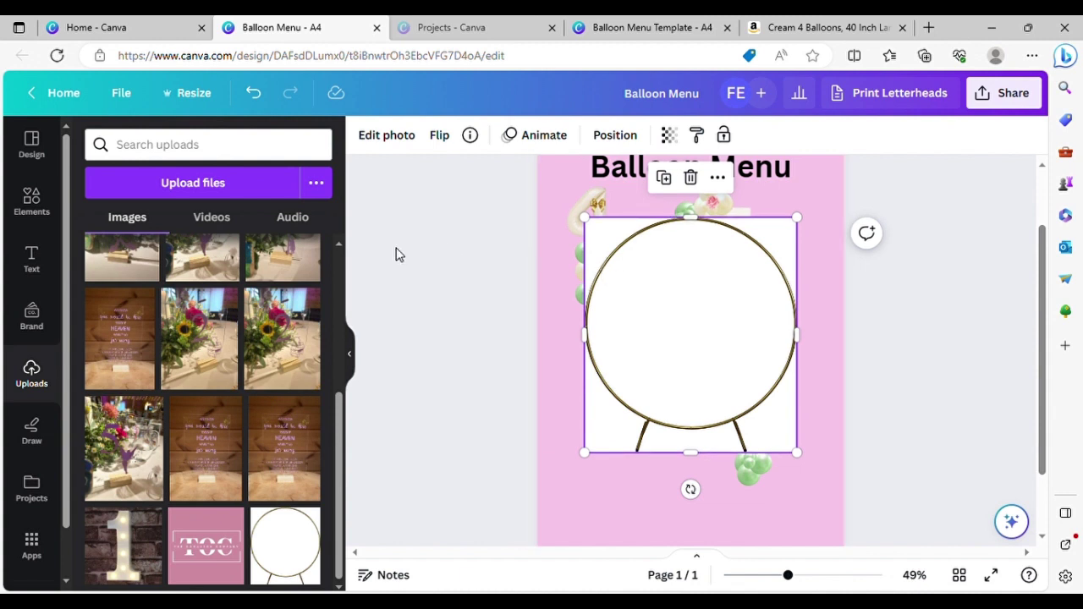
{"action": "left_click", "coordinate": [379, 140]}
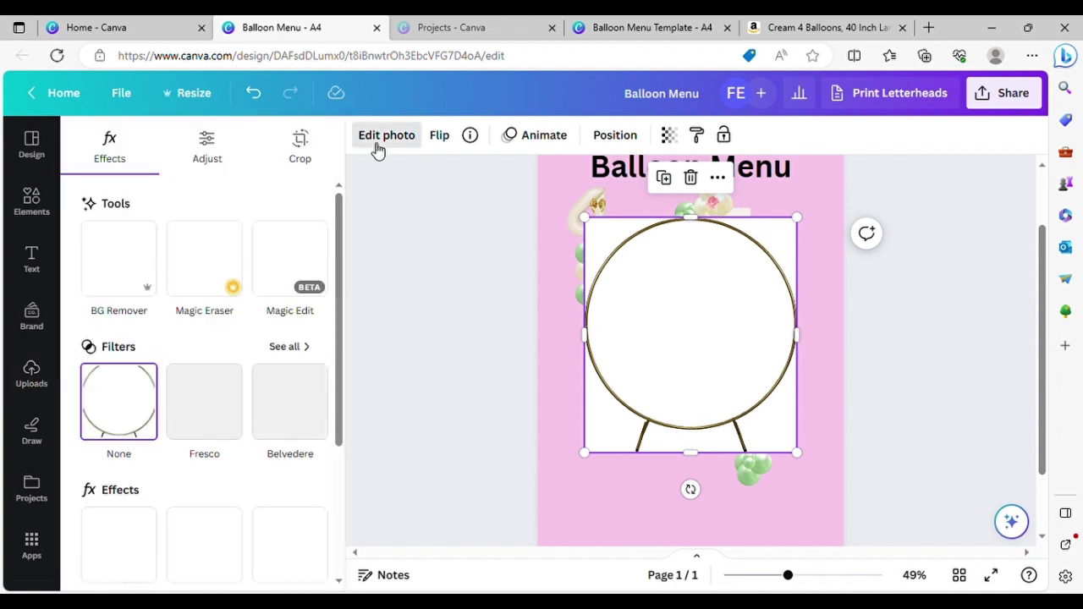
{"action": "left_click", "coordinate": [131, 267]}
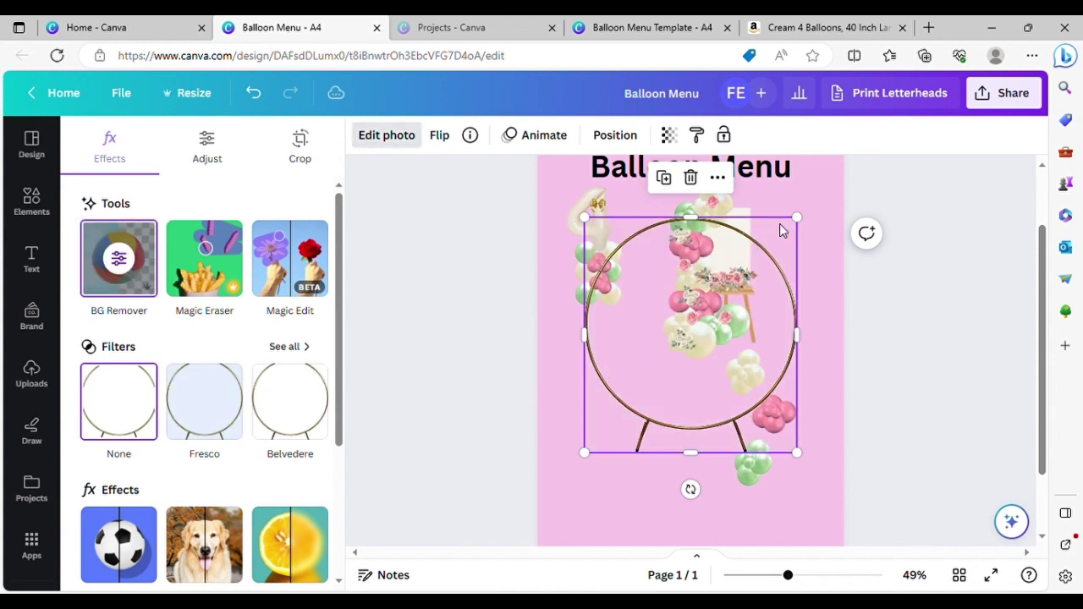
Shrink the hoop stand and place it in the lower left of the page
{"action": "left_click_drag", "start_coordinate": [797, 218], "coordinate": [756, 270]}
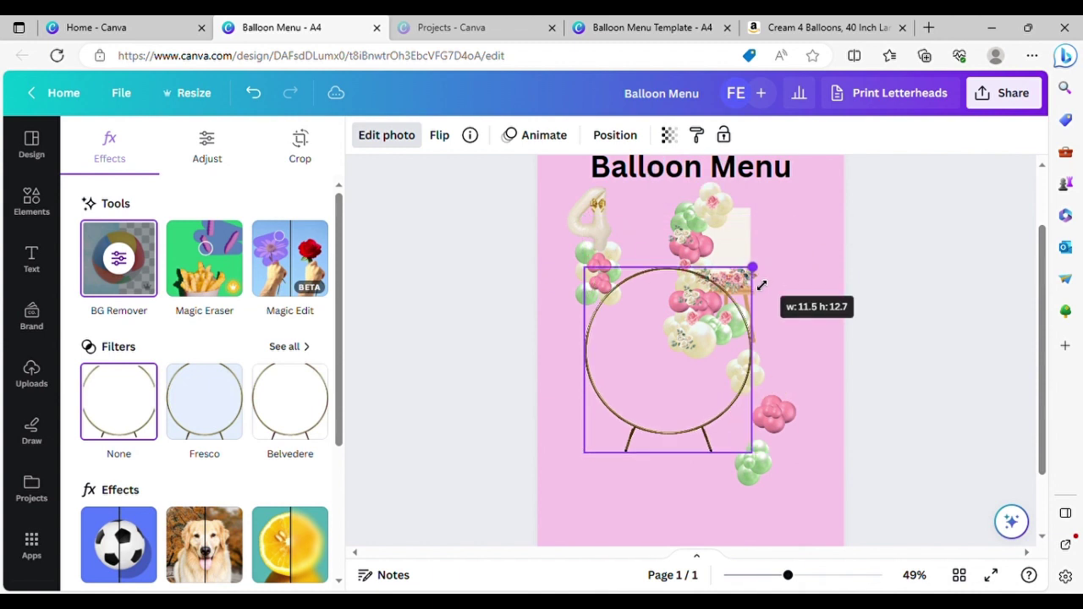
{"action": "left_click_drag", "start_coordinate": [664, 358], "coordinate": [655, 449]}
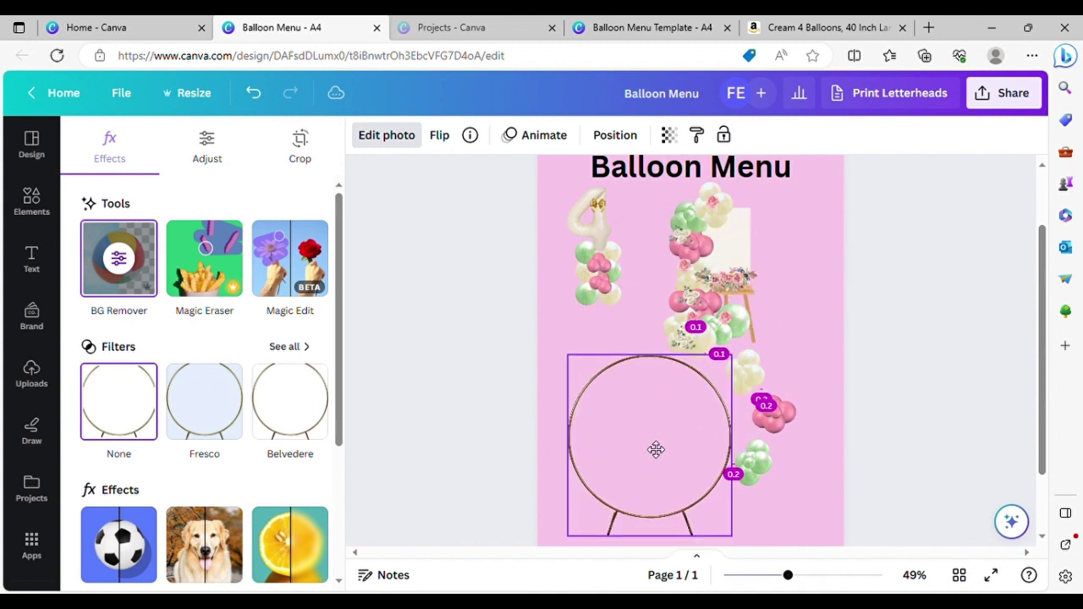
{"action": "left_click_drag", "start_coordinate": [1044, 351], "coordinate": [1044, 418]}
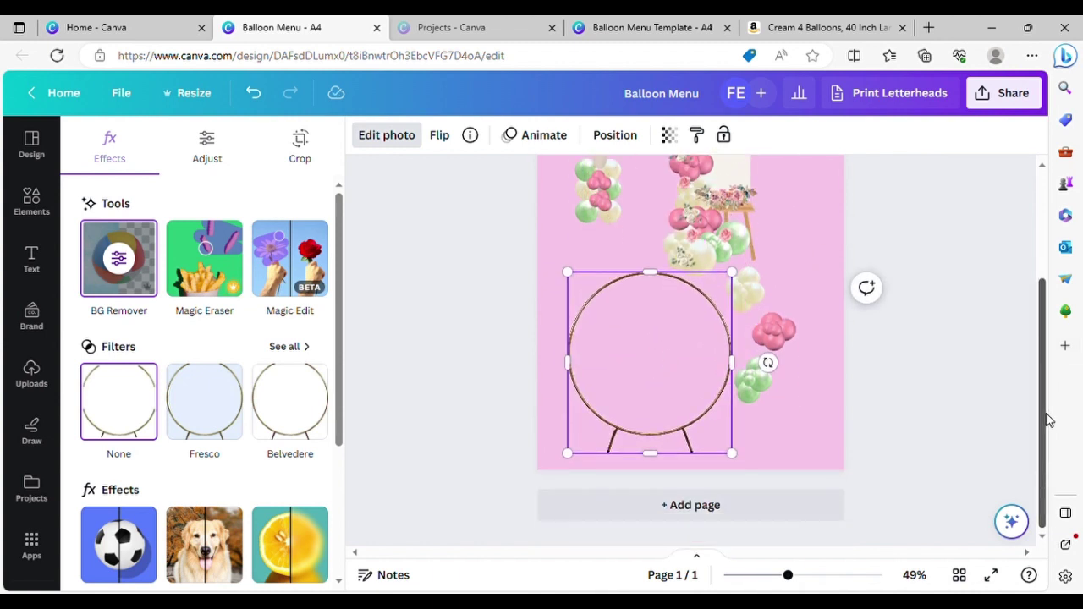
{"action": "left_click_drag", "start_coordinate": [740, 282], "coordinate": [716, 308]}
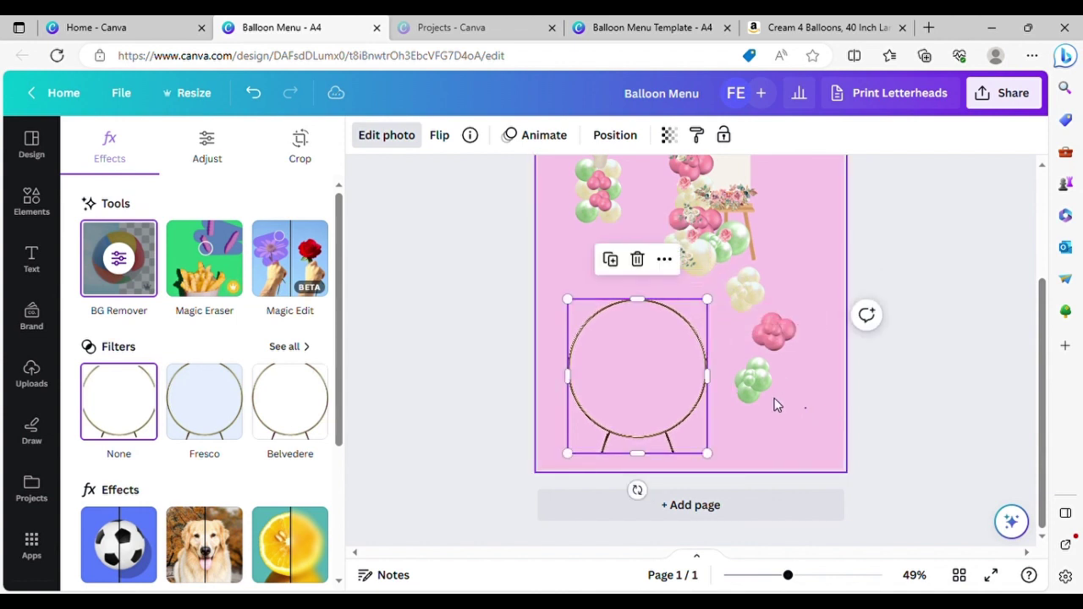
{"action": "left_click", "coordinate": [777, 405]}
Place rotated copies of the green and pink balloon clusters at the hoop's lower left, with the pink one above the green
{"action": "left_click", "coordinate": [746, 376]}
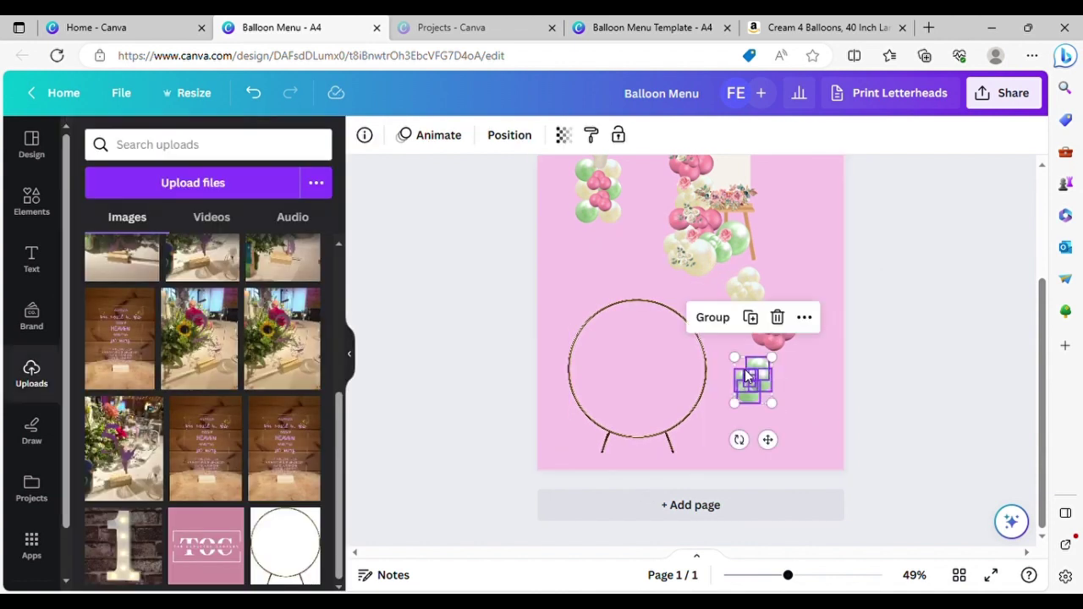
{"action": "left_click", "coordinate": [750, 318]}
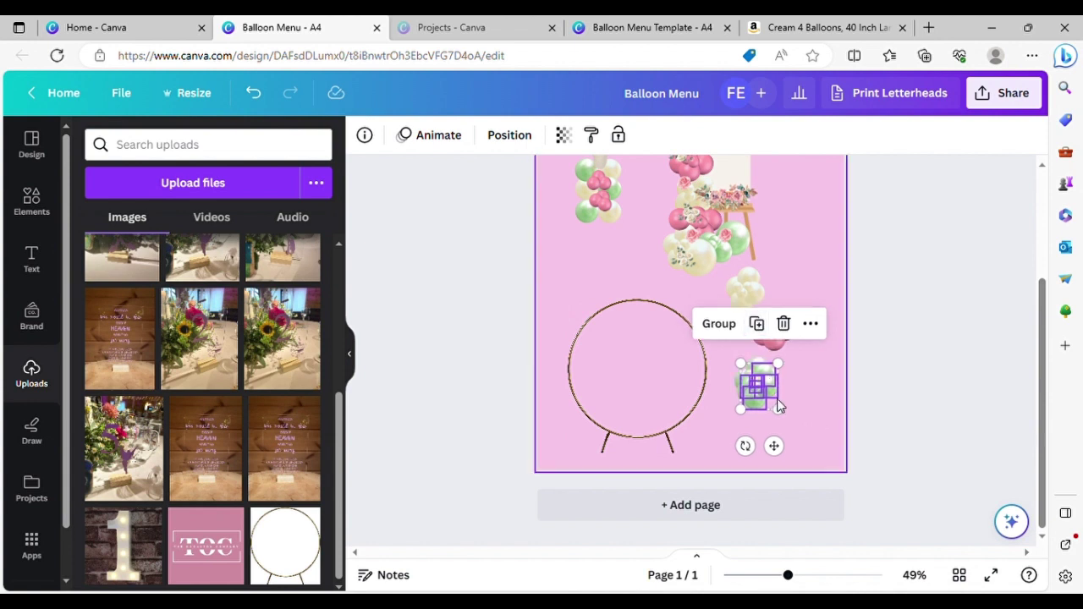
{"action": "left_click_drag", "start_coordinate": [766, 398], "coordinate": [601, 443]}
{"action": "left_click_drag", "start_coordinate": [592, 498], "coordinate": [581, 476]}
{"action": "left_click", "coordinate": [765, 332]}
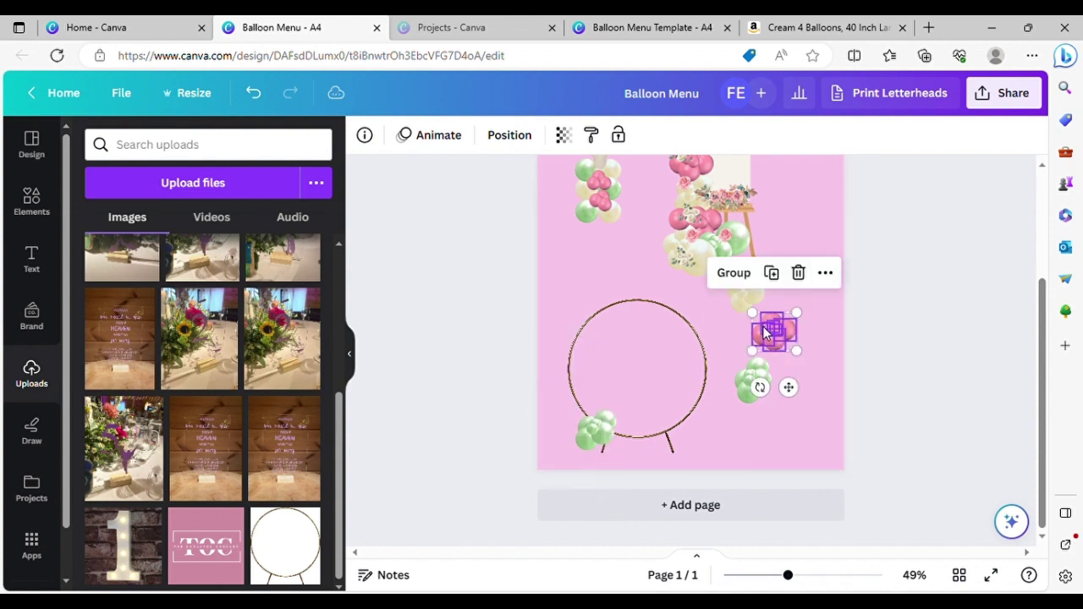
{"action": "left_click", "coordinate": [772, 274]}
{"action": "left_click_drag", "start_coordinate": [775, 334], "coordinate": [587, 421]}
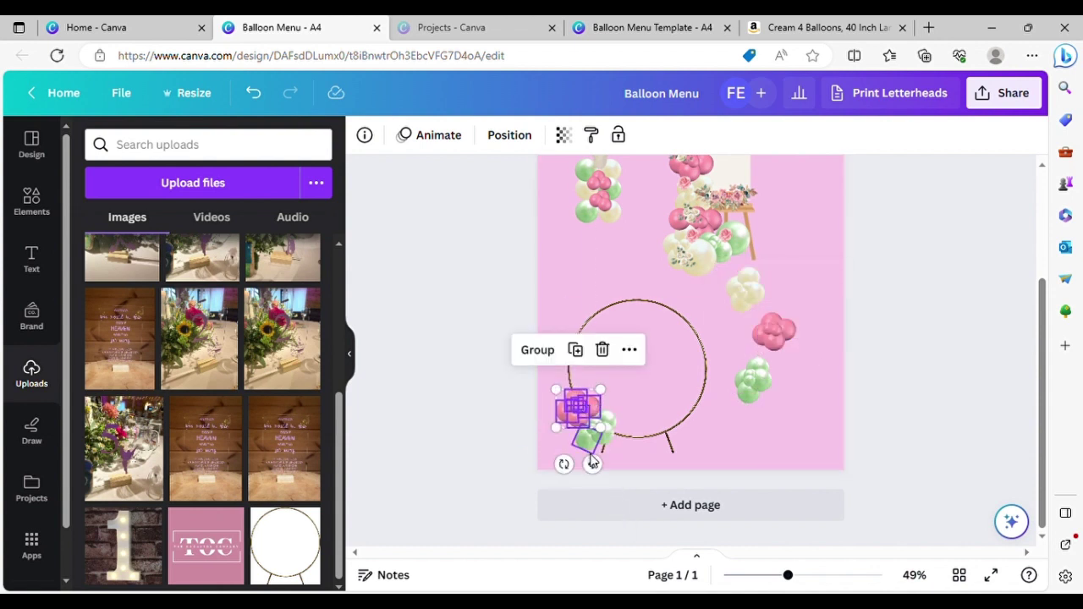
{"action": "left_click_drag", "start_coordinate": [564, 464], "coordinate": [594, 472]}
Continue up the hoop's left side with rotated copies of the cream and green clusters
{"action": "left_click", "coordinate": [741, 292]}
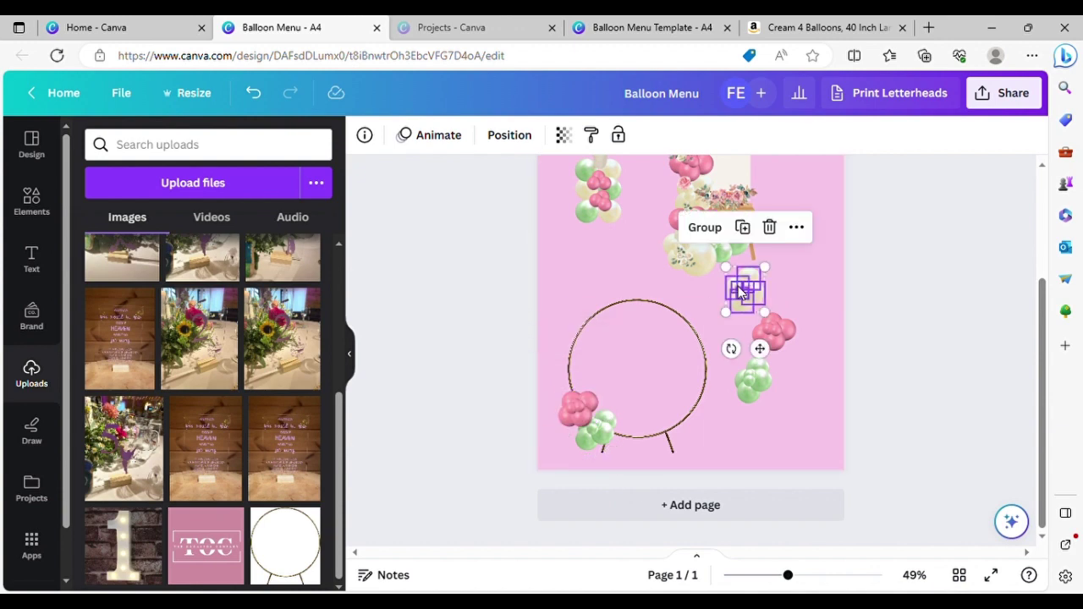
{"action": "left_click", "coordinate": [742, 225]}
{"action": "left_click_drag", "start_coordinate": [750, 294], "coordinate": [576, 383]}
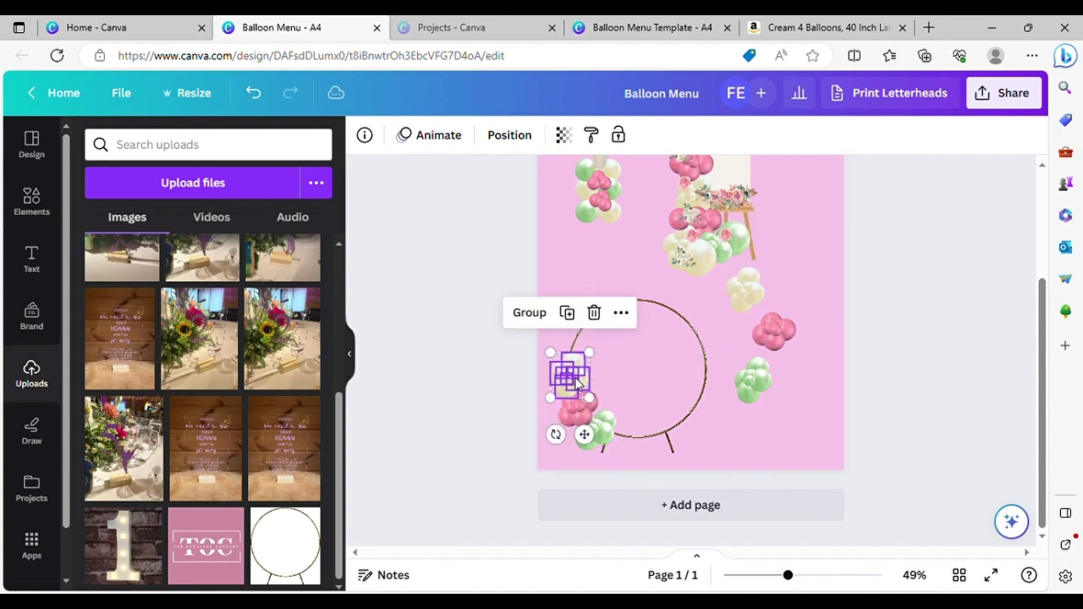
{"action": "left_click_drag", "start_coordinate": [564, 437], "coordinate": [606, 396]}
{"action": "left_click", "coordinate": [749, 317]}
{"action": "left_click_drag", "start_coordinate": [724, 354], "coordinate": [566, 363]}
{"action": "left_click_drag", "start_coordinate": [580, 416], "coordinate": [538, 373]}
Place copies of the pink and cream clusters along the hoop's upper left curve
{"action": "left_click_drag", "start_coordinate": [799, 362], "coordinate": [750, 313]}
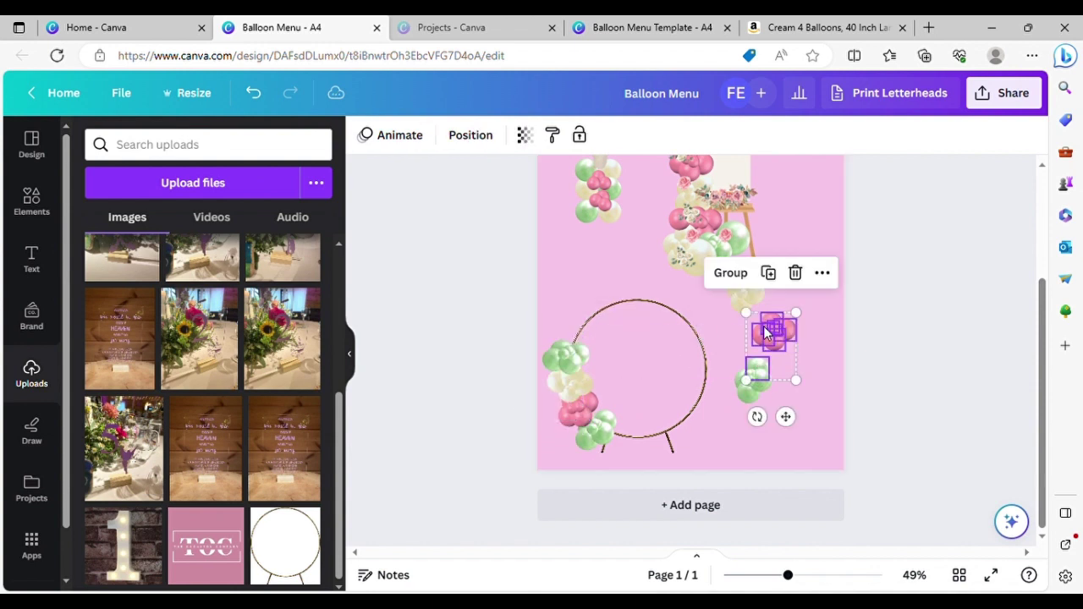
{"action": "left_click_drag", "start_coordinate": [804, 373], "coordinate": [571, 333]}
{"action": "left_click", "coordinate": [773, 274]}
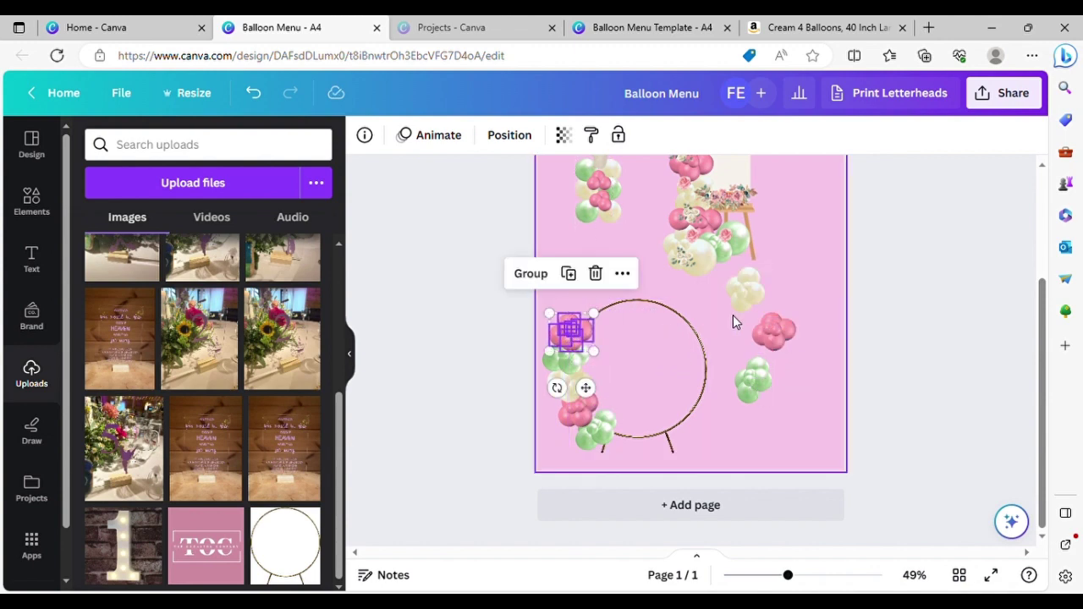
{"action": "left_click", "coordinate": [748, 277]}
{"action": "left_click", "coordinate": [745, 227]}
{"action": "left_click_drag", "start_coordinate": [760, 349], "coordinate": [611, 398]}
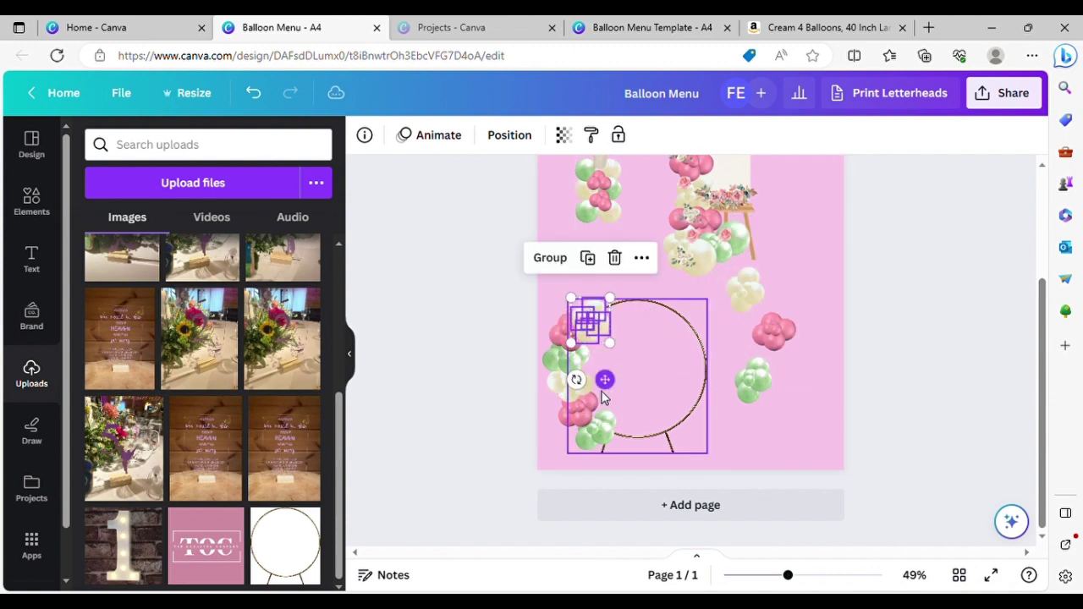
Place rotated copies of the green and pink clusters across the top of the hoop
{"action": "left_click", "coordinate": [753, 379]}
{"action": "left_click", "coordinate": [757, 323]}
{"action": "left_click_drag", "start_coordinate": [760, 383], "coordinate": [628, 311]}
{"action": "left_click_drag", "start_coordinate": [599, 369], "coordinate": [650, 390]}
{"action": "left_click_drag", "start_coordinate": [612, 311], "coordinate": [648, 298]}
{"action": "left_click_drag", "start_coordinate": [640, 354], "coordinate": [691, 336]}
Place copies of the cream and green clusters along the hoop's upper right curve
{"action": "left_click_drag", "start_coordinate": [716, 289], "coordinate": [757, 295]}
{"action": "left_click", "coordinate": [748, 244]}
{"action": "left_click_drag", "start_coordinate": [760, 348], "coordinate": [632, 354]}
{"action": "left_click_drag", "start_coordinate": [748, 375], "coordinate": [691, 298]}
{"action": "left_click", "coordinate": [812, 350]}
Place rotated copies of the pink and cream clusters down the hoop's right side
{"action": "left_click_drag", "start_coordinate": [674, 382], "coordinate": [708, 363]}
{"action": "left_click", "coordinate": [772, 278]}
{"action": "left_click_drag", "start_coordinate": [690, 407], "coordinate": [712, 414]}
{"action": "left_click_drag", "start_coordinate": [762, 292], "coordinate": [693, 393]}
{"action": "left_click", "coordinate": [747, 233]}
{"action": "left_click_drag", "start_coordinate": [687, 443], "coordinate": [736, 440]}
Place green and pink cluster copies at the hoop's lower right and a rotated cream cluster copy at its bottom
{"action": "left_click", "coordinate": [750, 317]}
{"action": "left_click_drag", "start_coordinate": [736, 354], "coordinate": [683, 433]}
{"action": "left_click", "coordinate": [774, 276]}
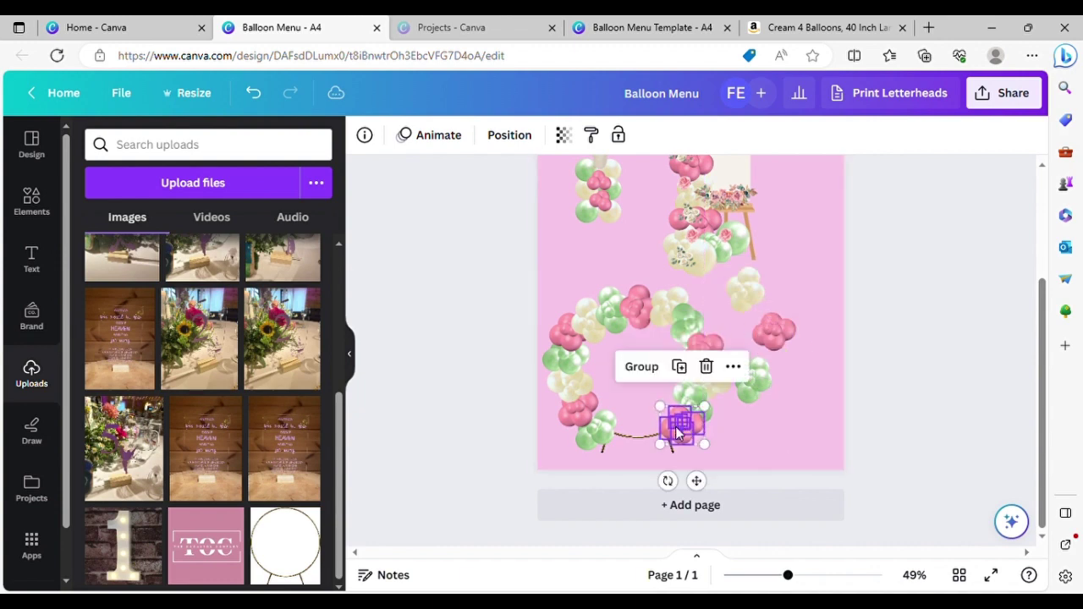
{"action": "left_click_drag", "start_coordinate": [778, 302], "coordinate": [644, 437]}
{"action": "left_click", "coordinate": [743, 229]}
{"action": "left_click_drag", "start_coordinate": [633, 496], "coordinate": [596, 474]}
Enlarge the lowest balloon of the hoop's lower right pink cluster and place a copied cream balloon beside it in the bottom gap
{"action": "left_click_drag", "start_coordinate": [656, 448], "coordinate": [688, 440]}
{"action": "left_click", "coordinate": [694, 457]}
{"action": "left_click", "coordinate": [689, 435]}
{"action": "left_click", "coordinate": [641, 450]}
{"action": "left_click", "coordinate": [597, 373]}
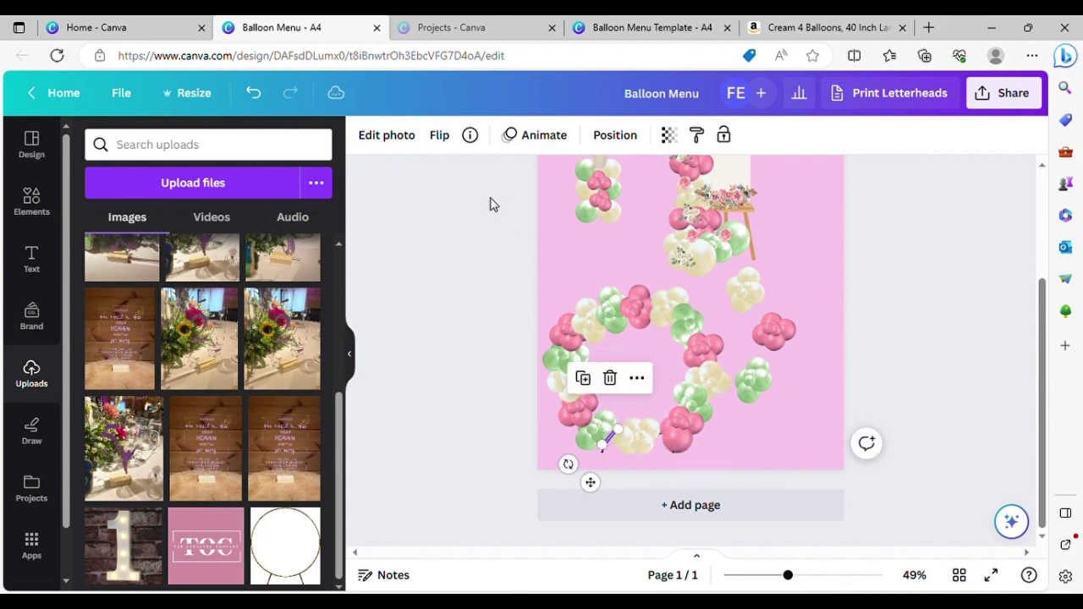
{"action": "left_click", "coordinate": [253, 93]}
{"action": "left_click_drag", "start_coordinate": [584, 478], "coordinate": [653, 492]}
Enlarge a green balloon at the hoop's lower left to about 2.2 by 2.2
{"action": "left_click", "coordinate": [605, 439]}
{"action": "left_click_drag", "start_coordinate": [611, 455], "coordinate": [612, 460]}
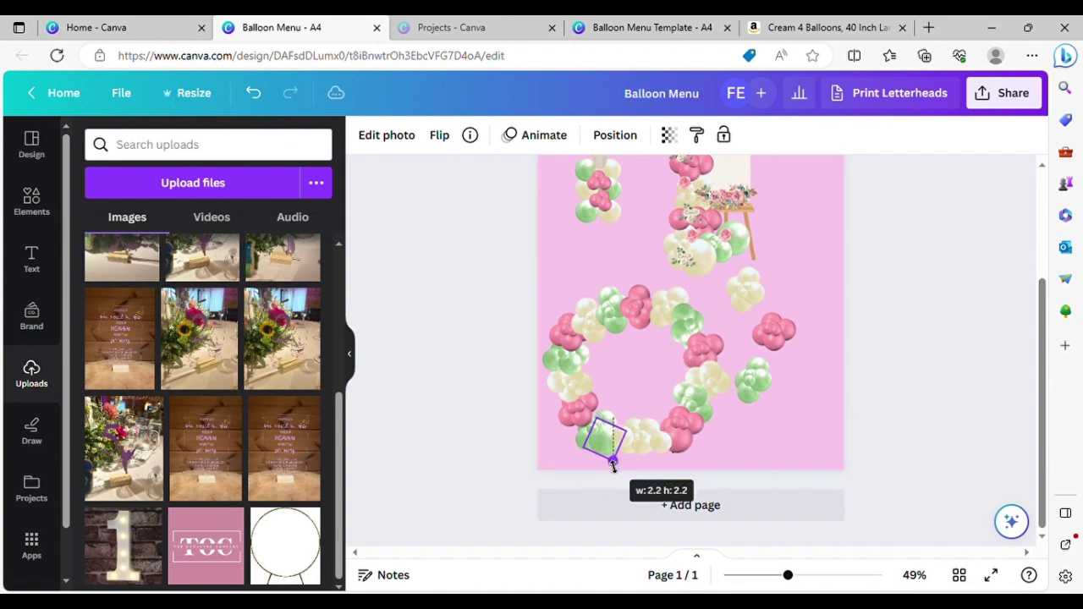
{"action": "left_click", "coordinate": [755, 439]}
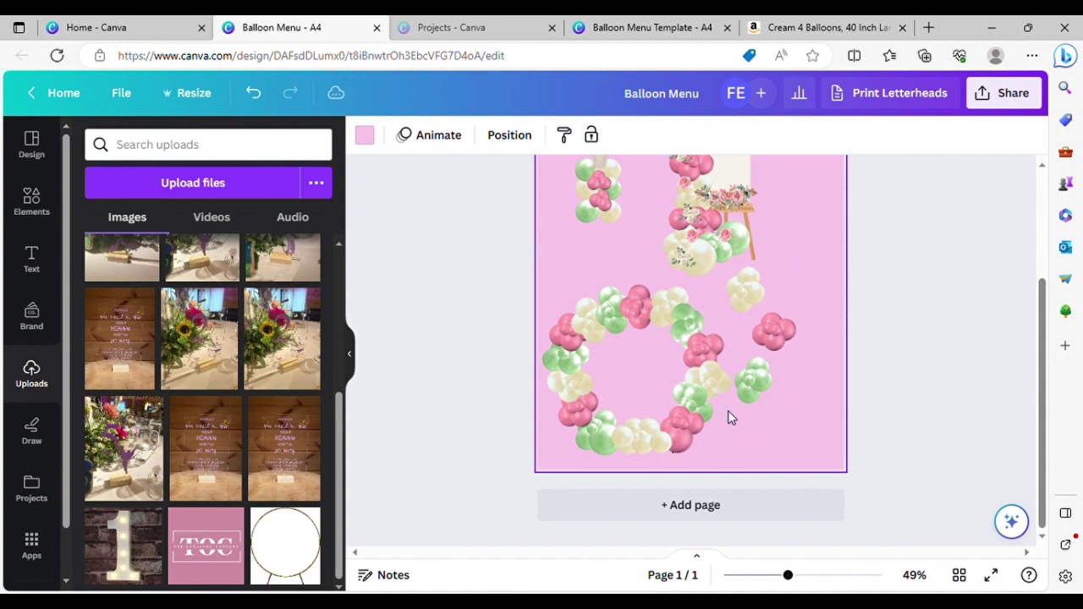
Group all the balloon clusters forming the hoop and shift the group slightly up and to the right on the page
{"action": "left_click_drag", "start_coordinate": [715, 454], "coordinate": [586, 321]}
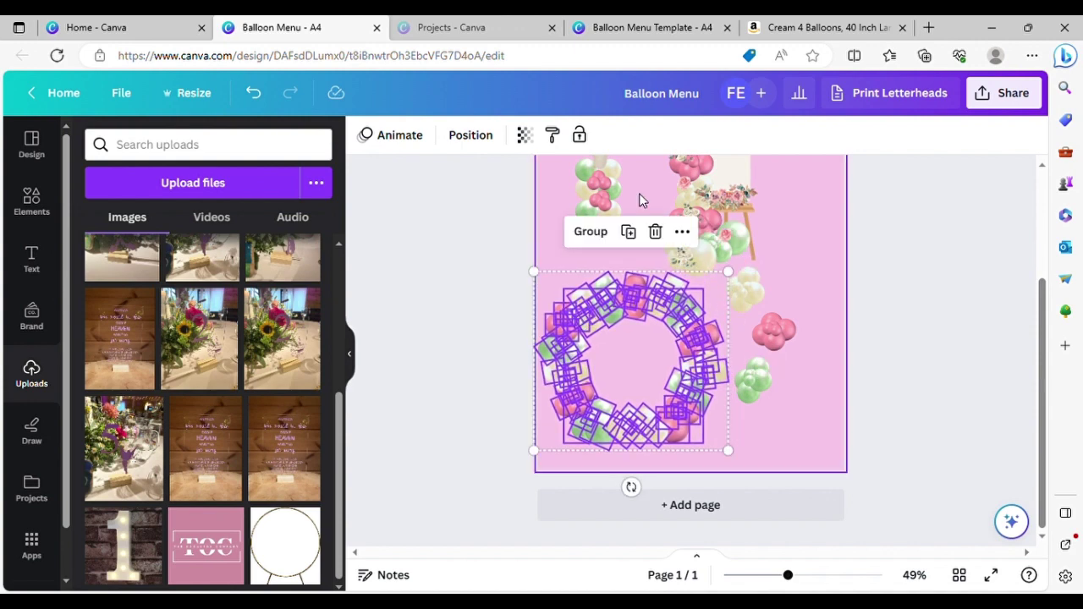
{"action": "left_click", "coordinate": [591, 231]}
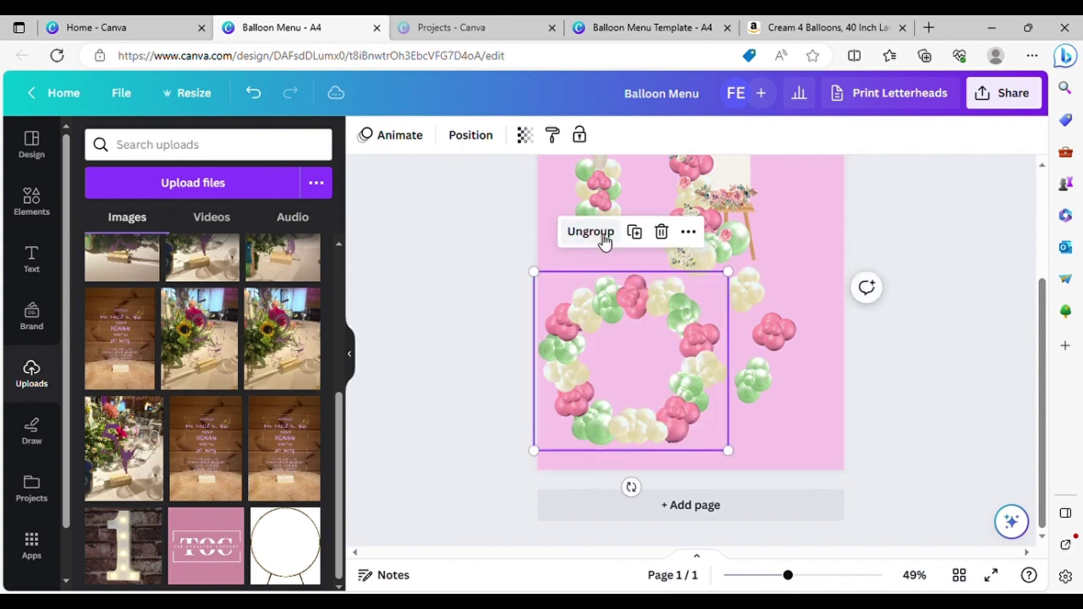
{"action": "mouse_move", "coordinate": [643, 377]}
{"action": "left_mouse_down"}
{"action": "mouse_move", "coordinate": [653, 347]}
{"action": "mouse_move", "coordinate": [649, 387]}
{"action": "mouse_move", "coordinate": [649, 375]}
{"action": "left_mouse_up"}
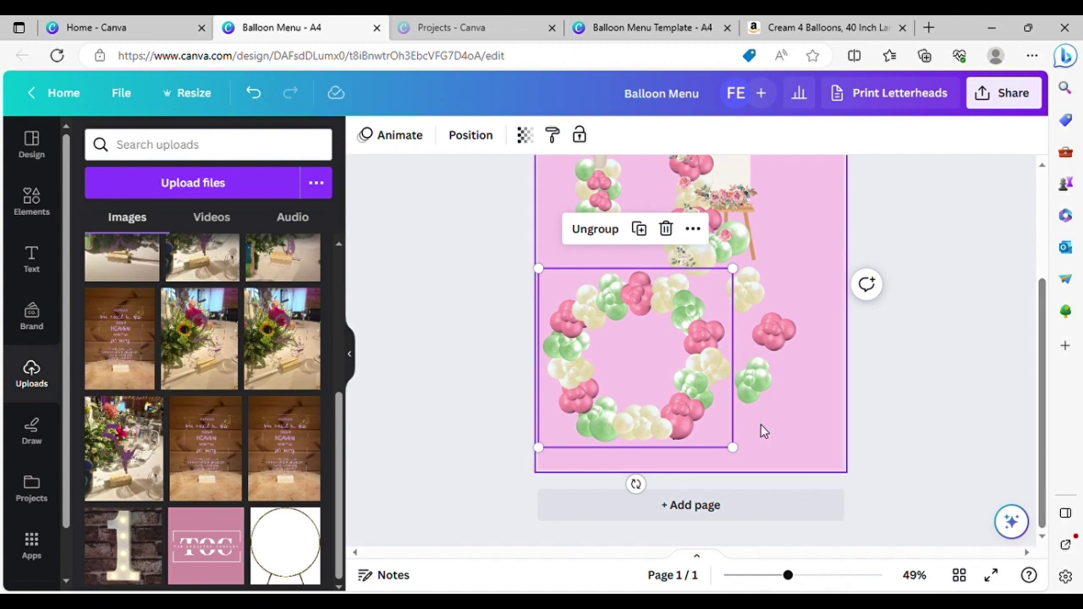
{"action": "left_click", "coordinate": [449, 446]}
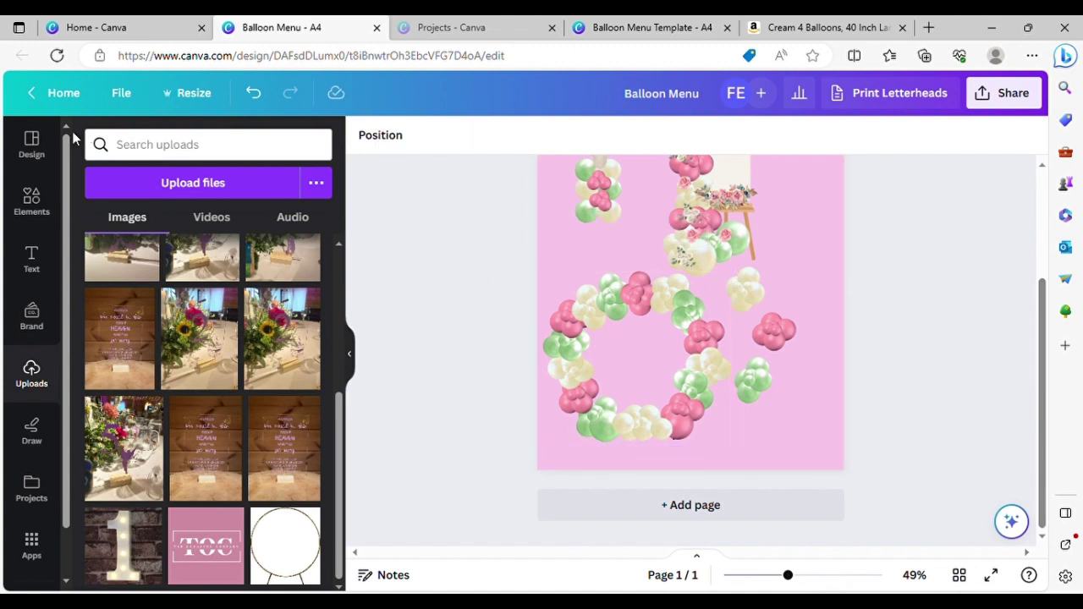
Add a body text caption reading "Full Hoop £200" and place it centred beneath the balloon hoop
{"action": "left_click", "coordinate": [36, 251]}
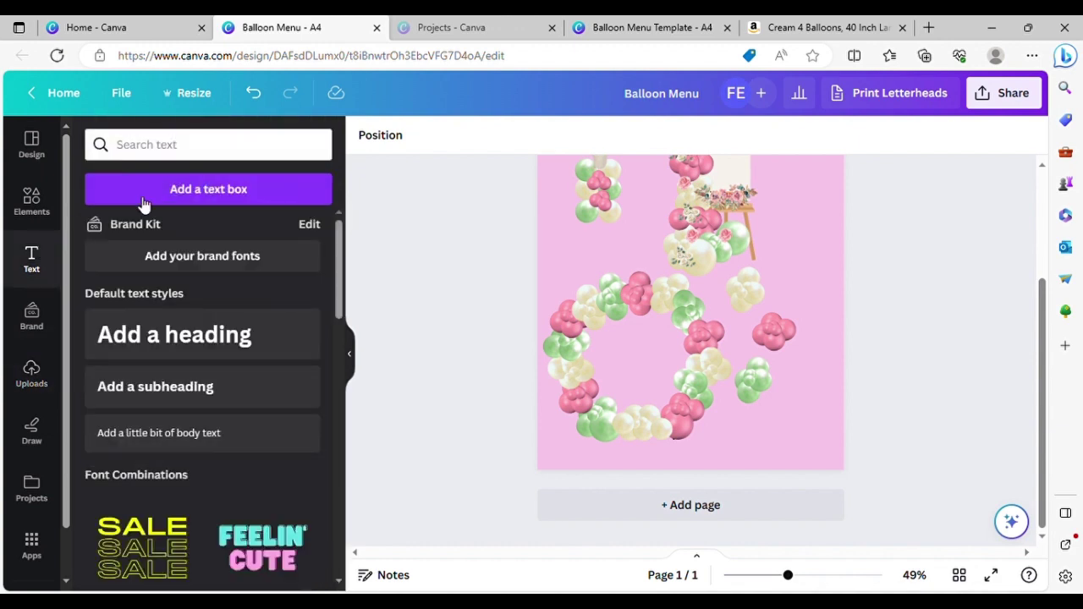
{"action": "left_click", "coordinate": [188, 446]}
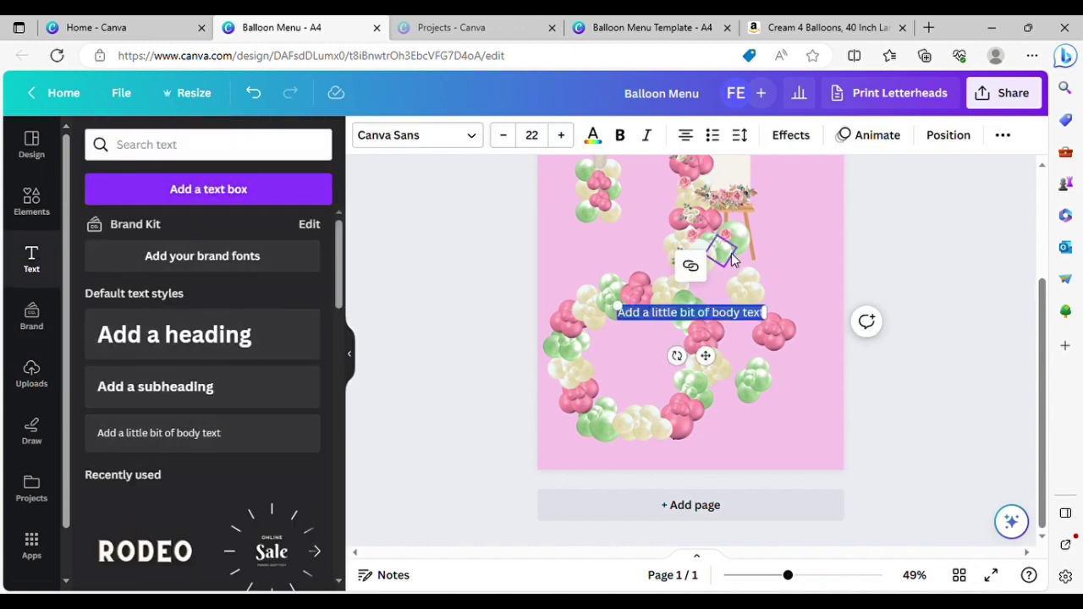
{"action": "key", "text": "BackSpace"}
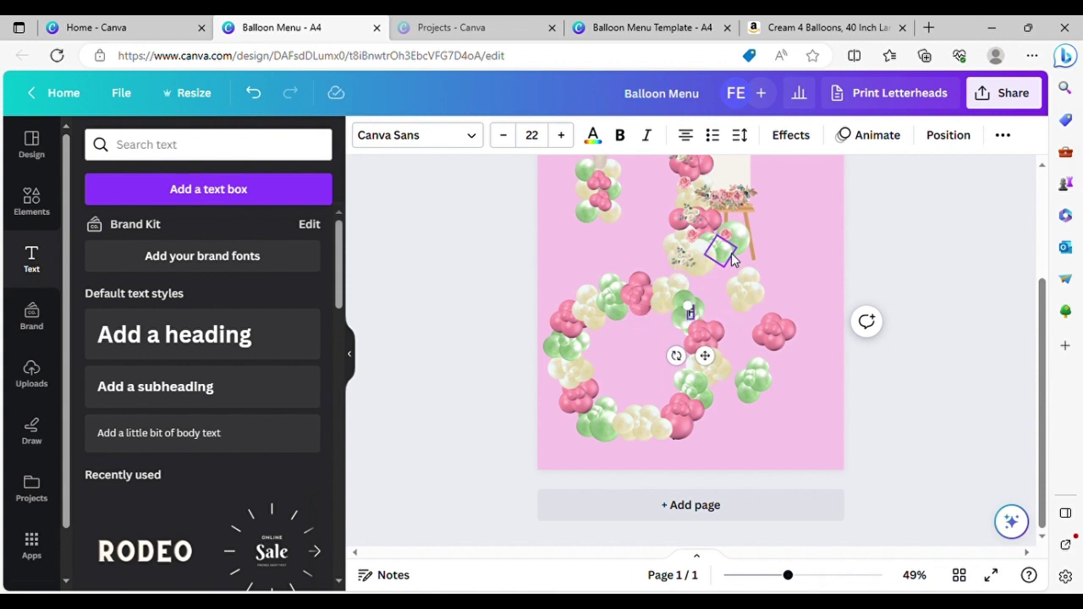
{"action": "type", "text": "Full Ho"}
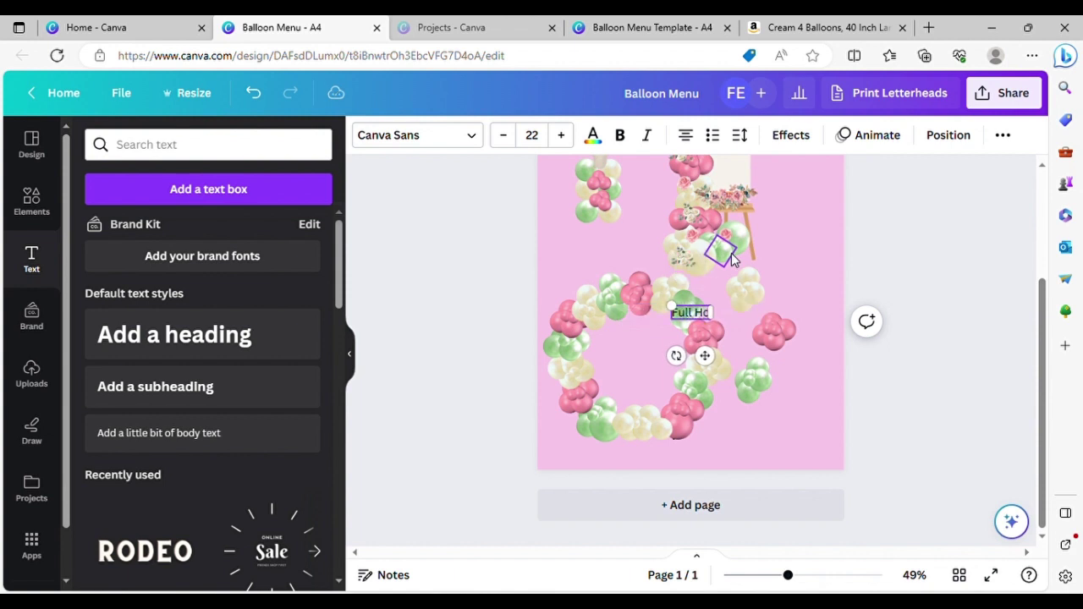
{"action": "type", "text": "op"}
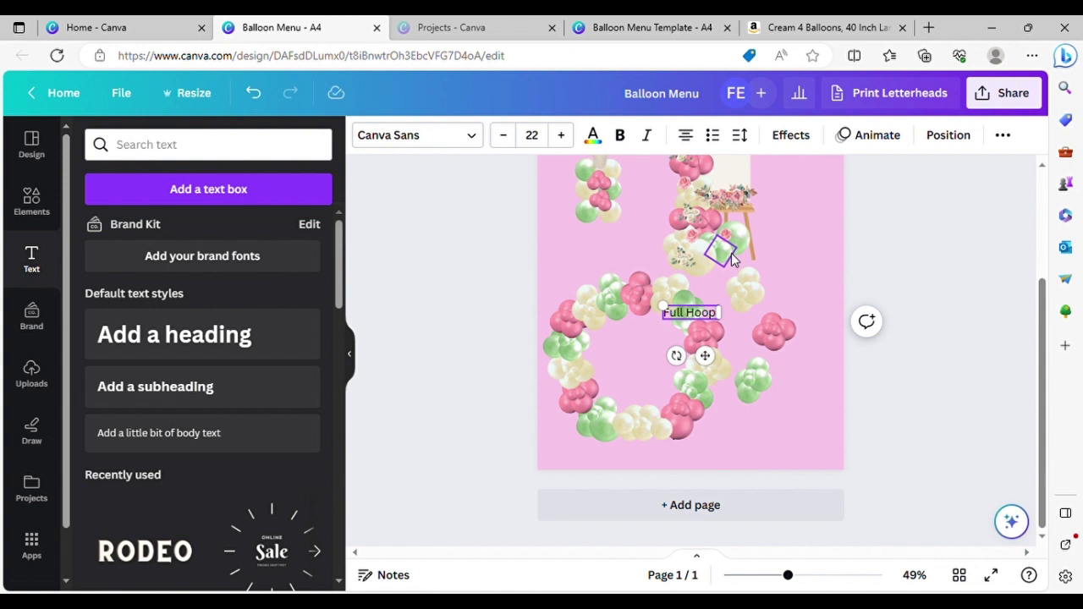
{"action": "type", "text": " £200"}
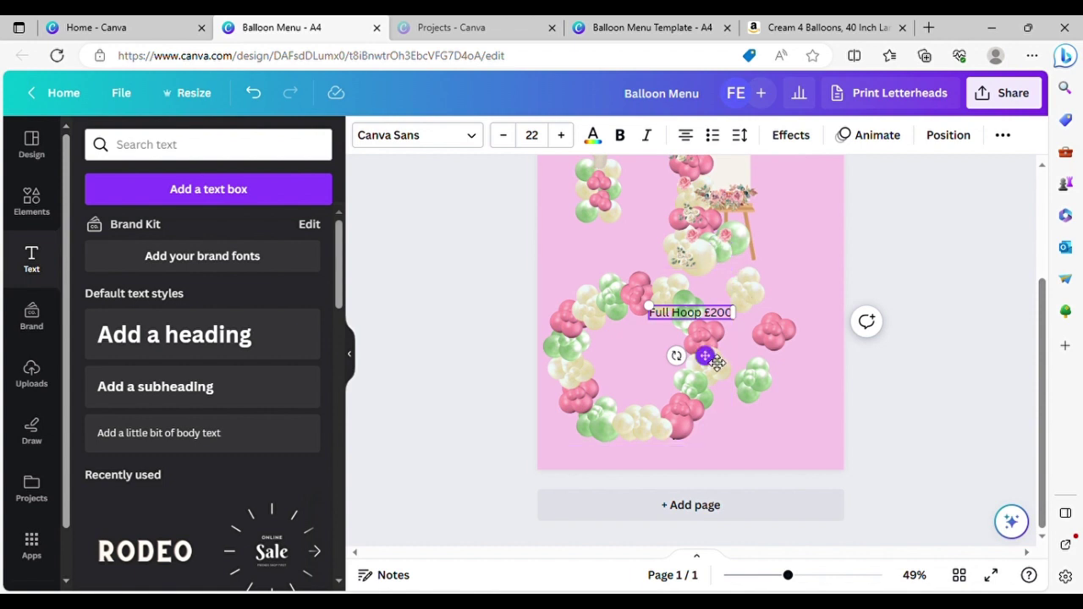
{"action": "left_click_drag", "start_coordinate": [706, 356], "coordinate": [658, 502]}
{"action": "left_click", "coordinate": [753, 438]}
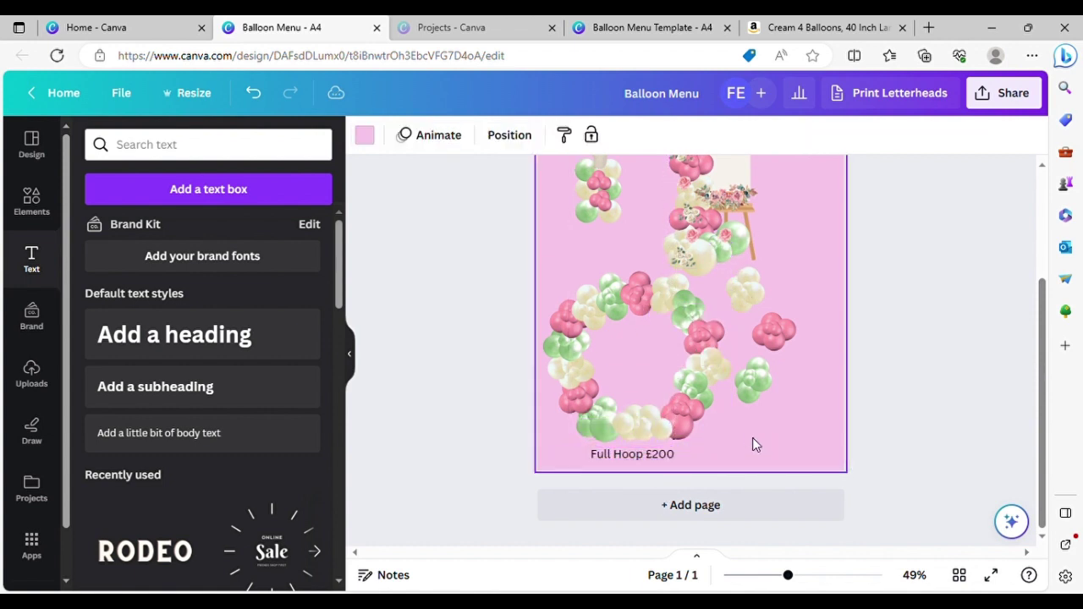
Review the menu page, and page through the finished Balloon Menu example to examine its product layouts and captions
{"action": "left_click_drag", "start_coordinate": [1043, 403], "coordinate": [1035, 343]}
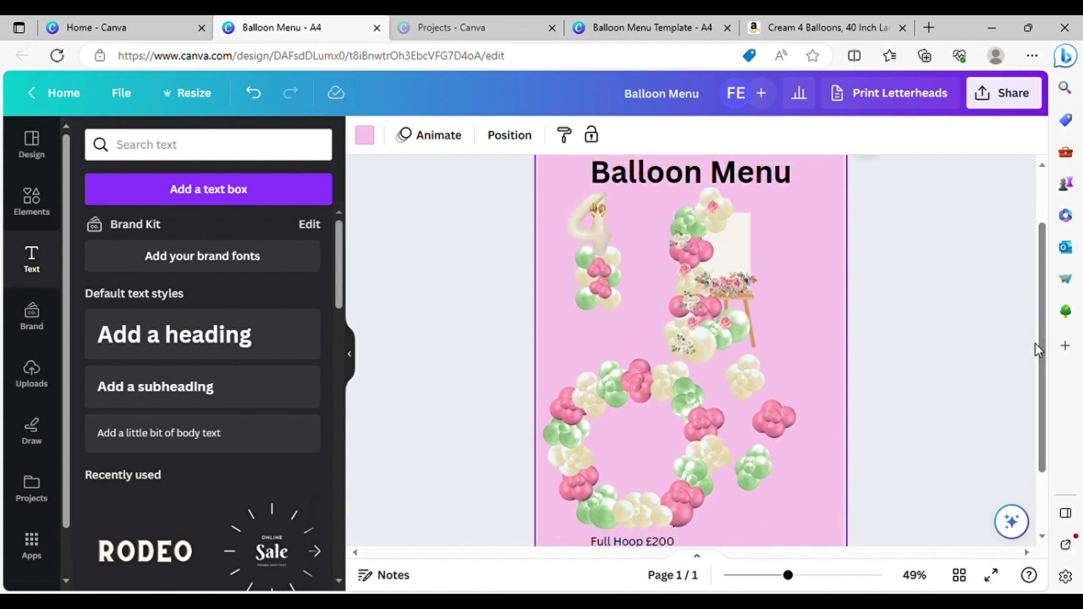
{"action": "scroll", "coordinate": [1044, 346], "scroll_direction": "down", "scroll_amount": 1}
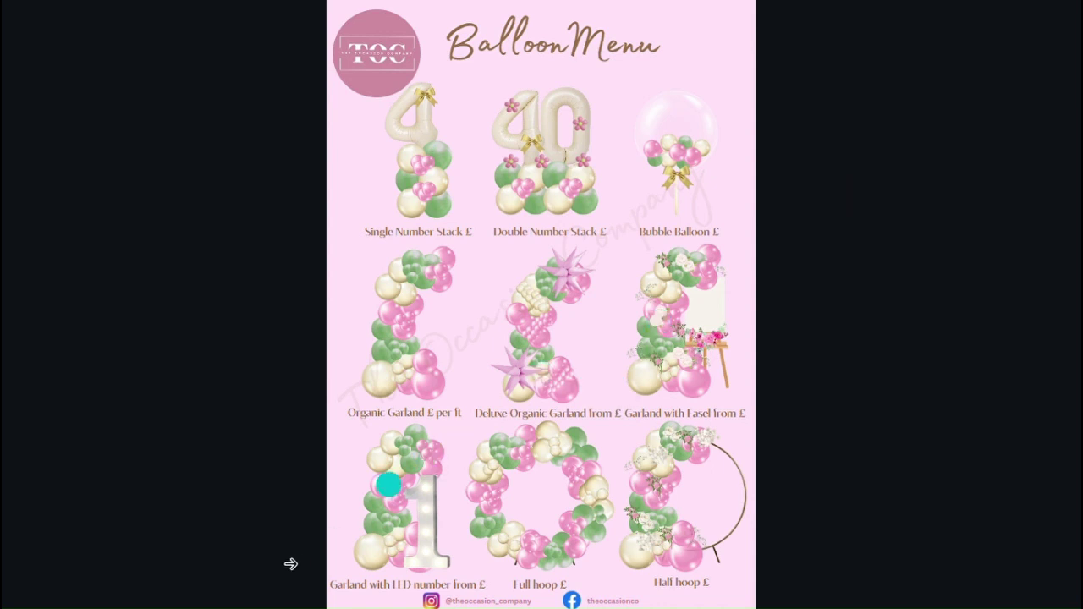
{"action": "left_click", "coordinate": [275, 559]}
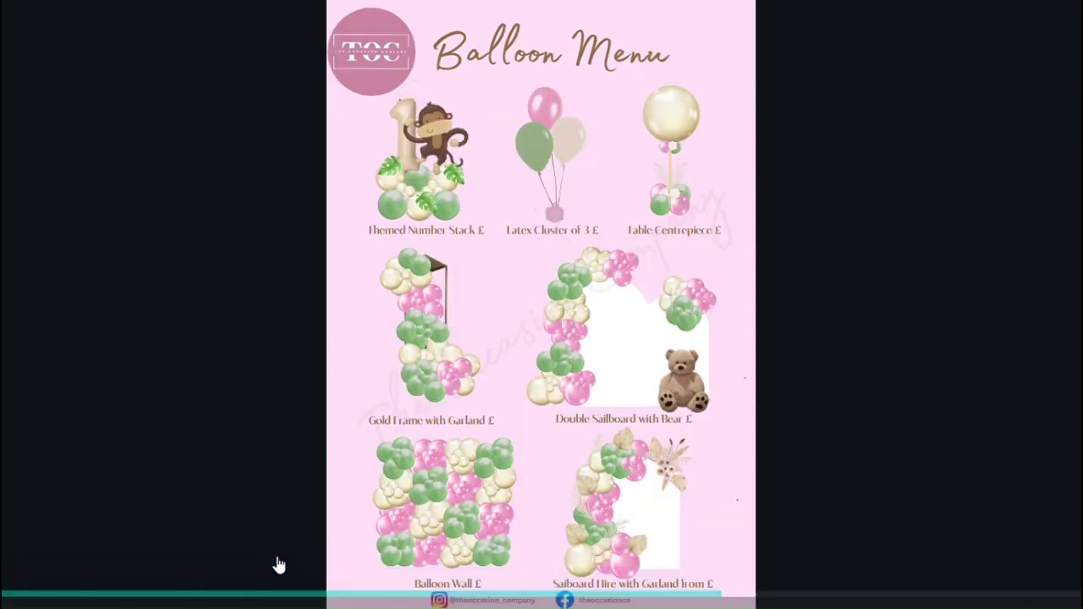
{"action": "key", "text": "Right"}
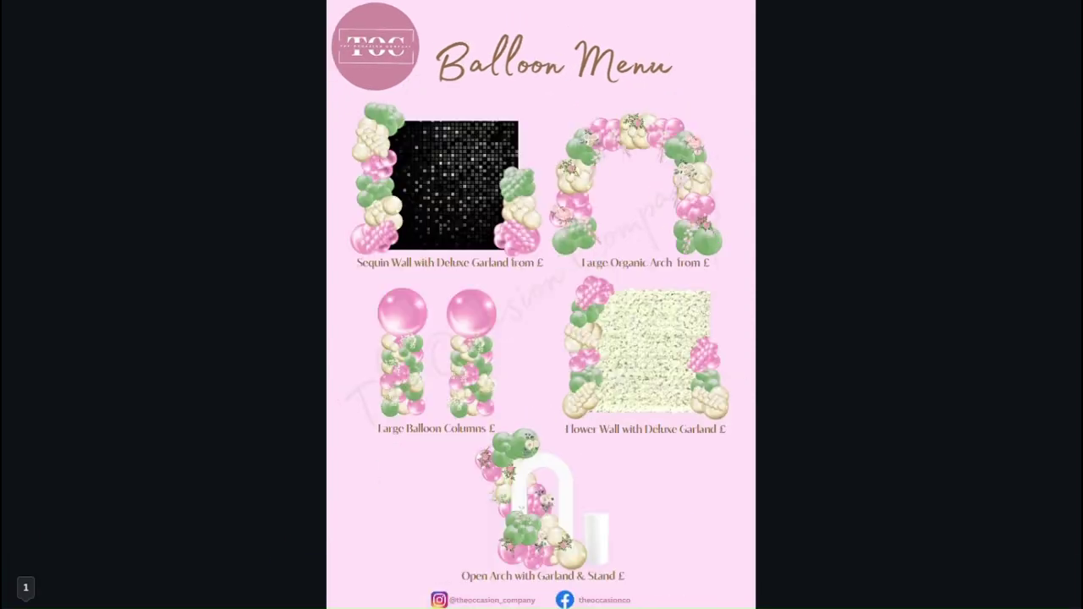